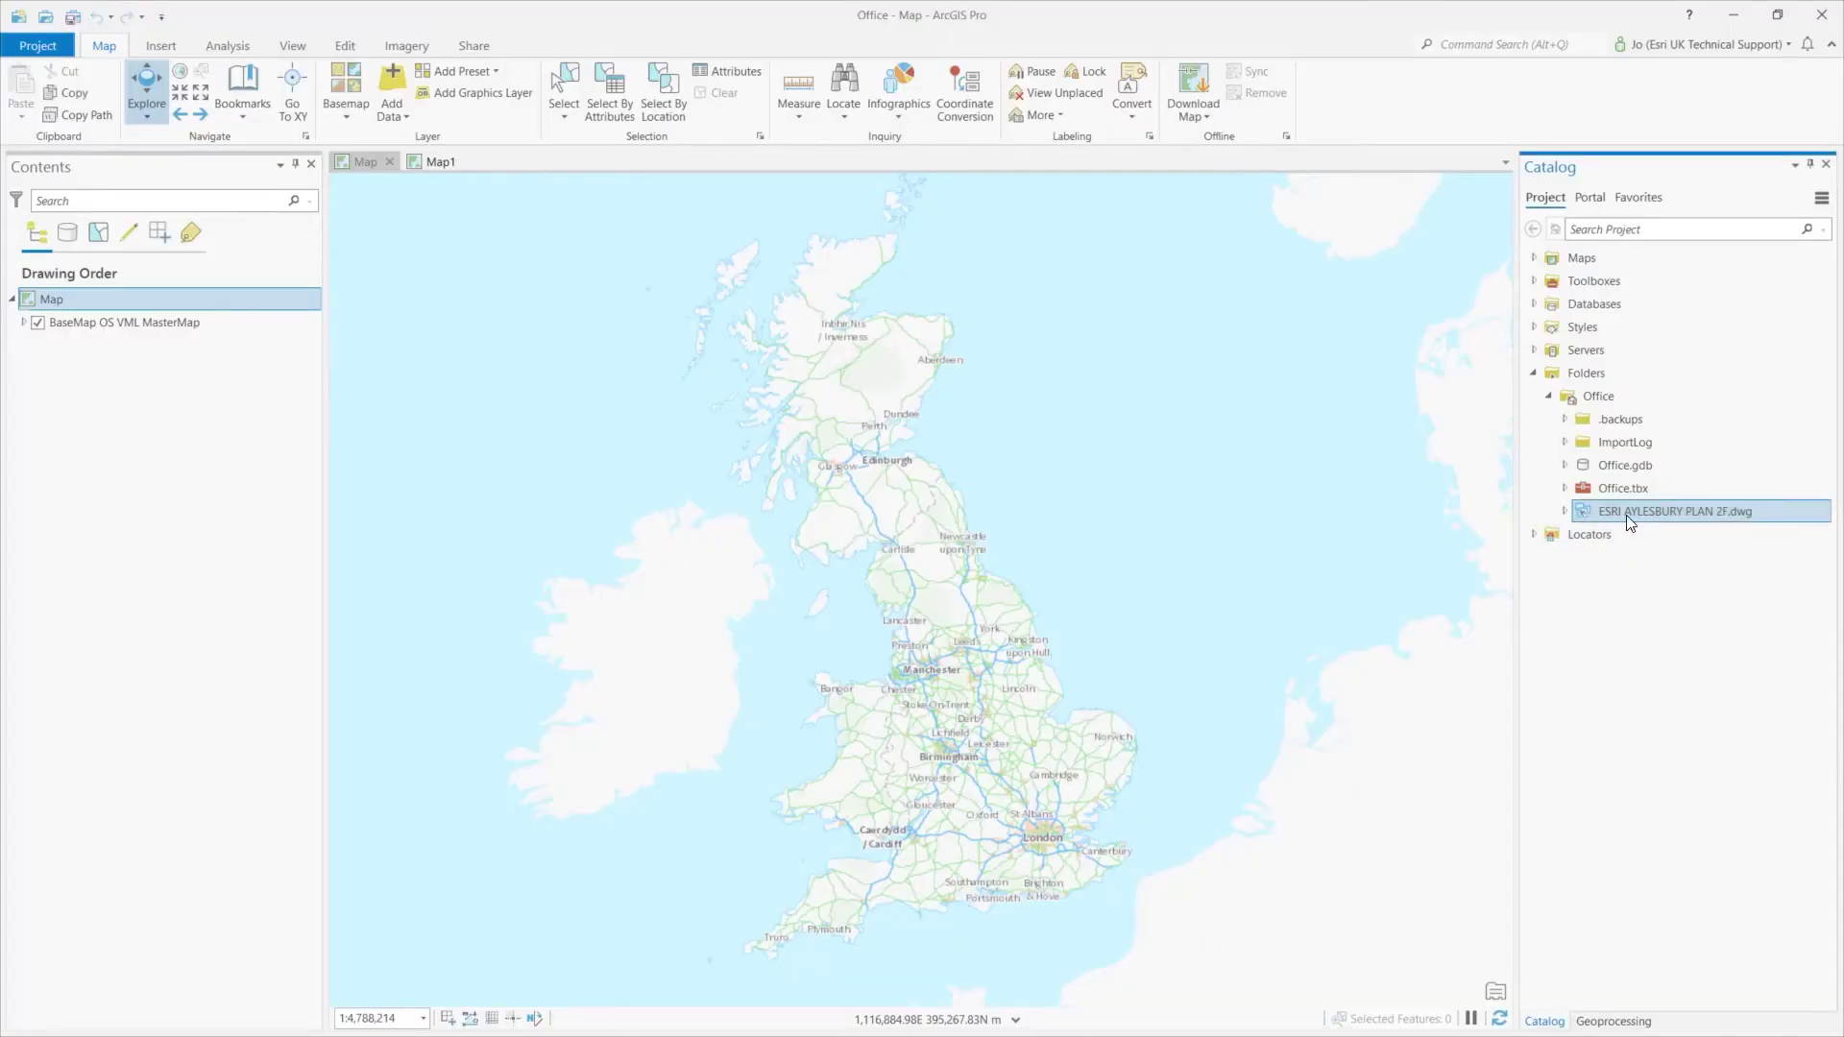
Add the CAD drawing ESRI AYLESBURY PLAN 2F.dwg from the Office folder to the current map.
{"action": "mouse_move", "coordinate": [1627, 512]}
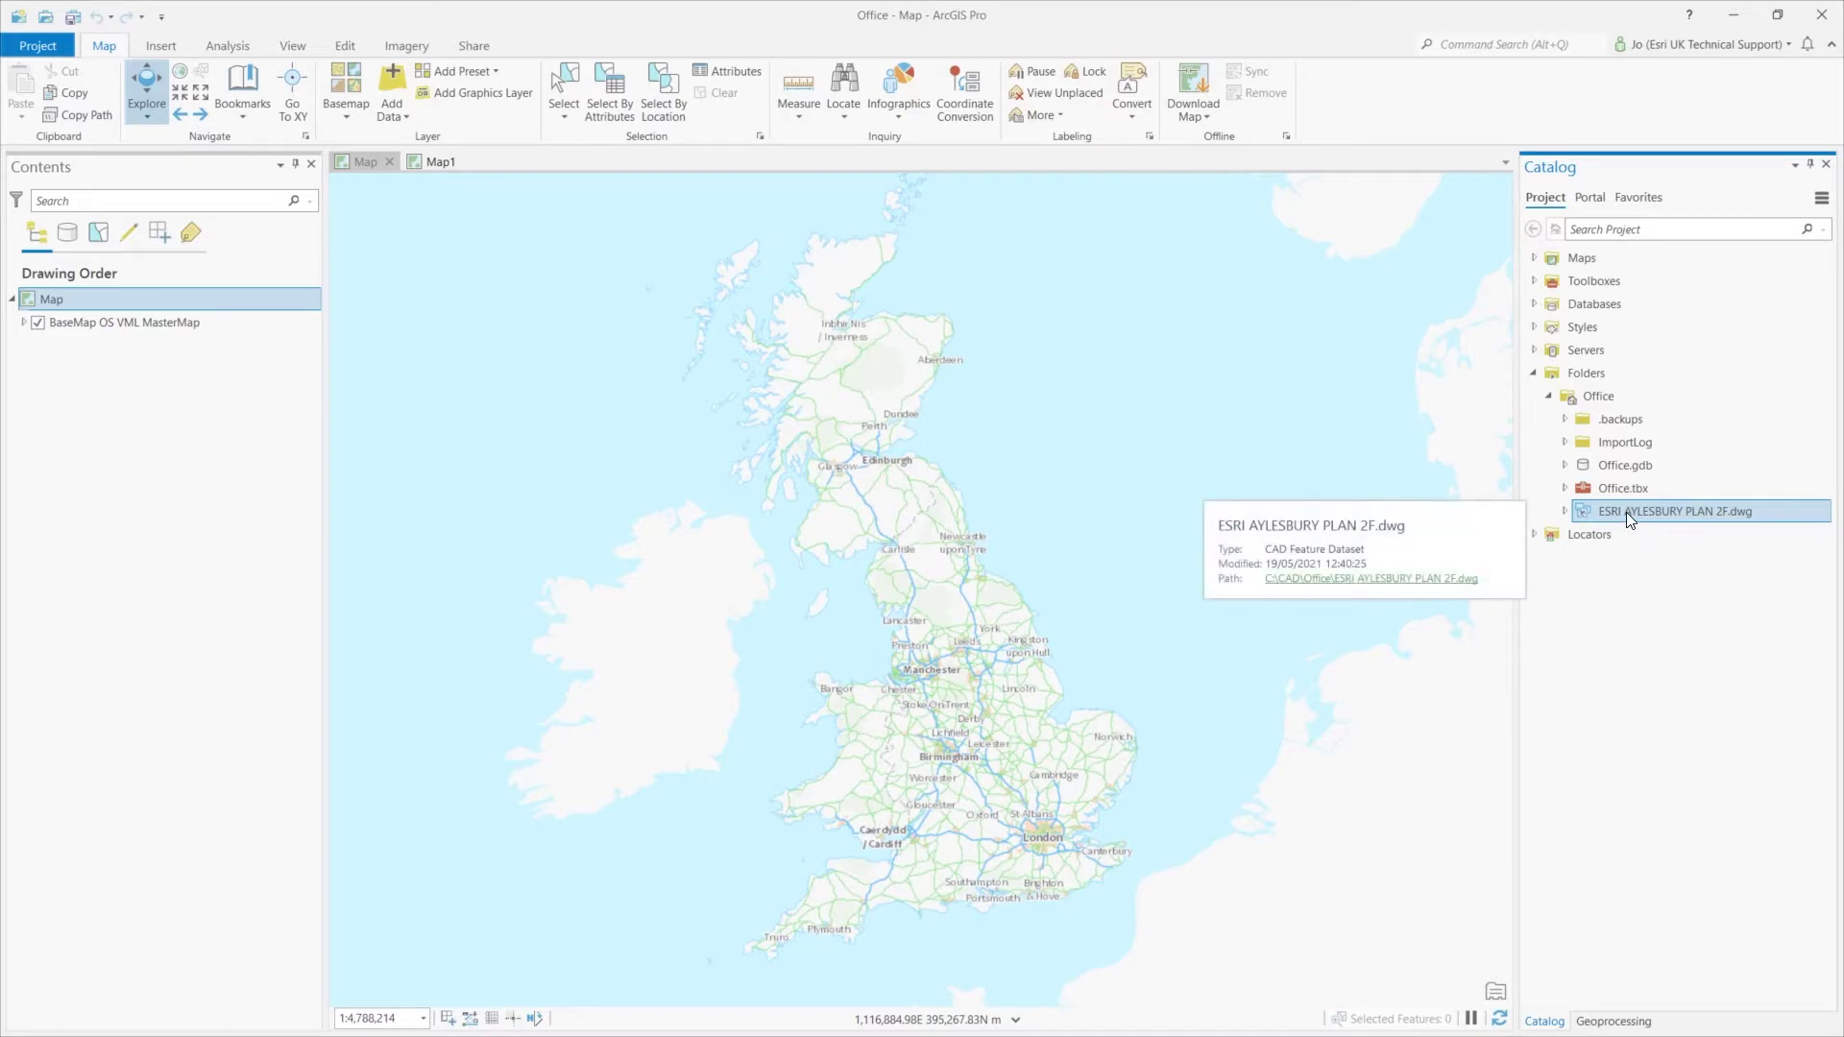
{"action": "right_click", "coordinate": [1626, 511]}
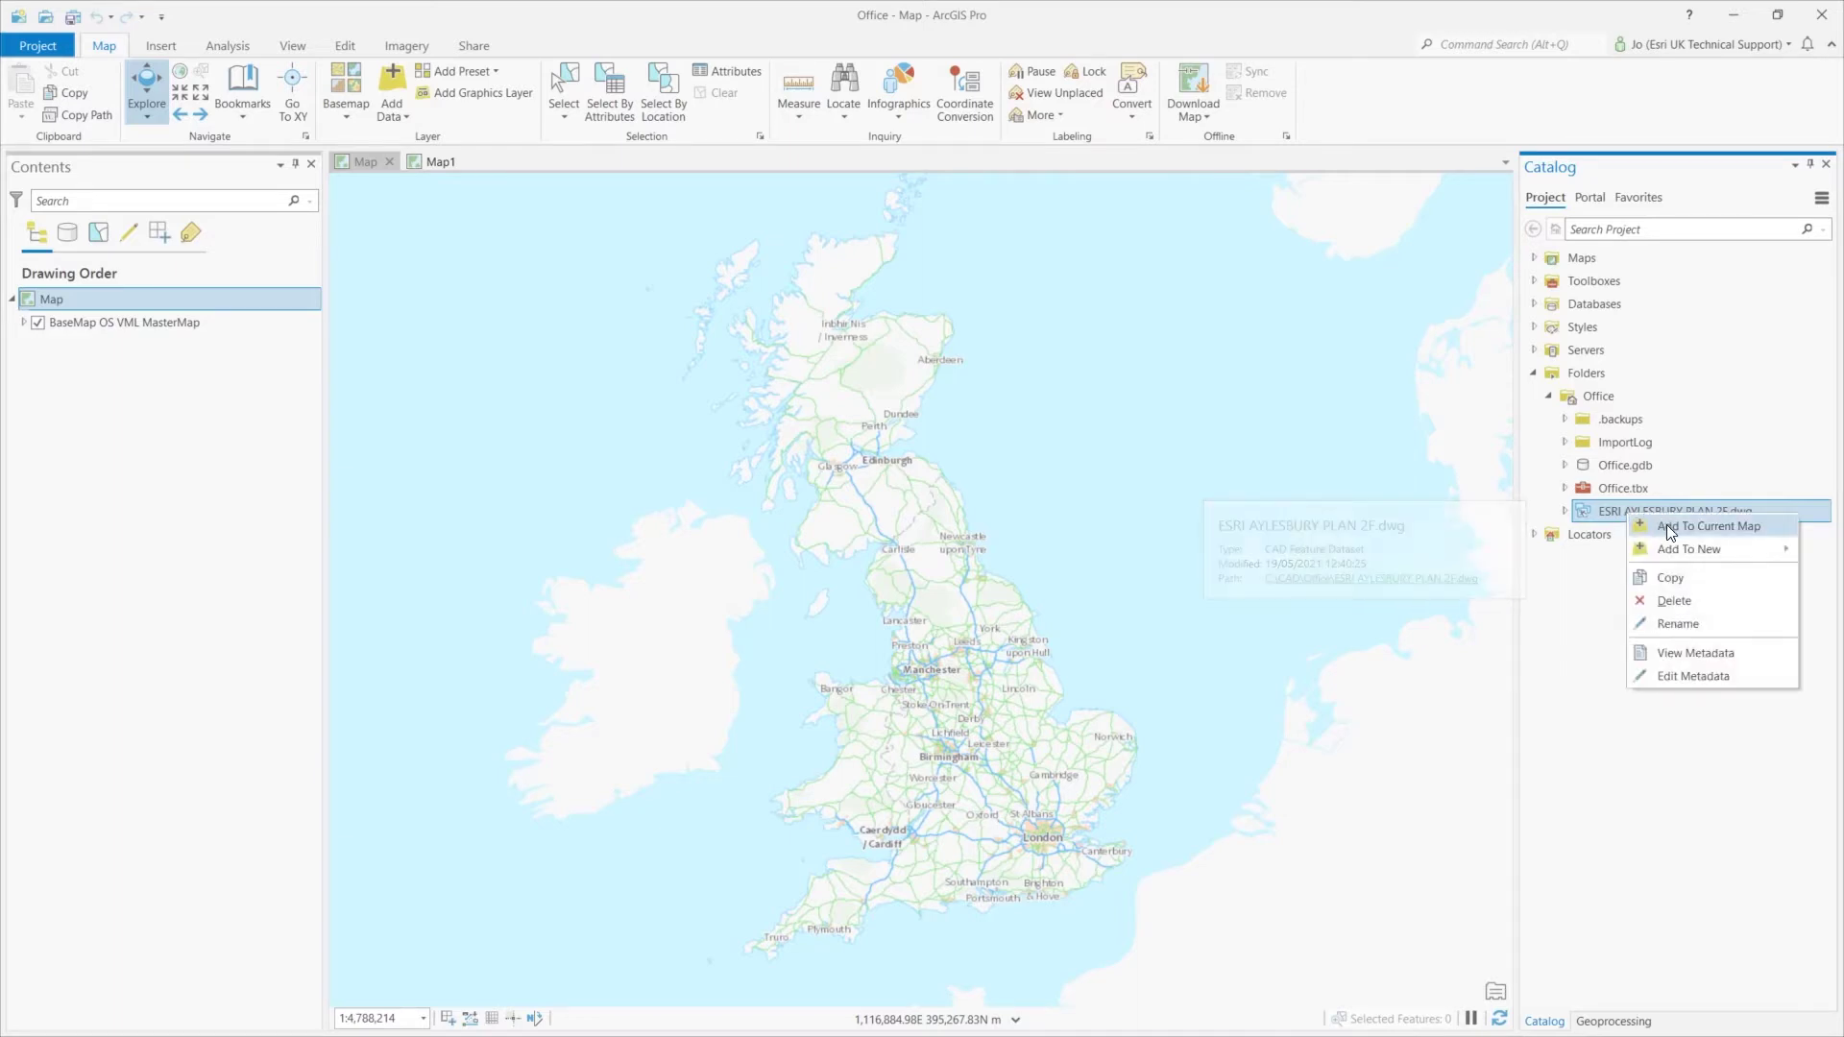
{"action": "left_click", "coordinate": [1667, 524]}
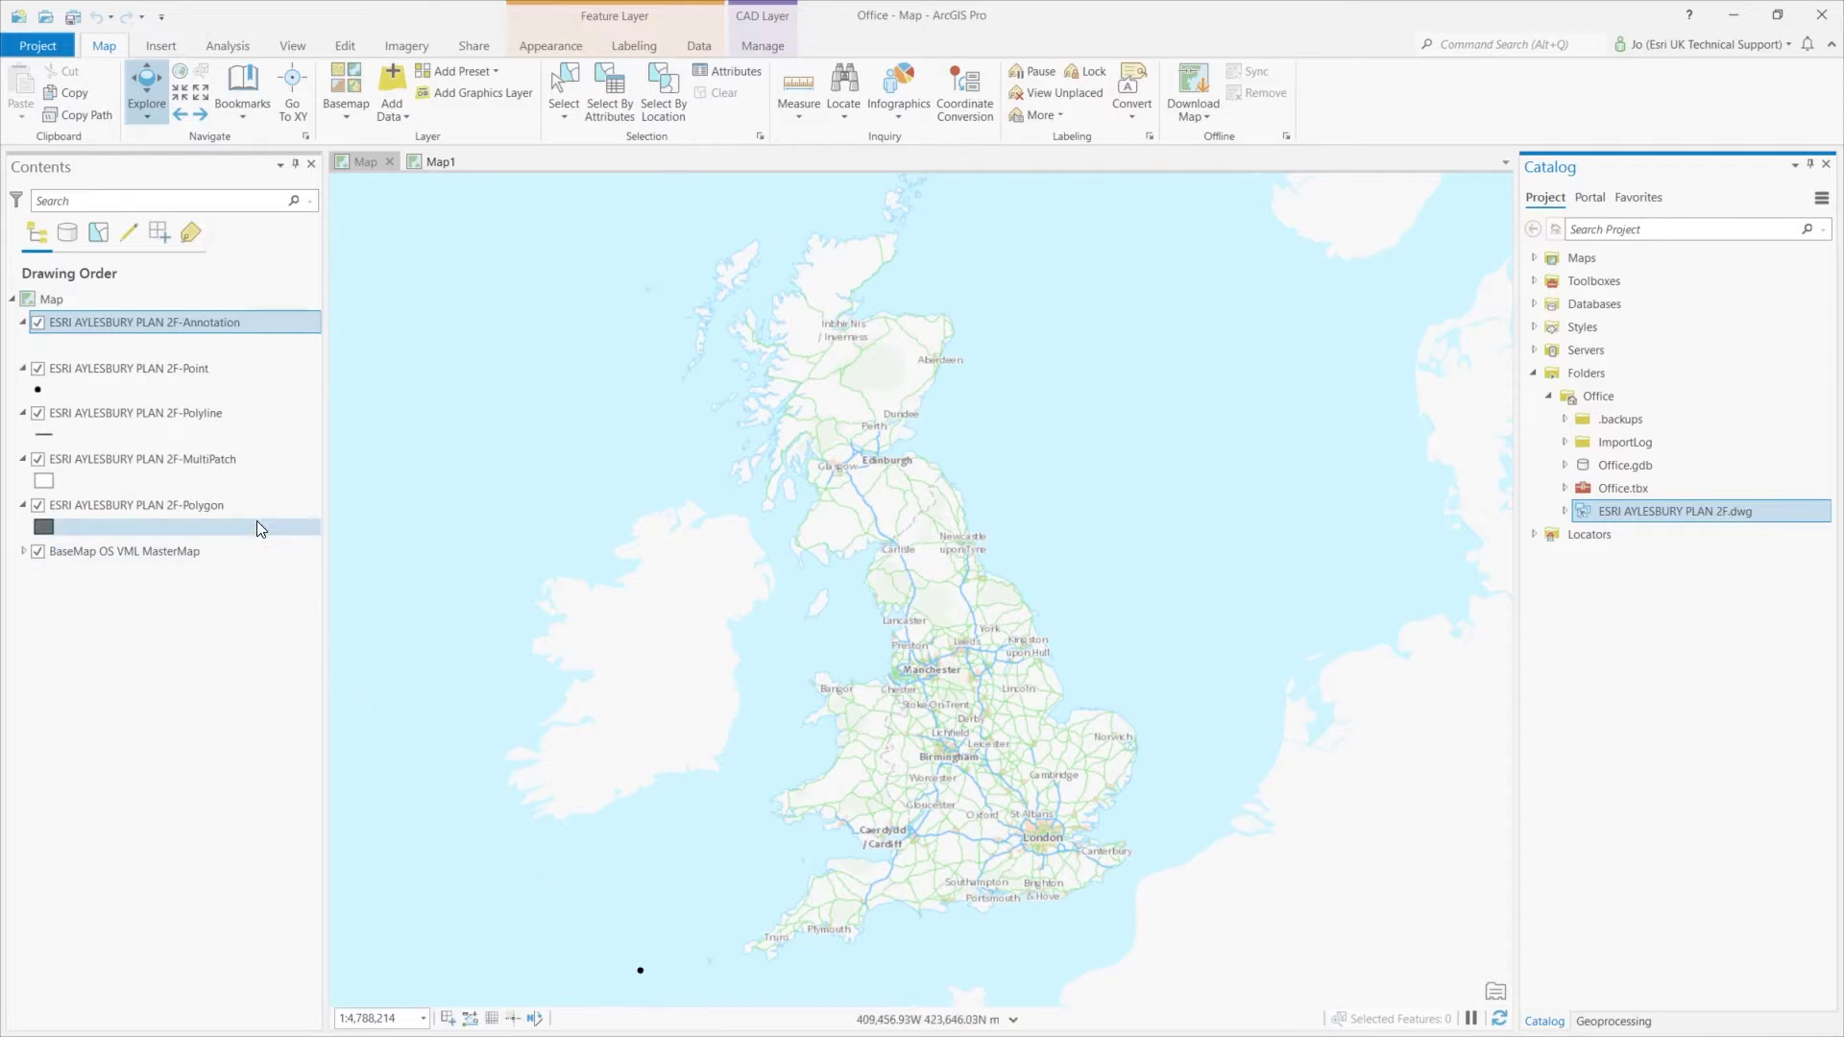
Select the plan's Polyline layer and locate Walton Street, Aylesbury on the map, focusing on the area around Millennium House.
{"action": "left_click", "coordinate": [192, 417]}
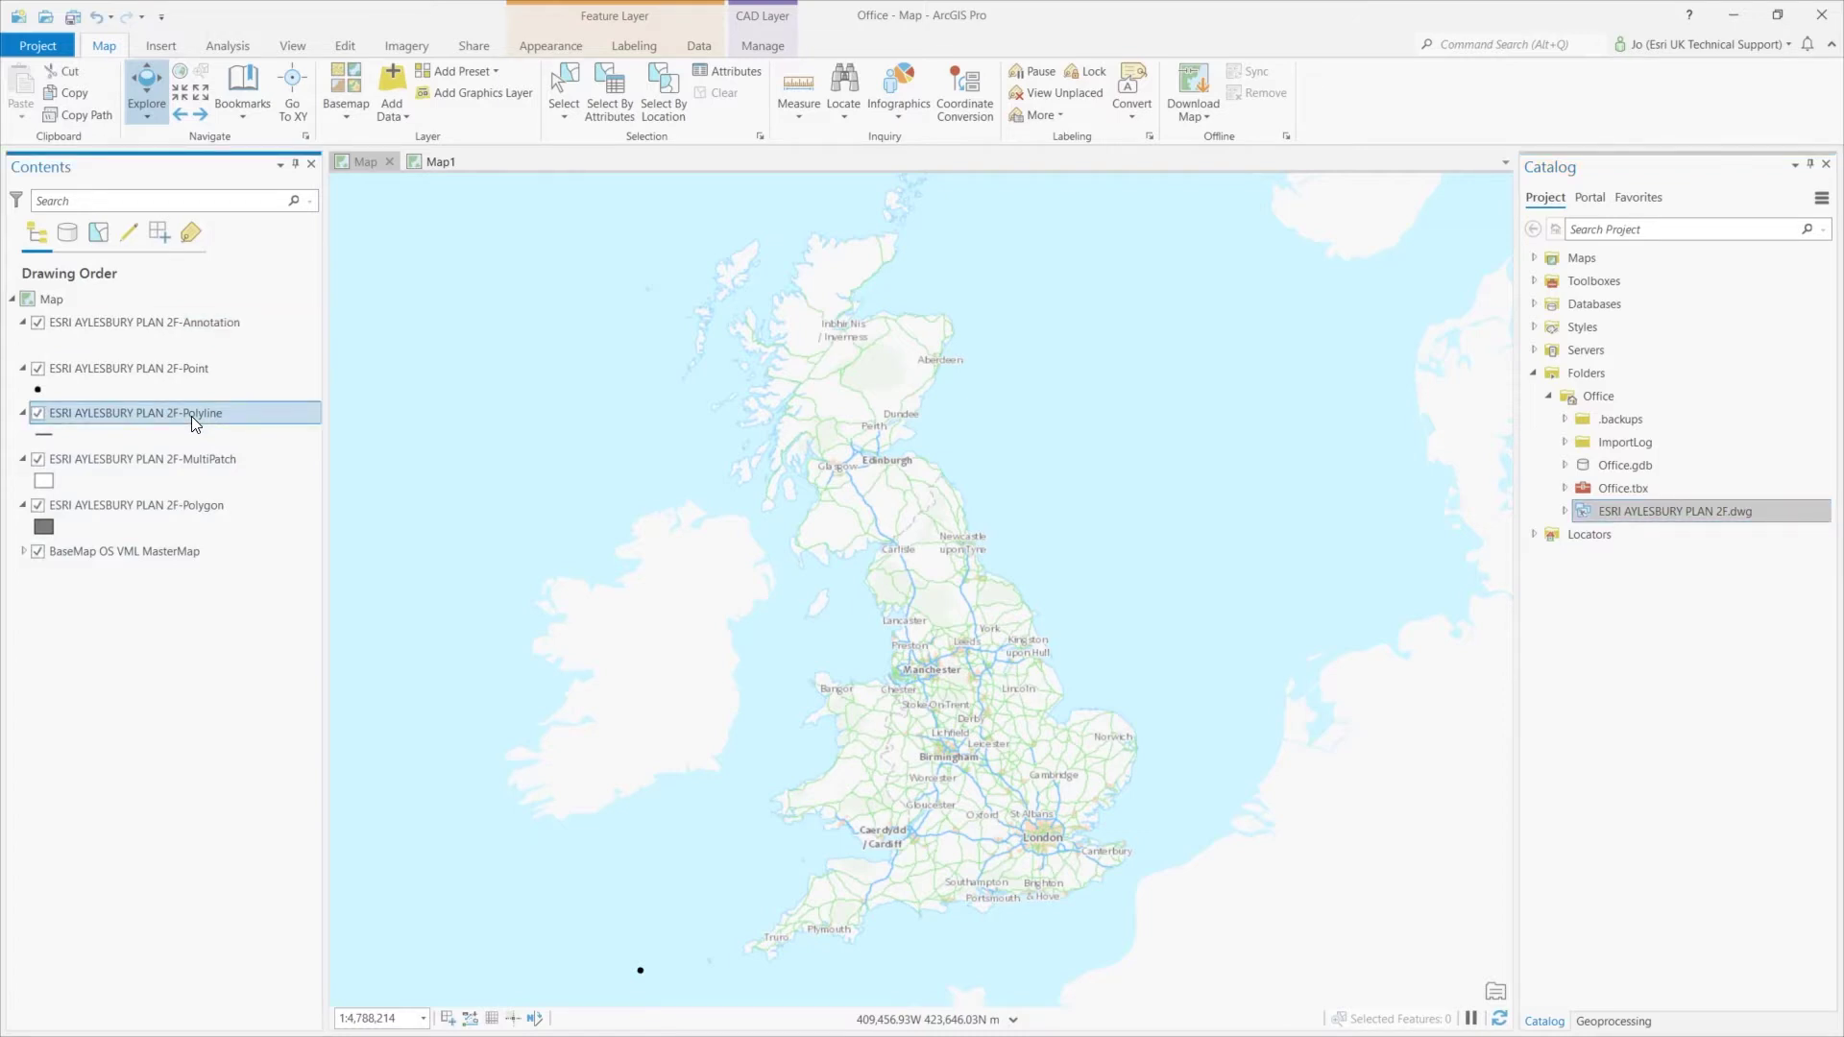
{"action": "left_click", "coordinate": [854, 91]}
{"action": "left_click", "coordinate": [1591, 229]}
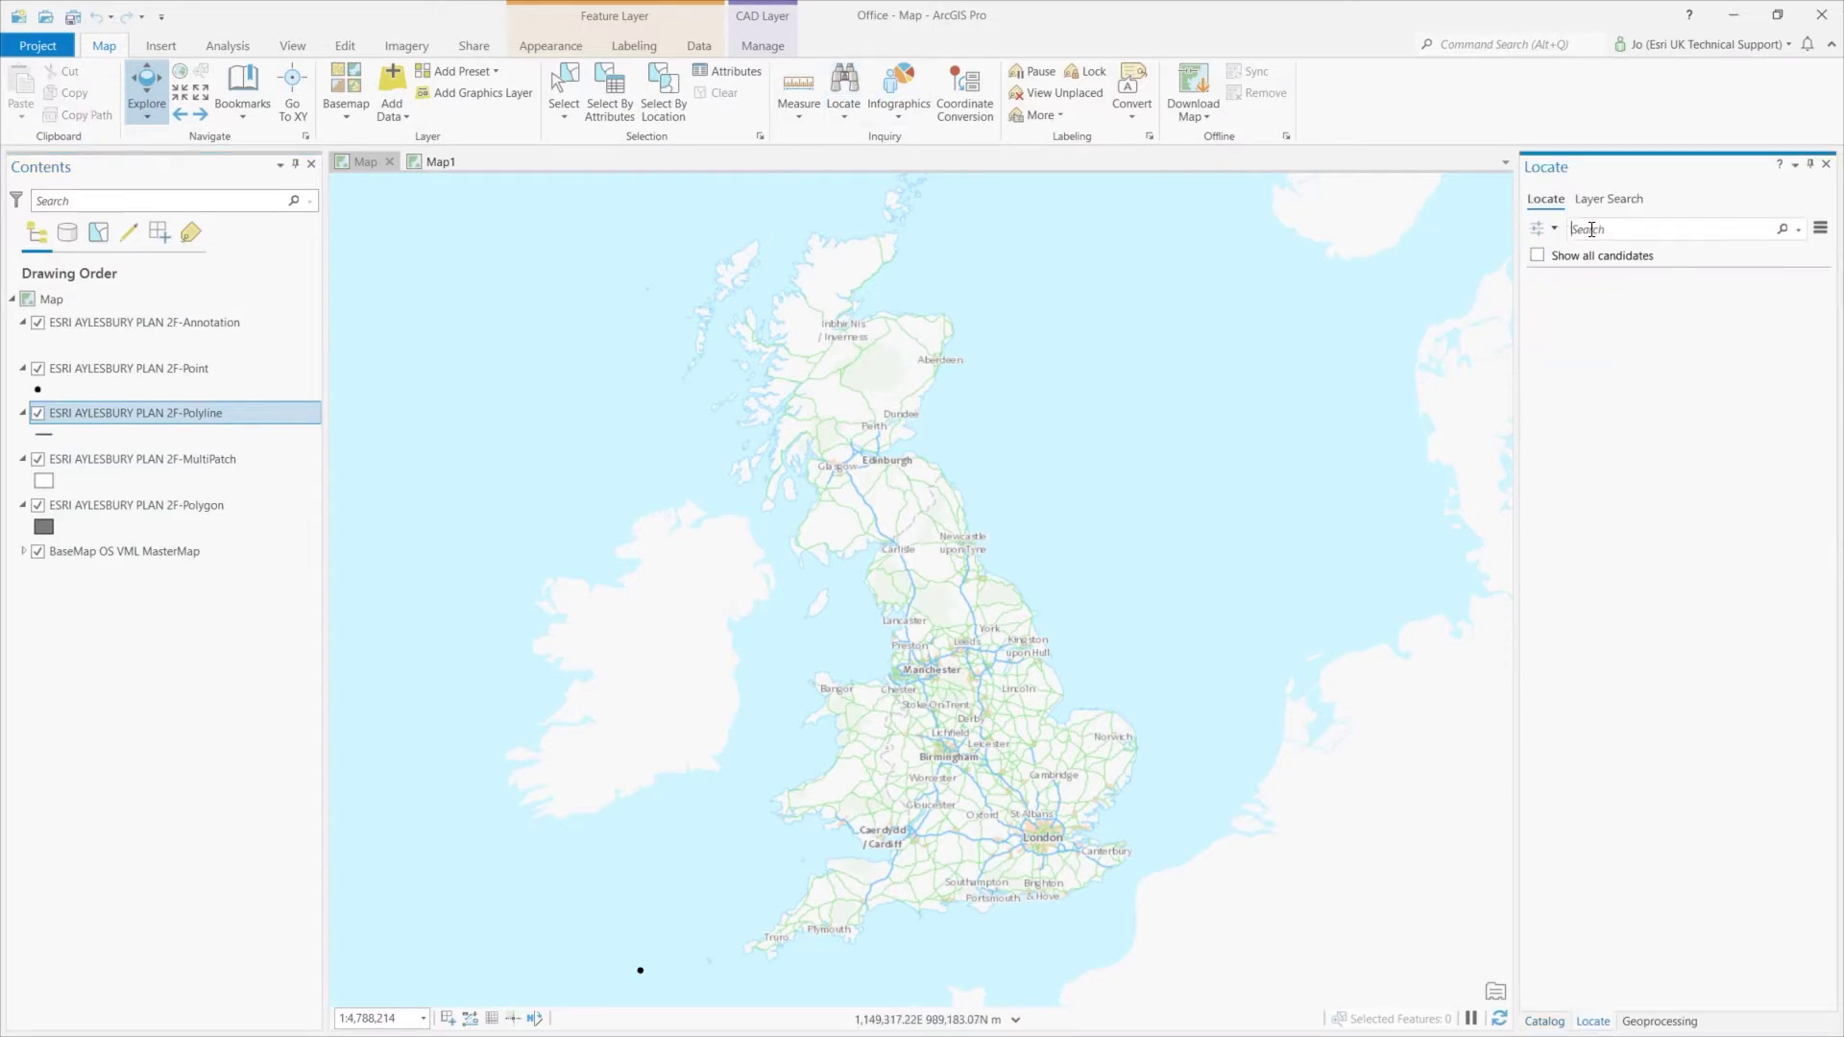
{"action": "type", "text": "walton s"}
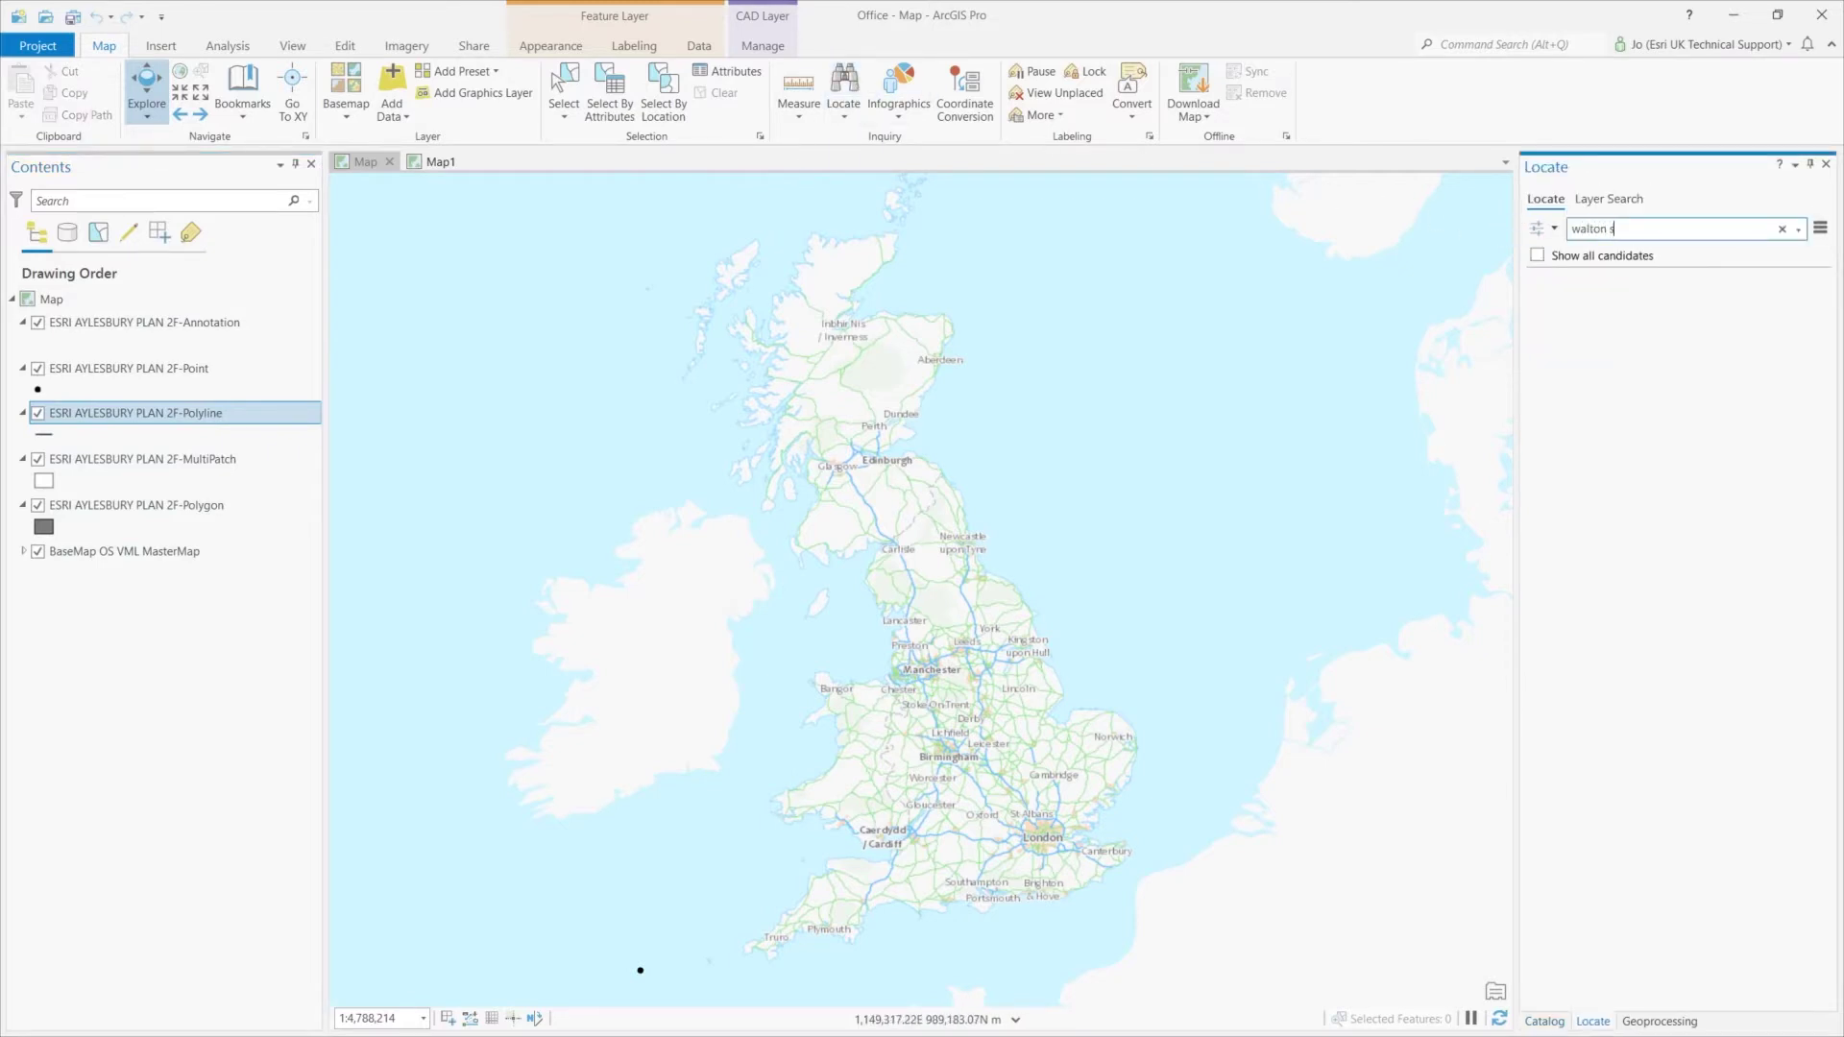
{"action": "type", "text": "treet aylesb"}
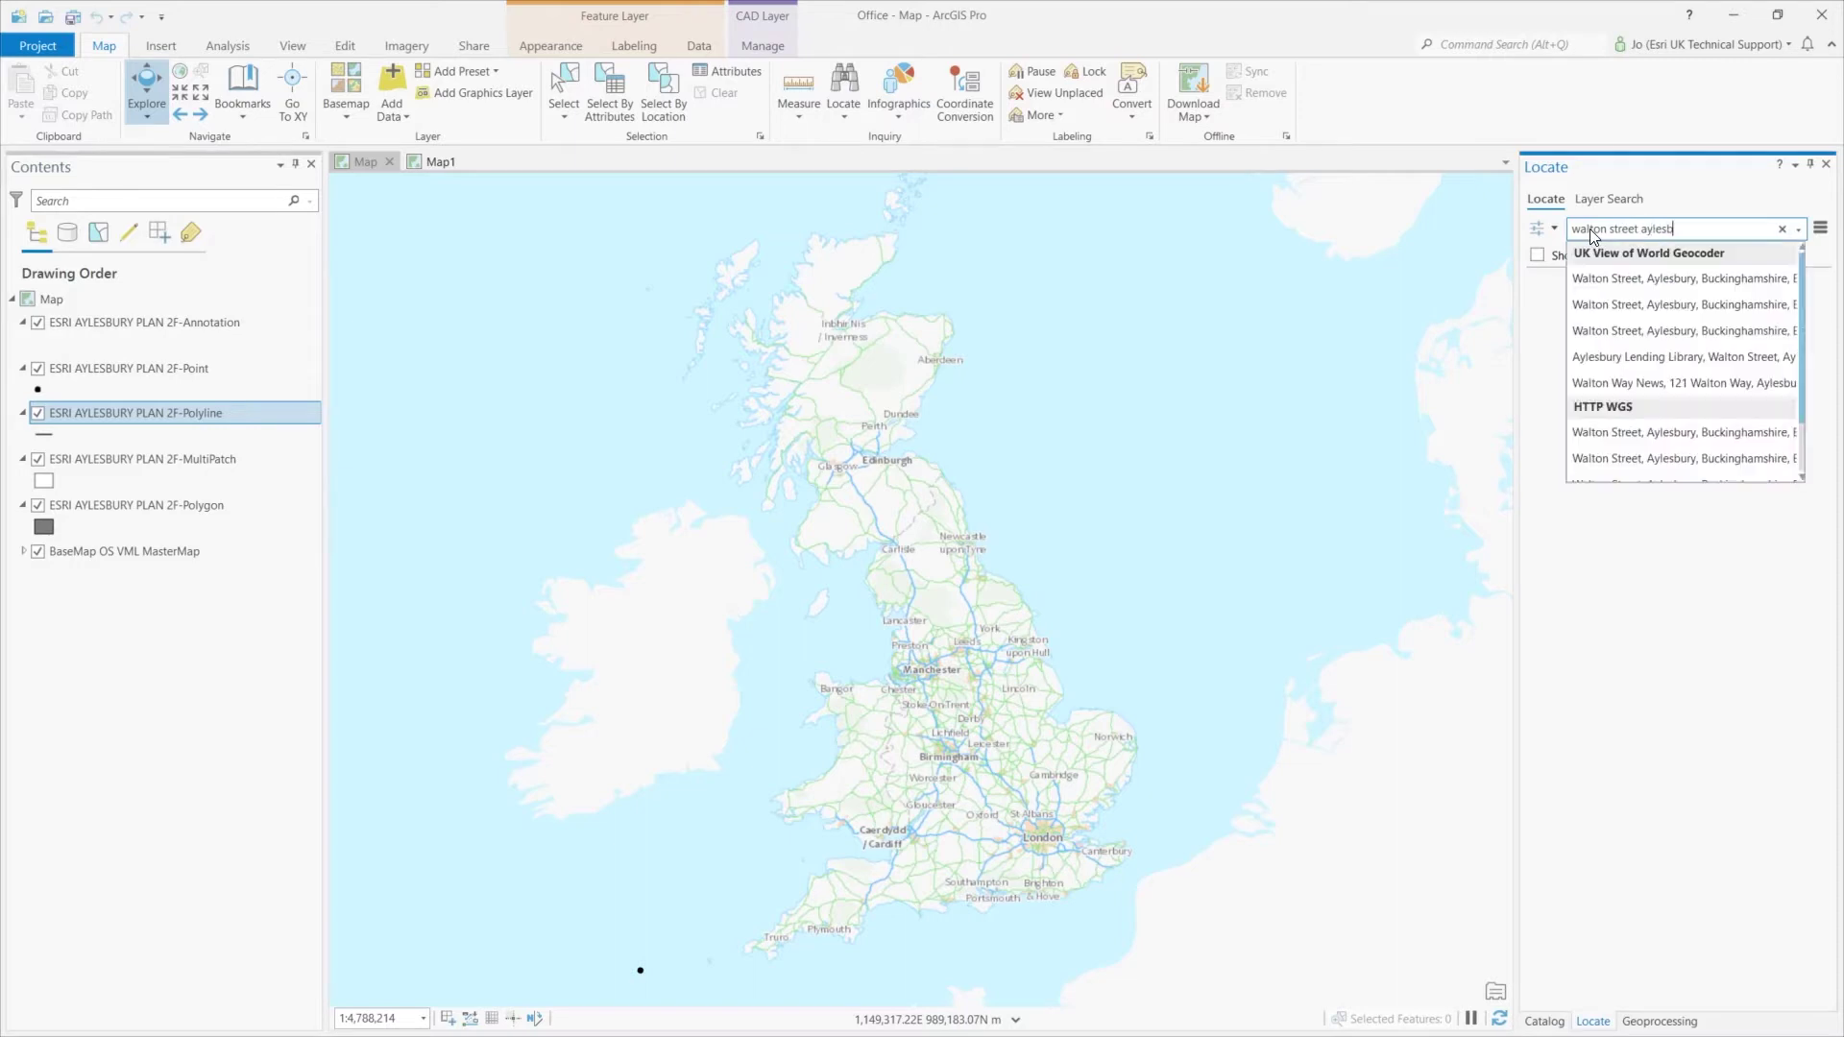
{"action": "left_click", "coordinate": [1611, 277]}
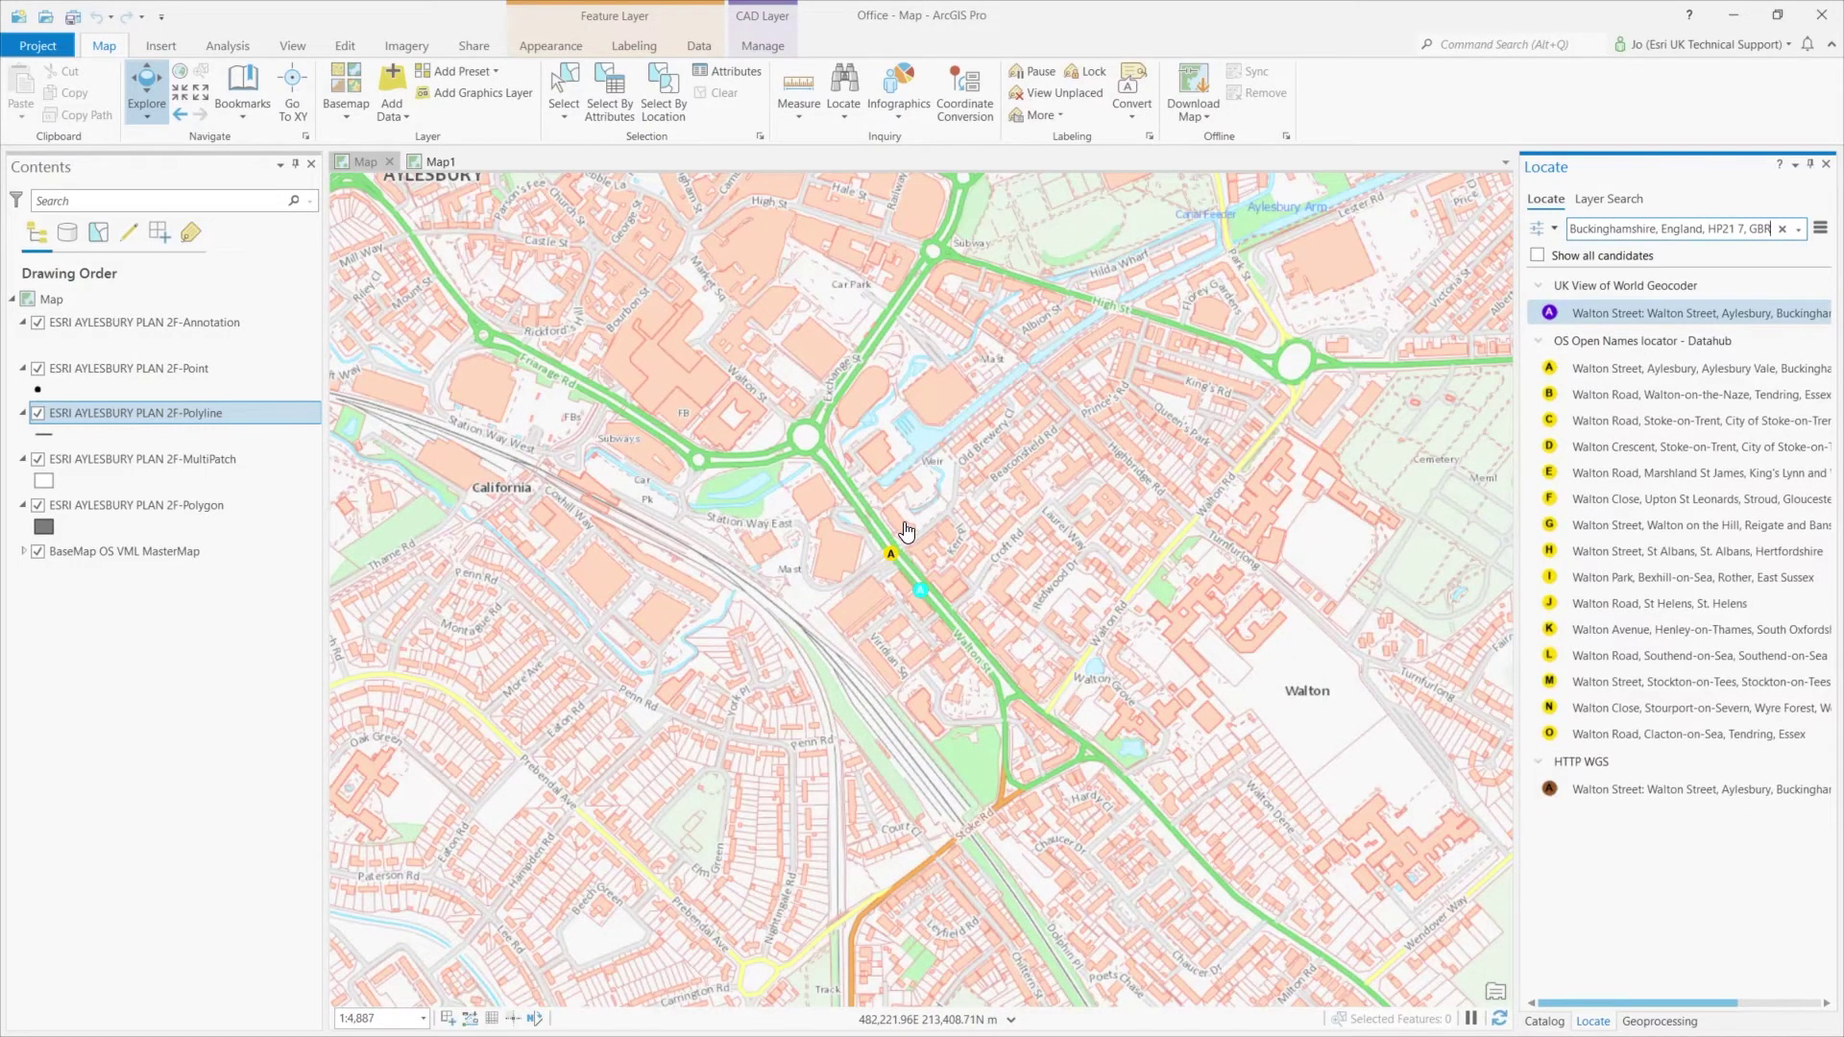
{"action": "scroll", "coordinate": [905, 529], "scroll_direction": "up", "scroll_amount": 5}
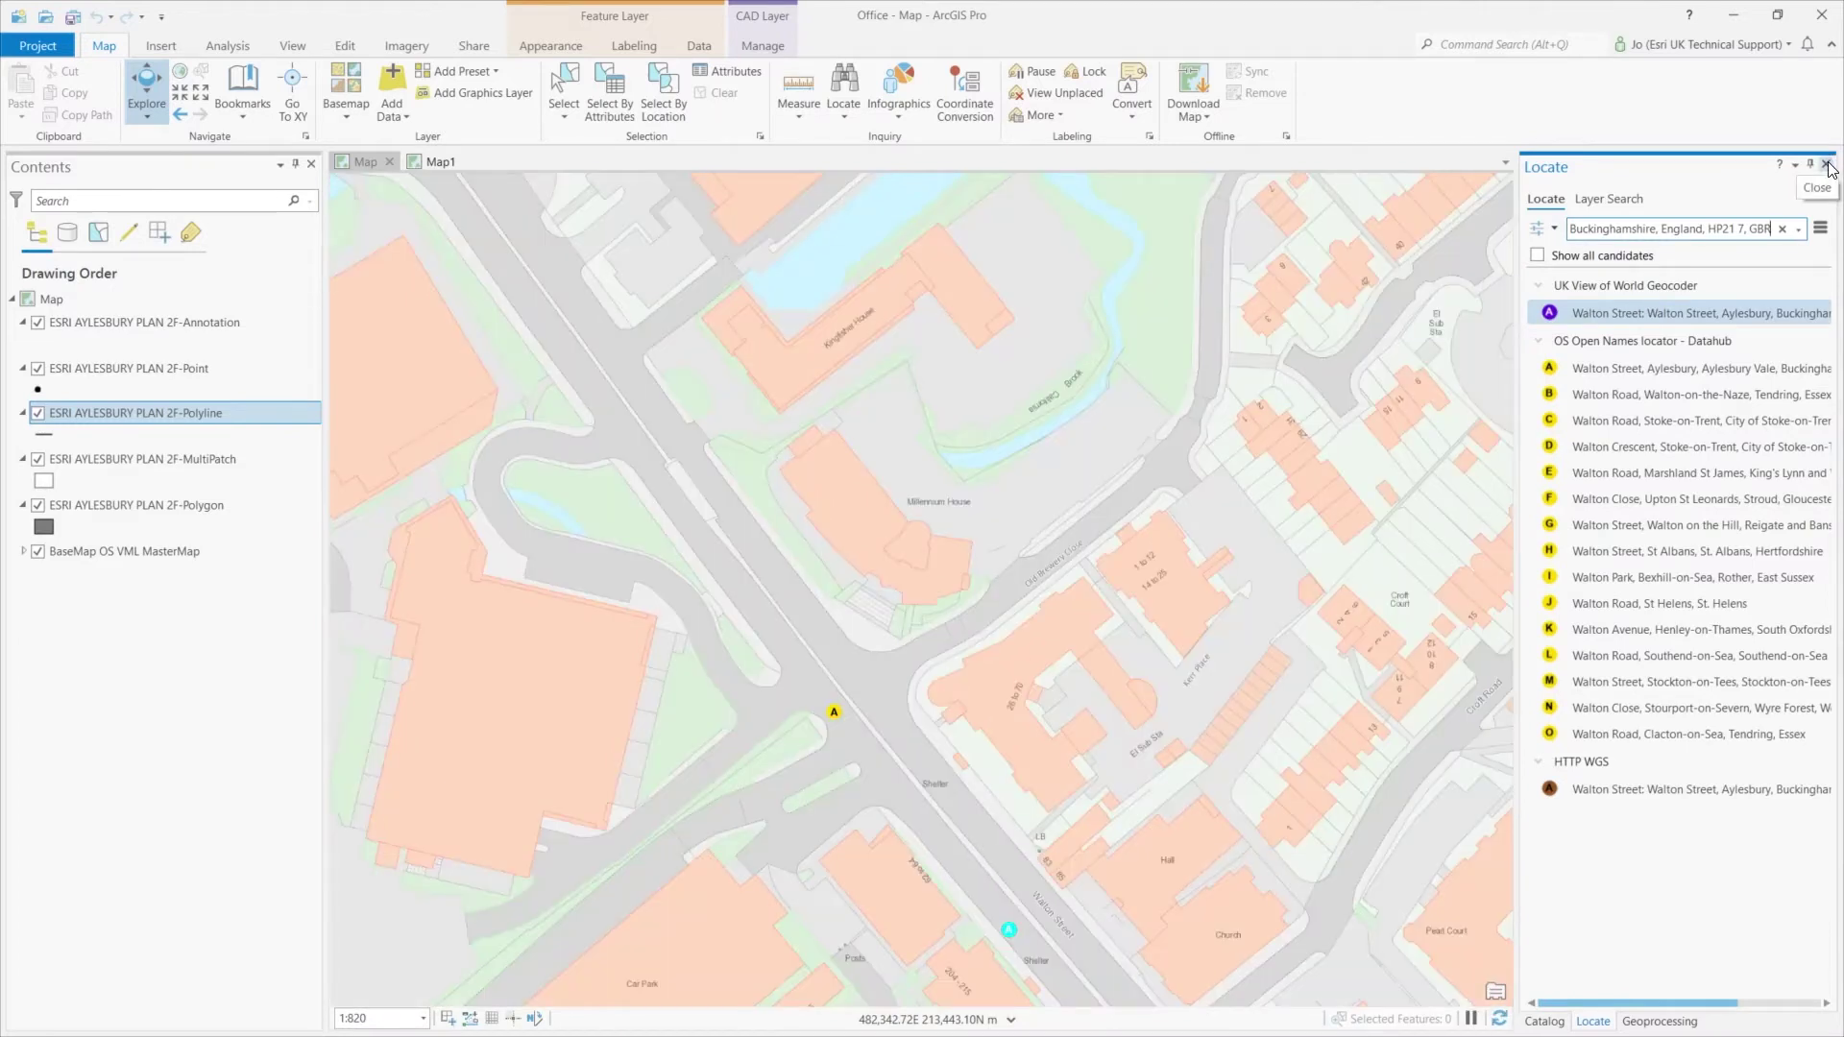
{"action": "left_click", "coordinate": [1827, 169]}
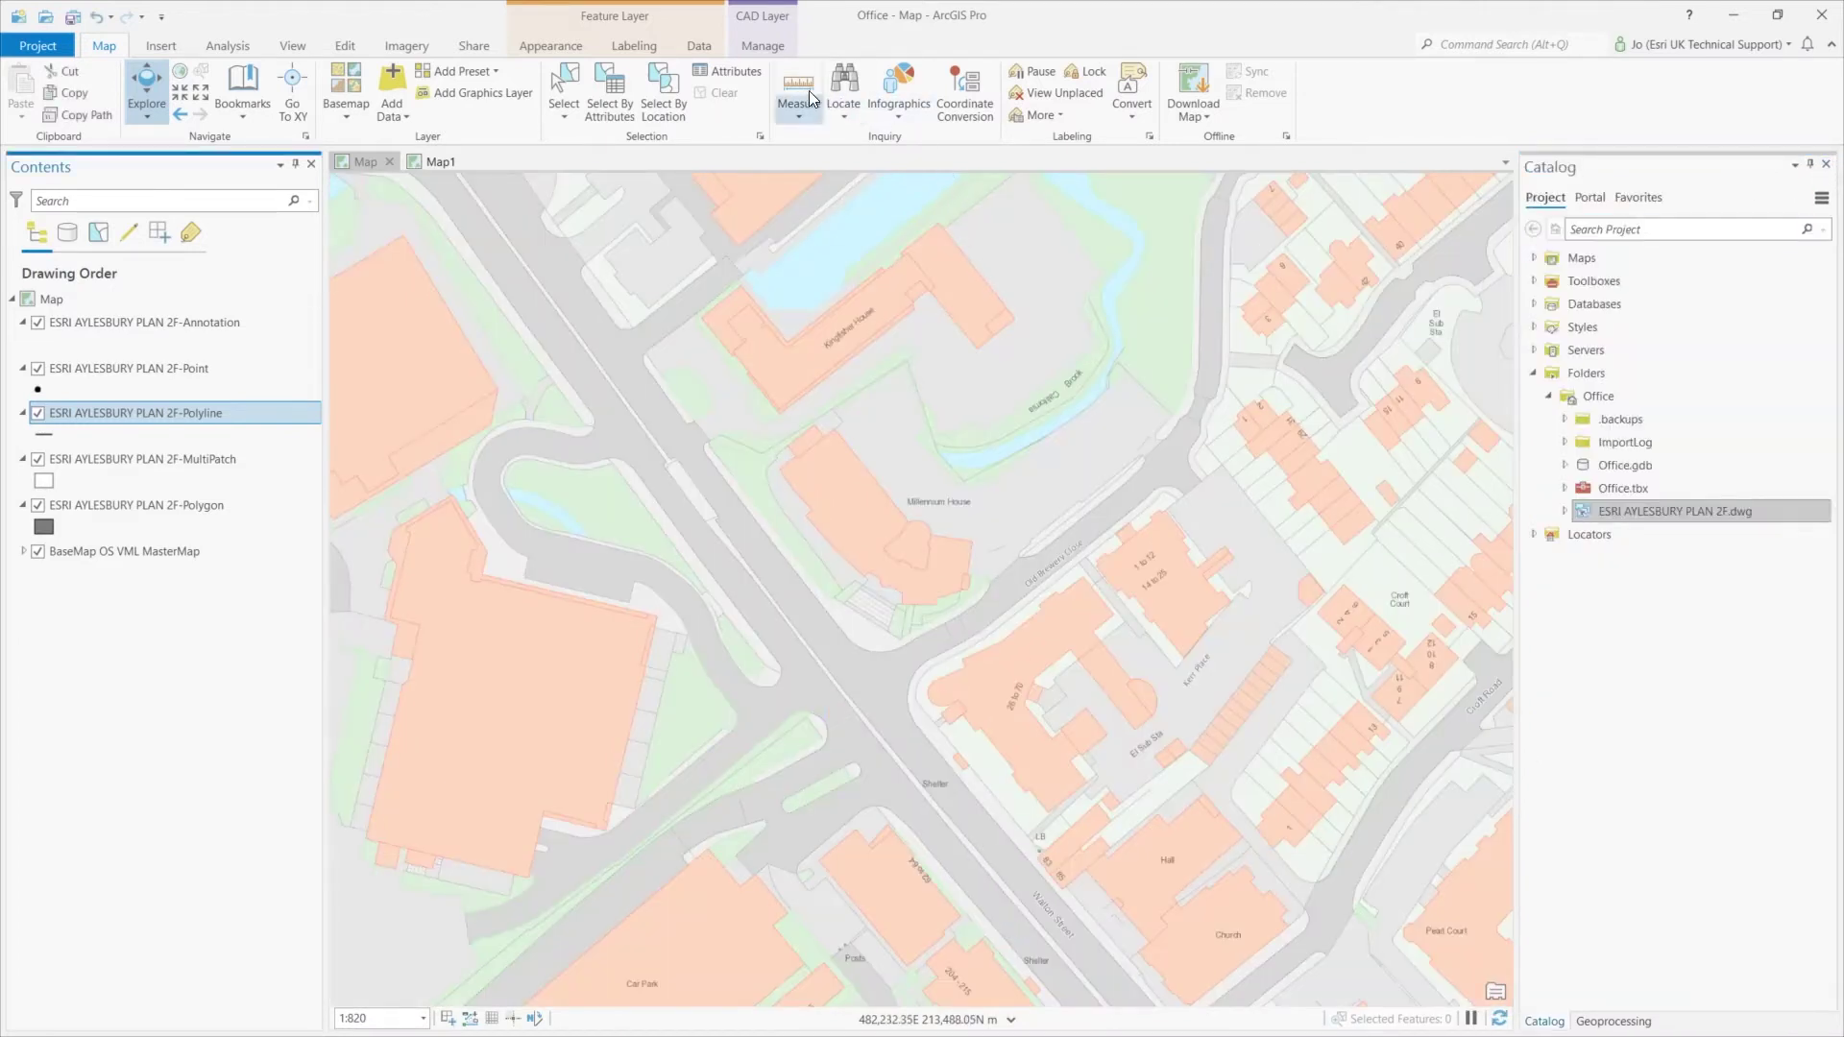
Start georeferencing the Polyline CAD layer by moving the floor plan into the current display, and hide the Polygon layer.
{"action": "left_click", "coordinate": [757, 45]}
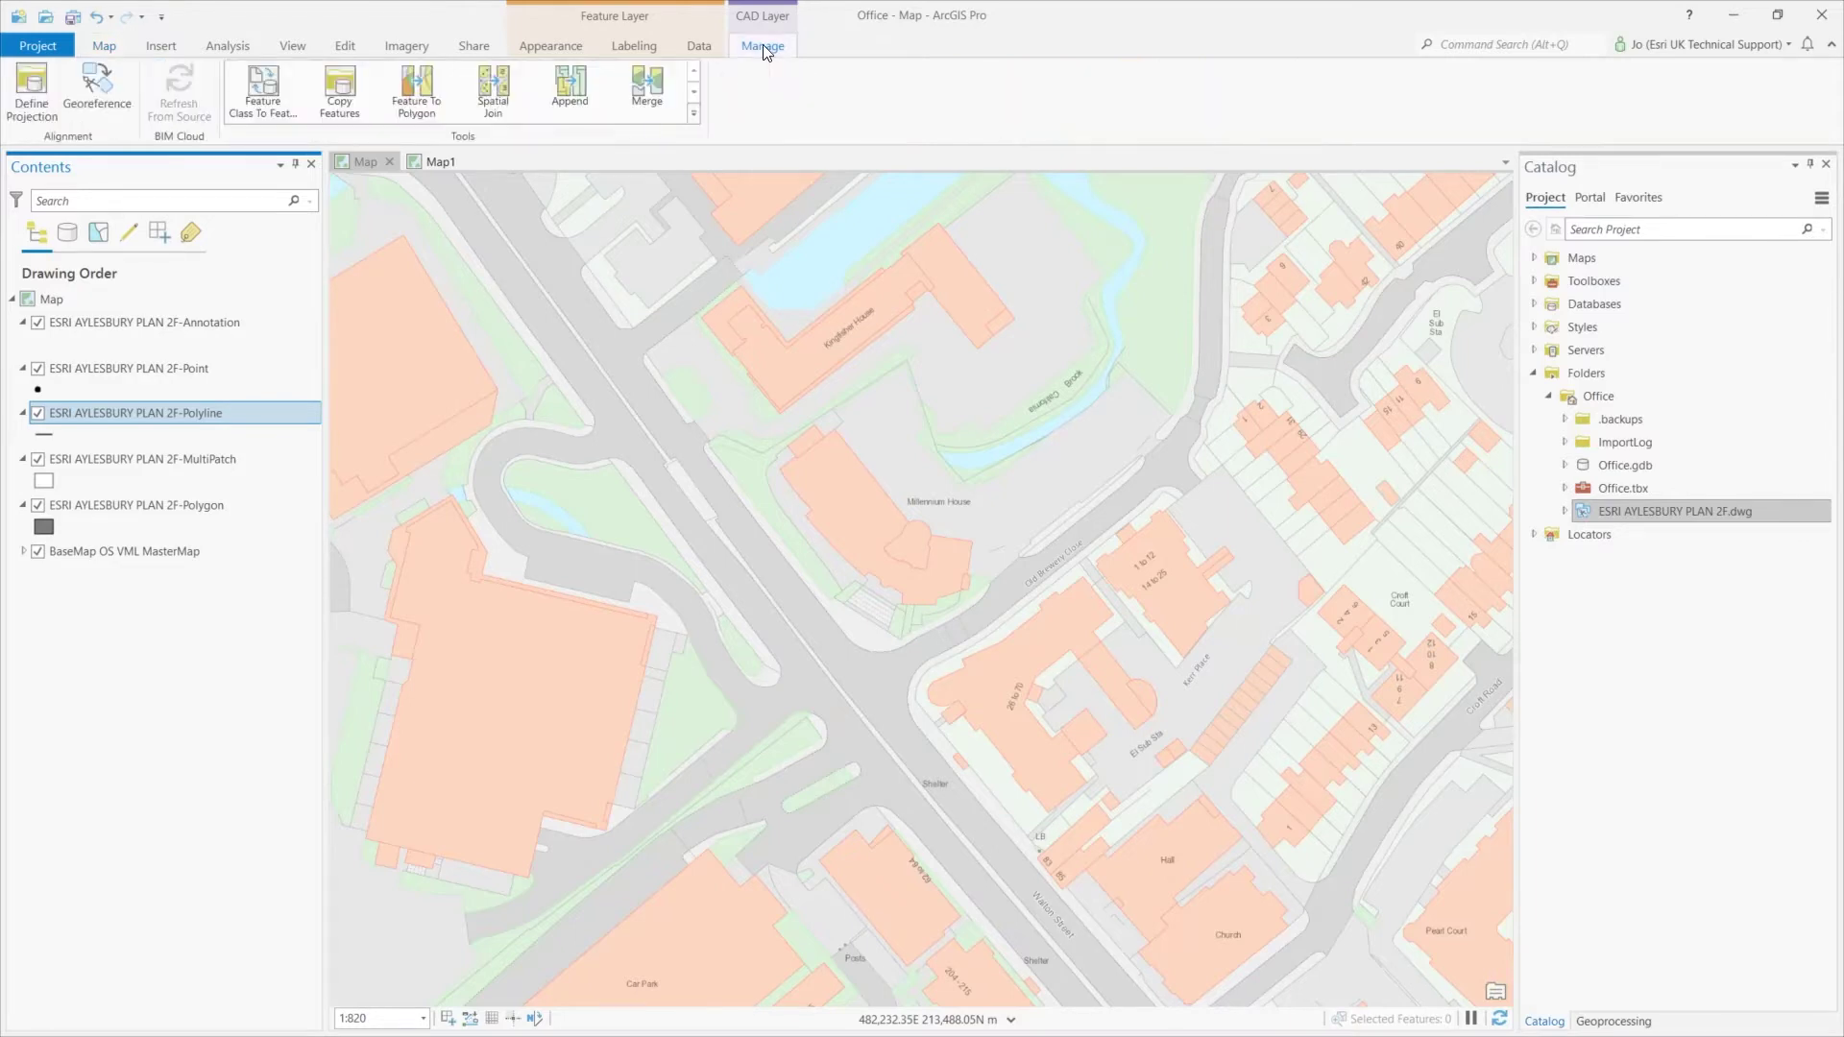
{"action": "left_click", "coordinate": [116, 106]}
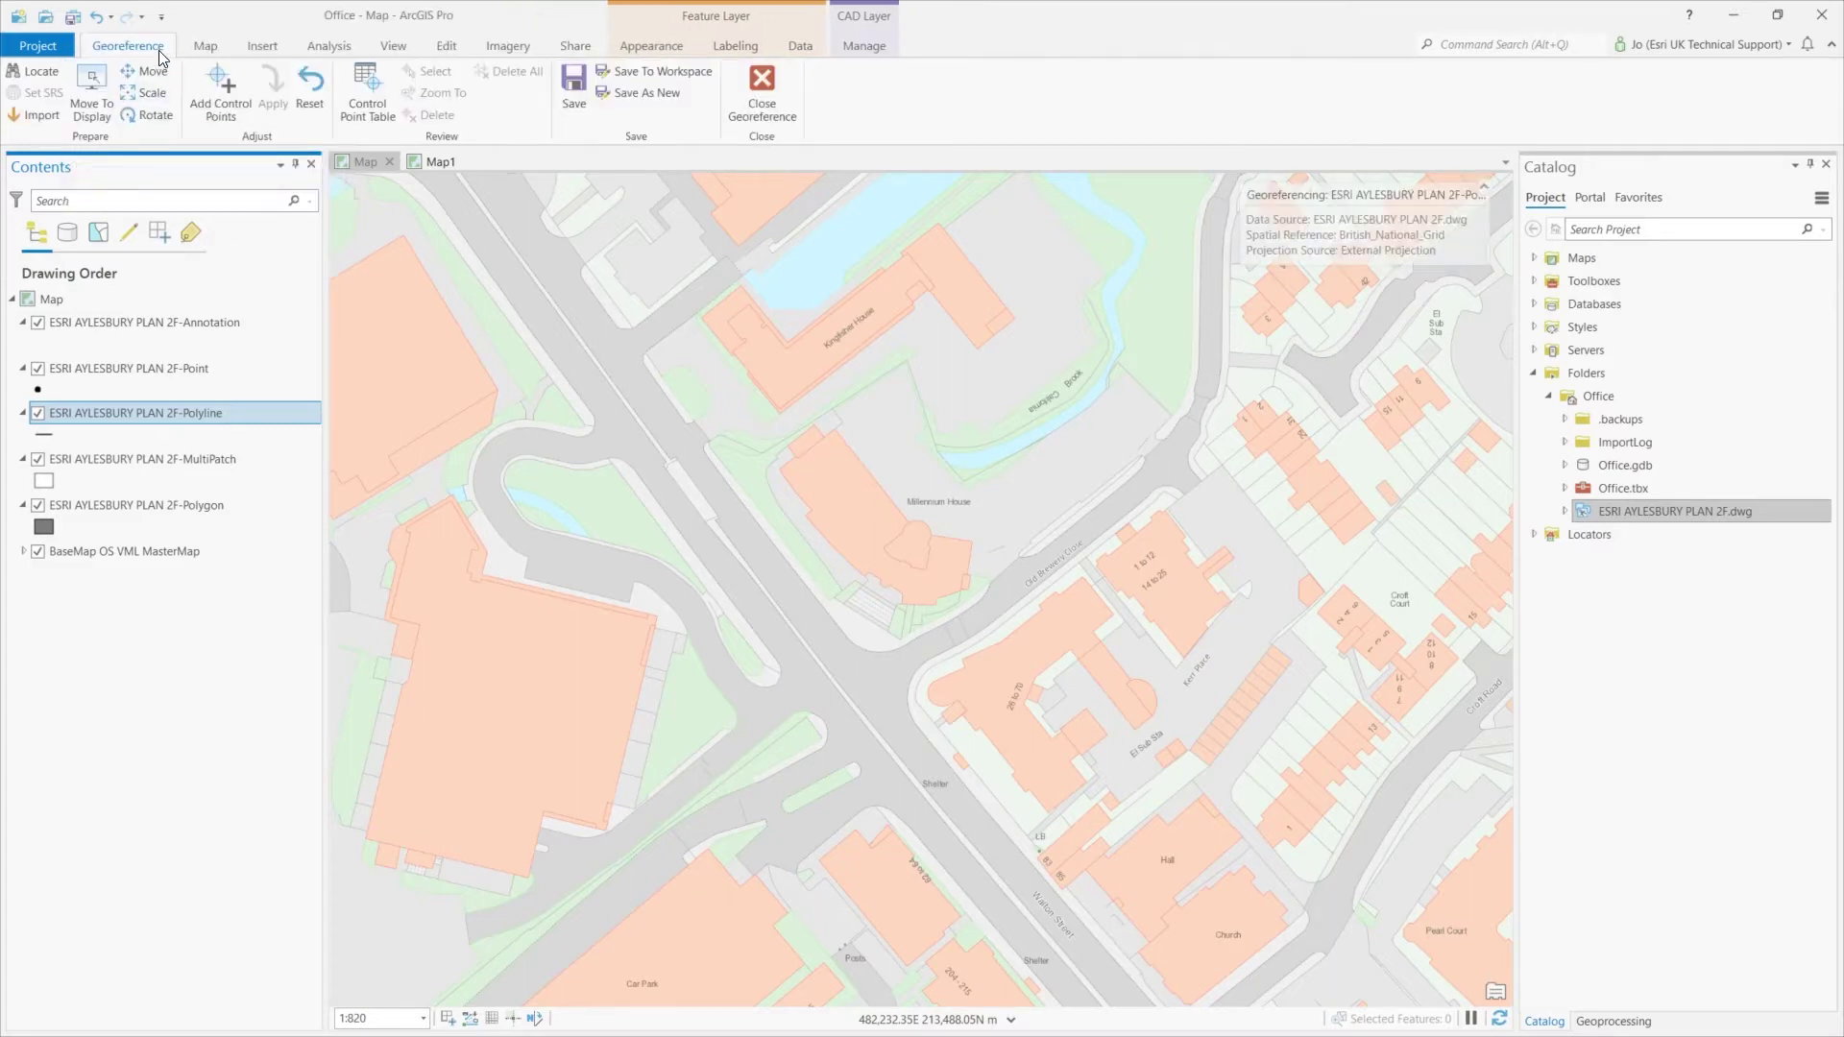
{"action": "left_click", "coordinate": [92, 113]}
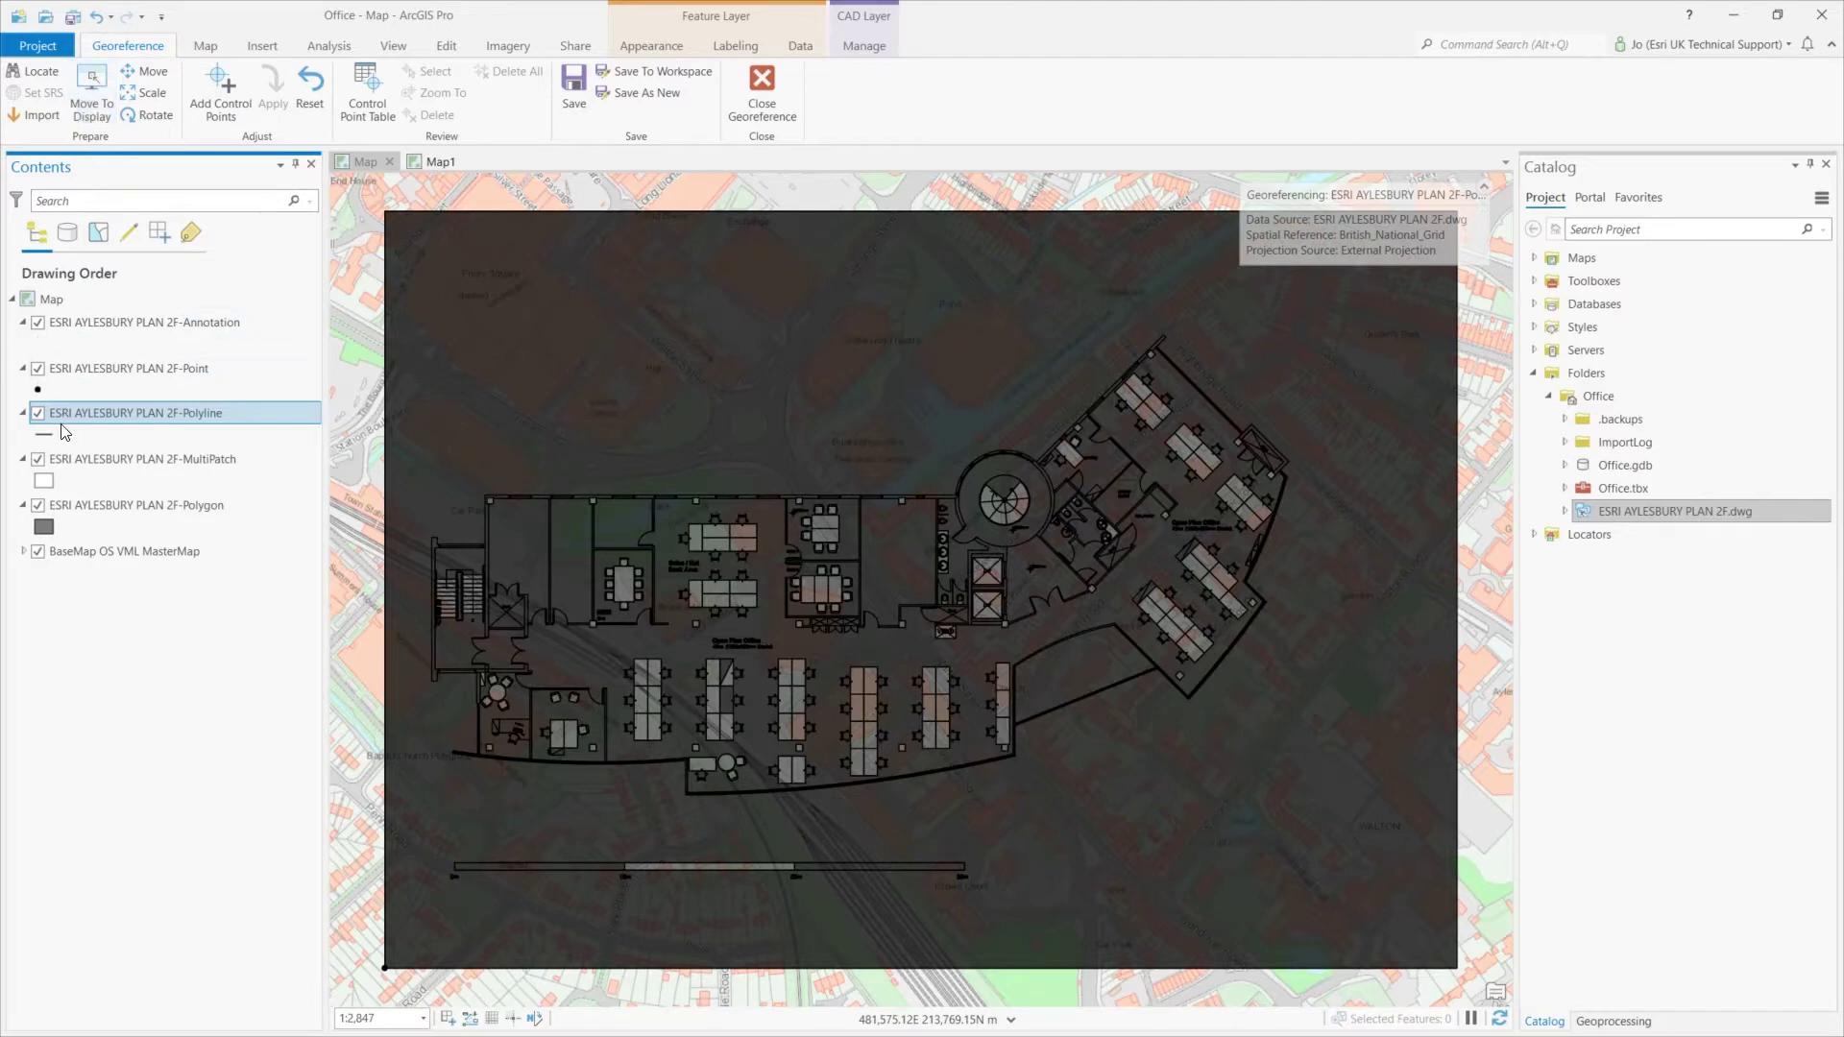
{"action": "left_click", "coordinate": [38, 506]}
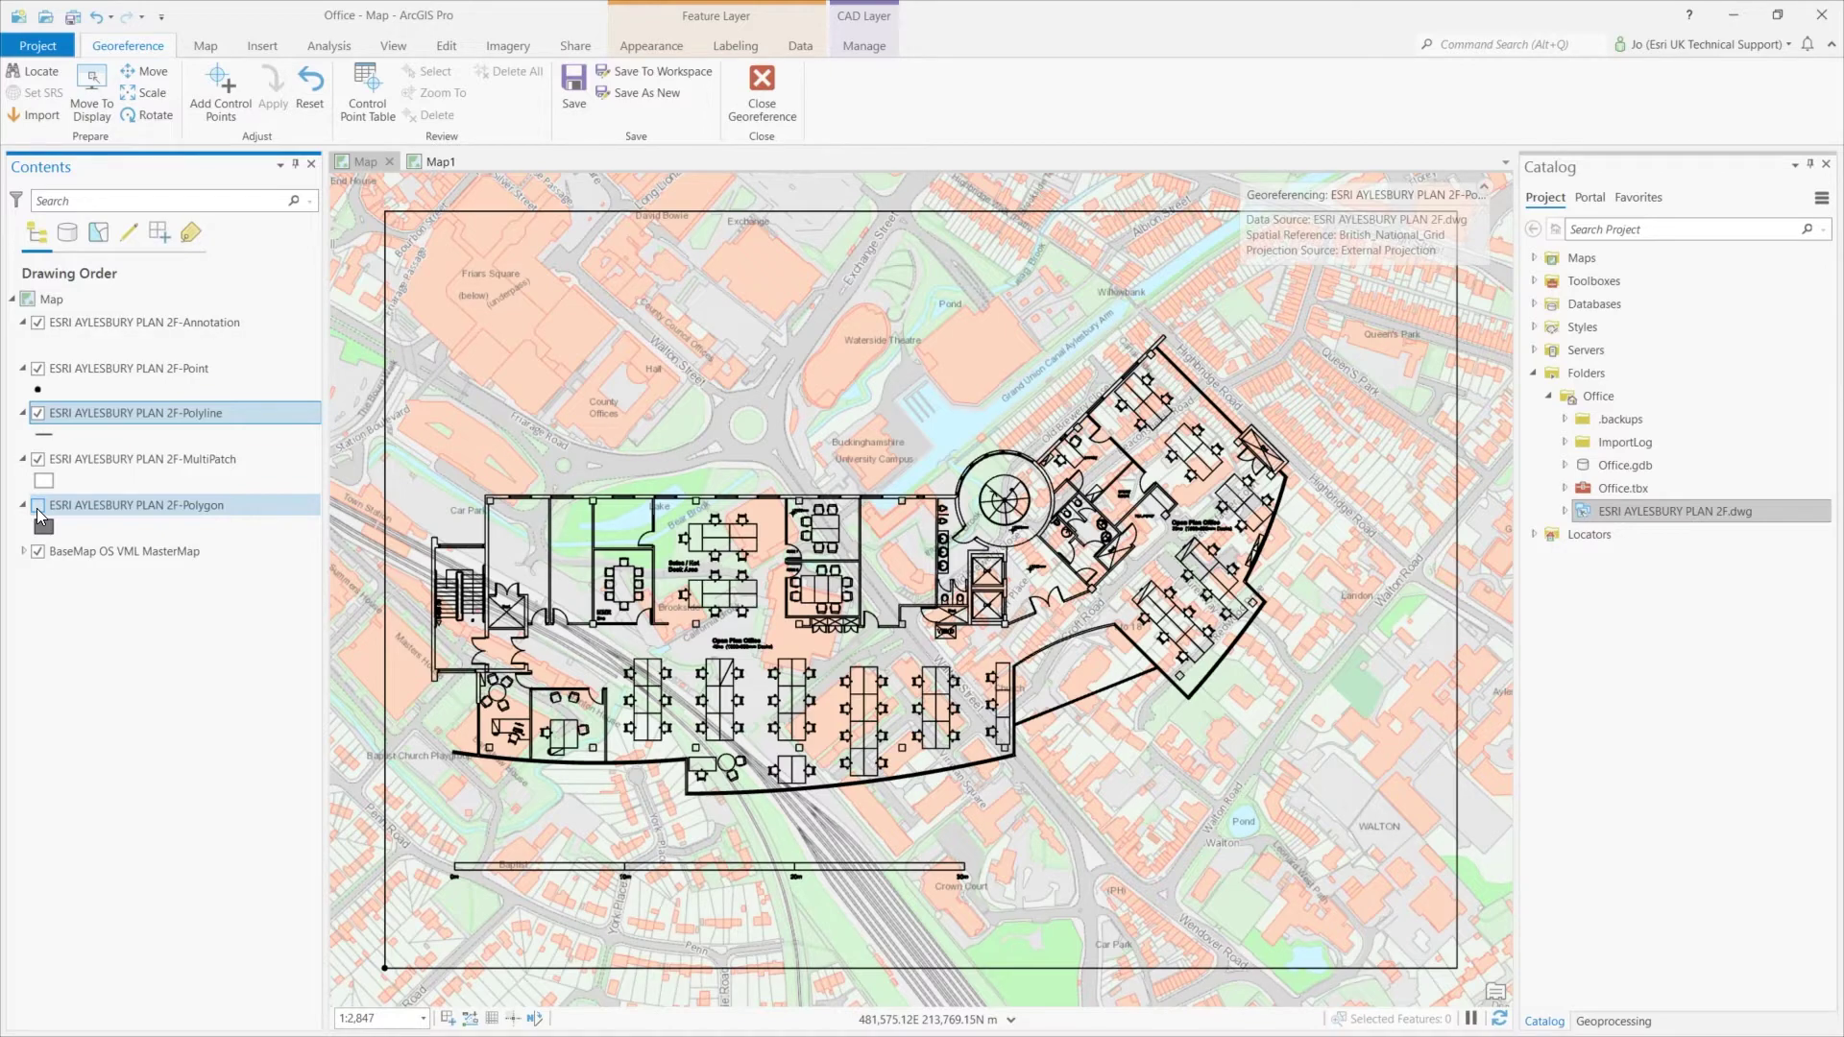
Check which layers can be snapped to and turn on snapping for placing control points.
{"action": "left_click", "coordinate": [219, 115]}
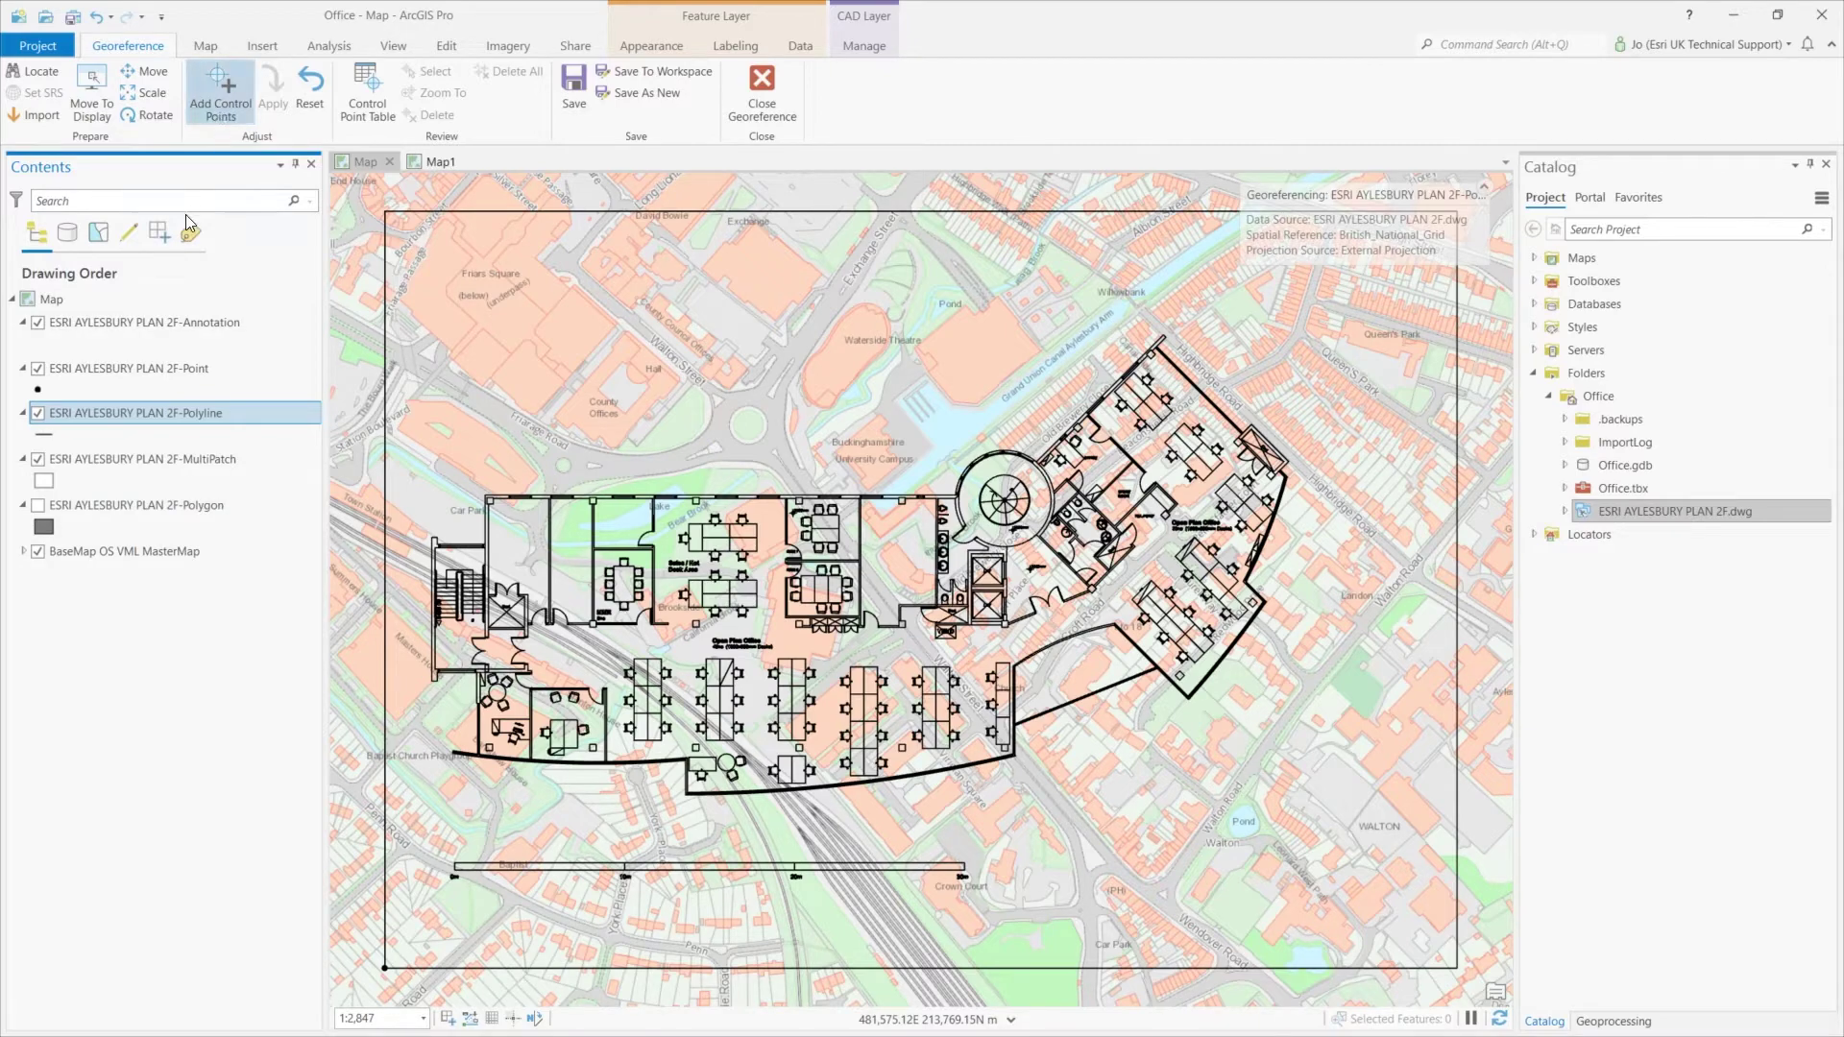
{"action": "left_click", "coordinate": [159, 232]}
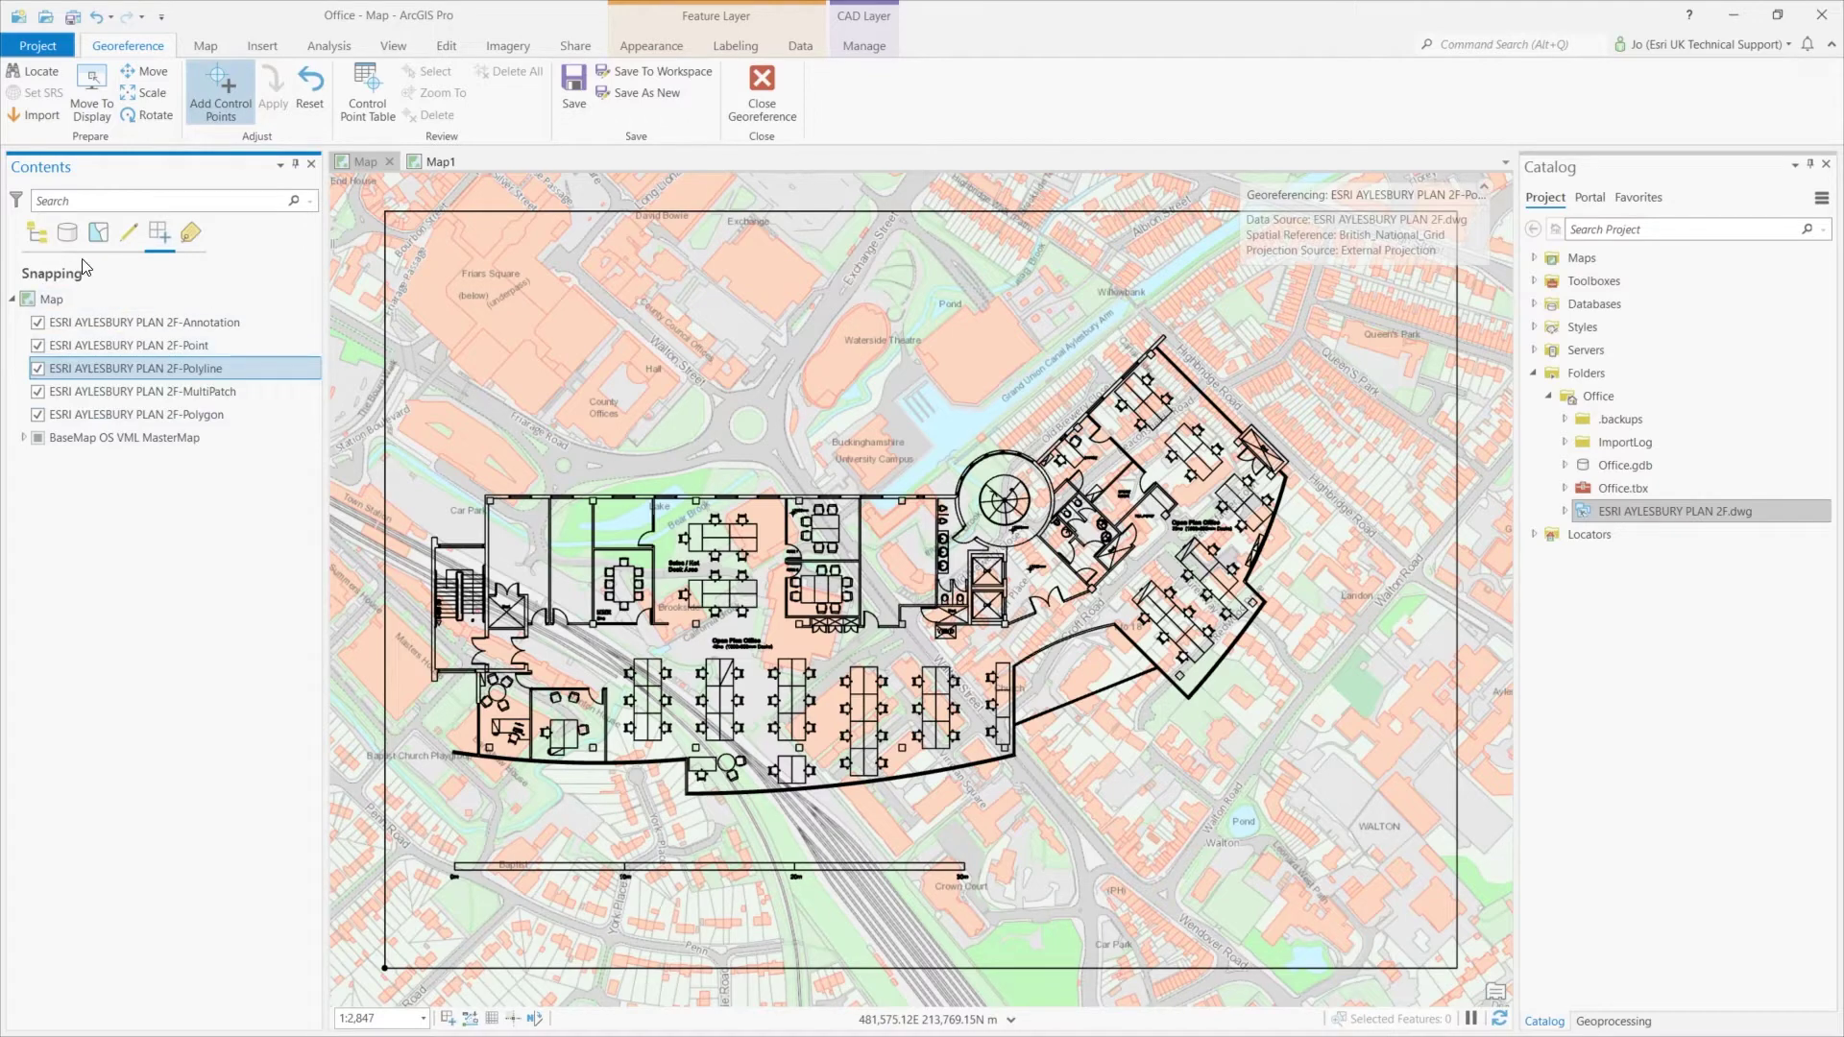
{"action": "left_click", "coordinate": [37, 232]}
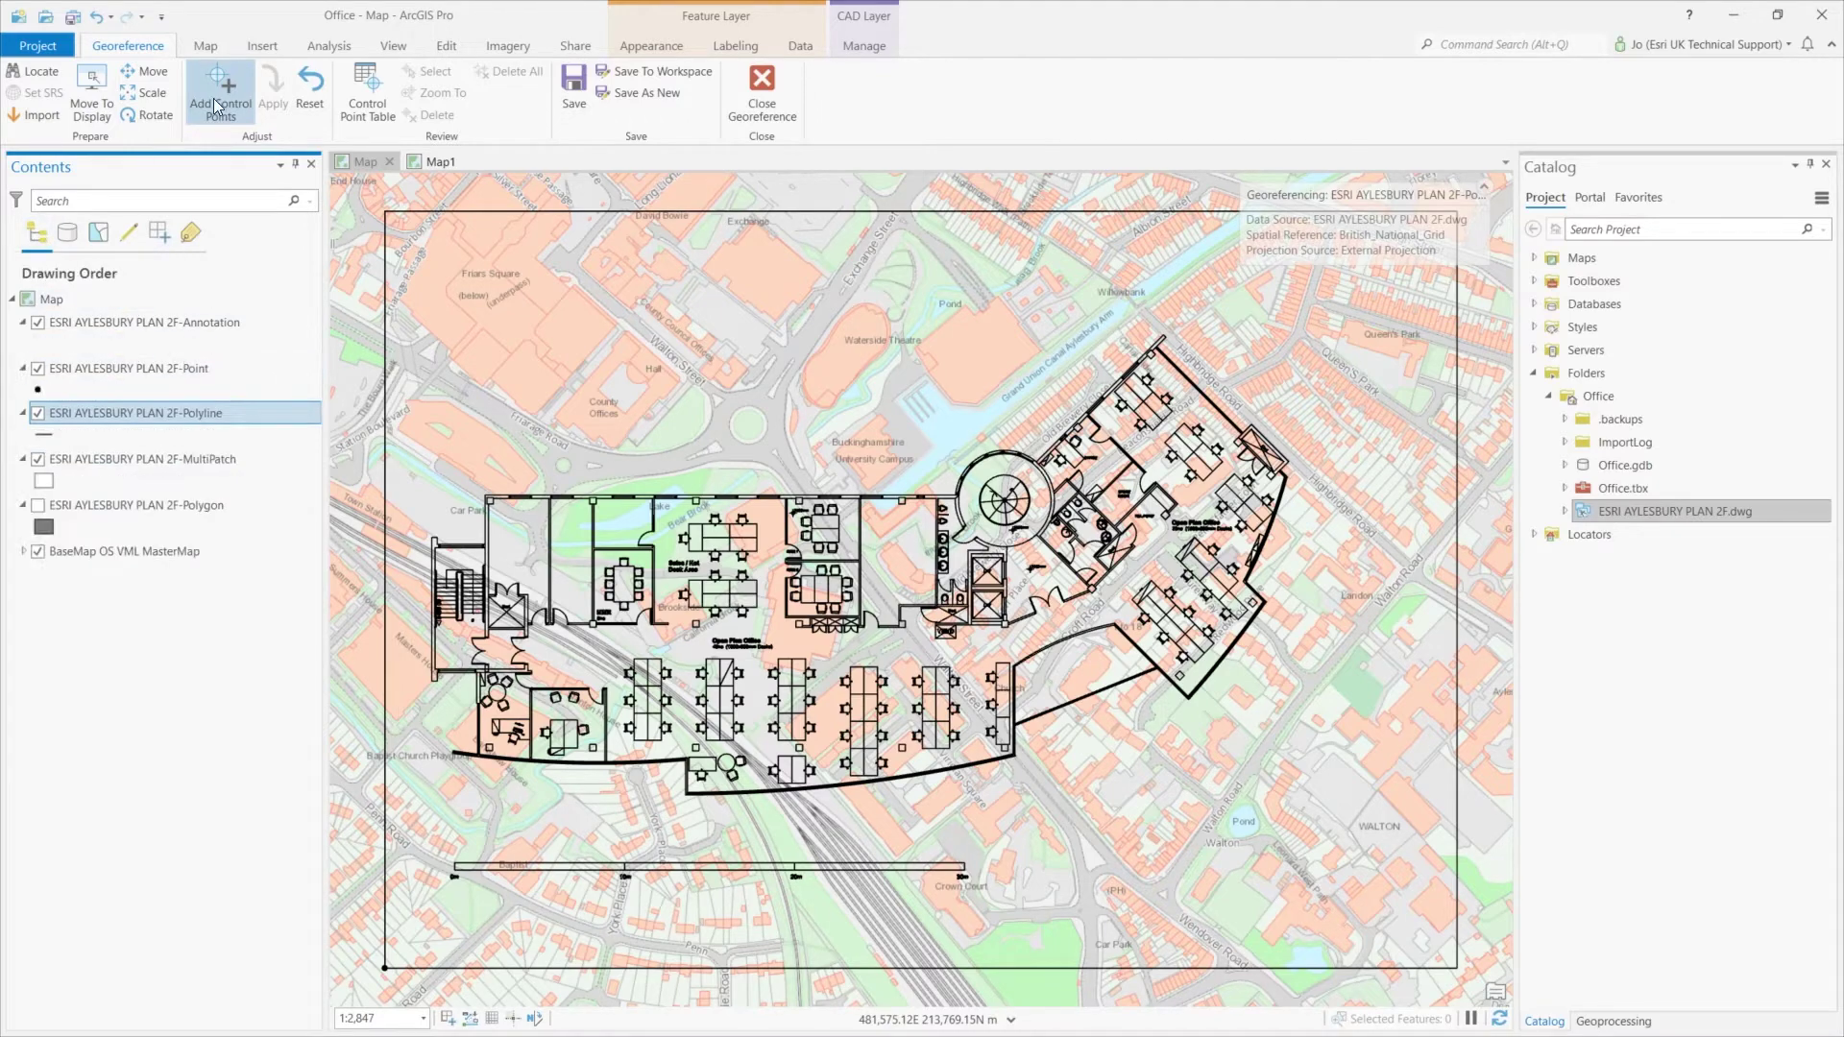
{"action": "left_click", "coordinate": [446, 46]}
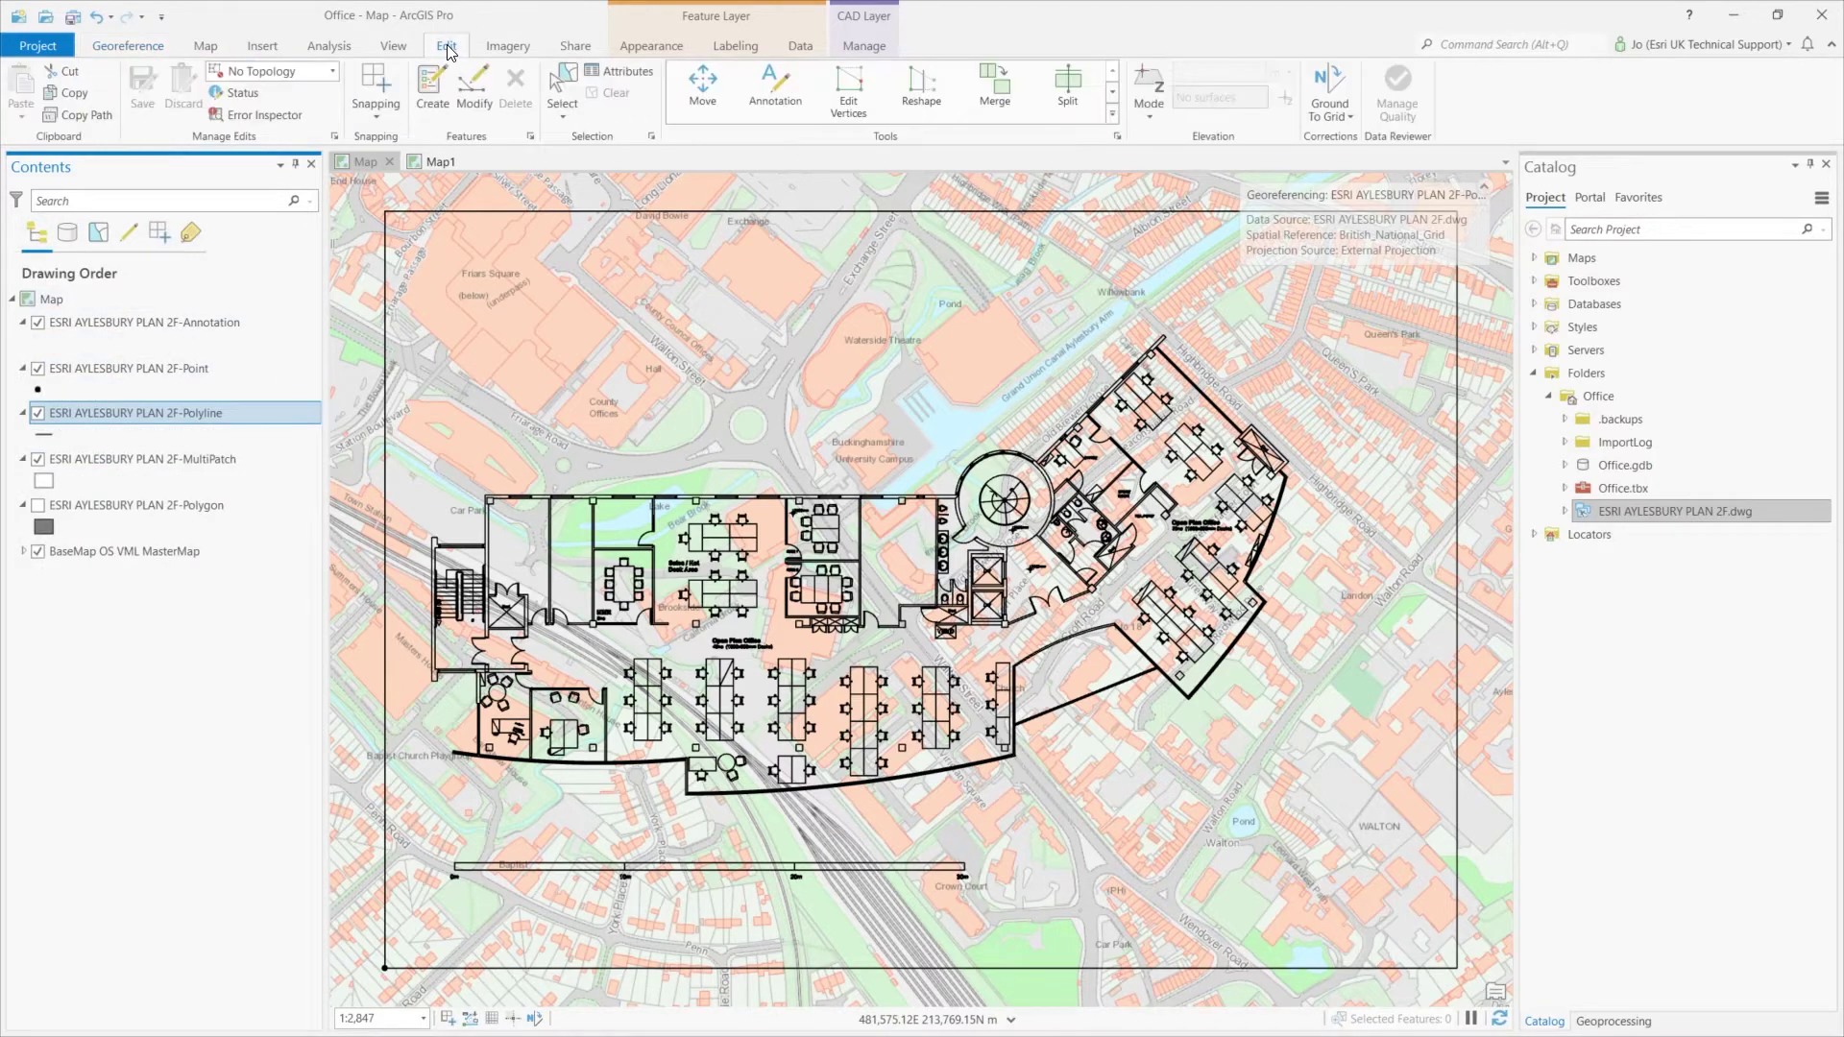
{"action": "left_click", "coordinate": [379, 114]}
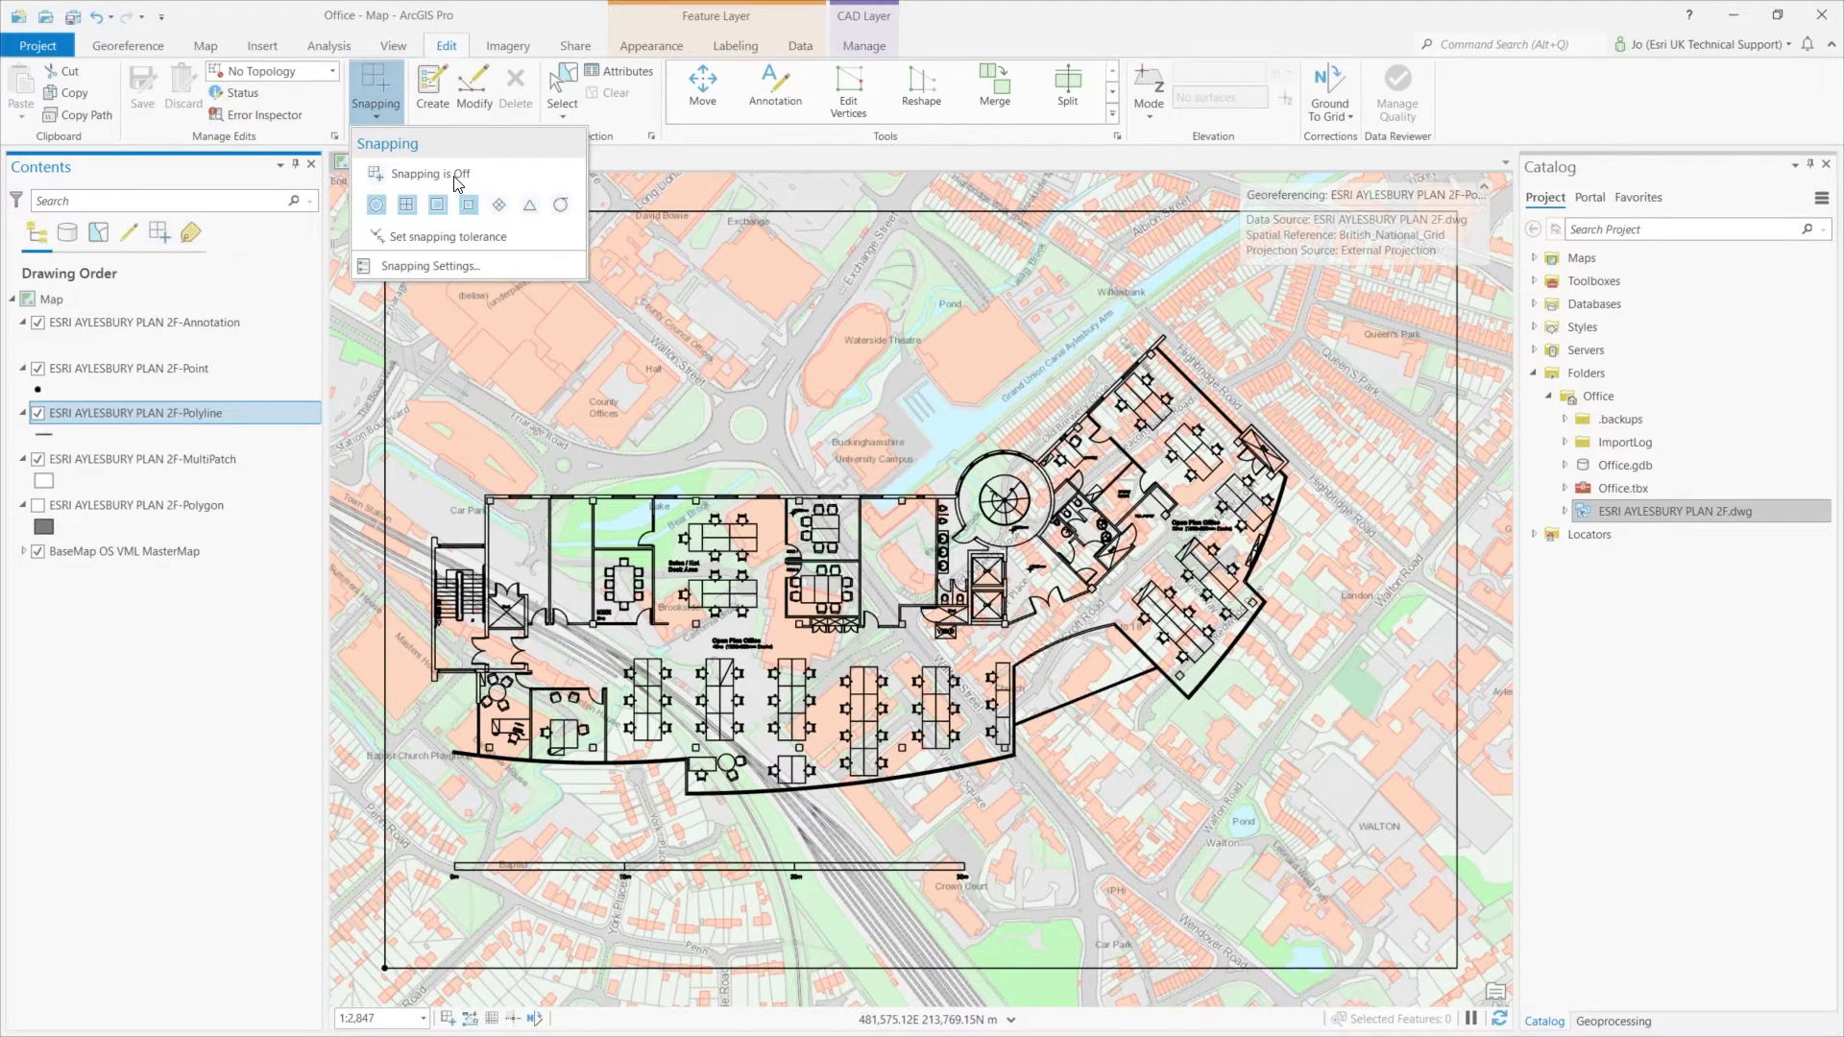
{"action": "left_click", "coordinate": [376, 176]}
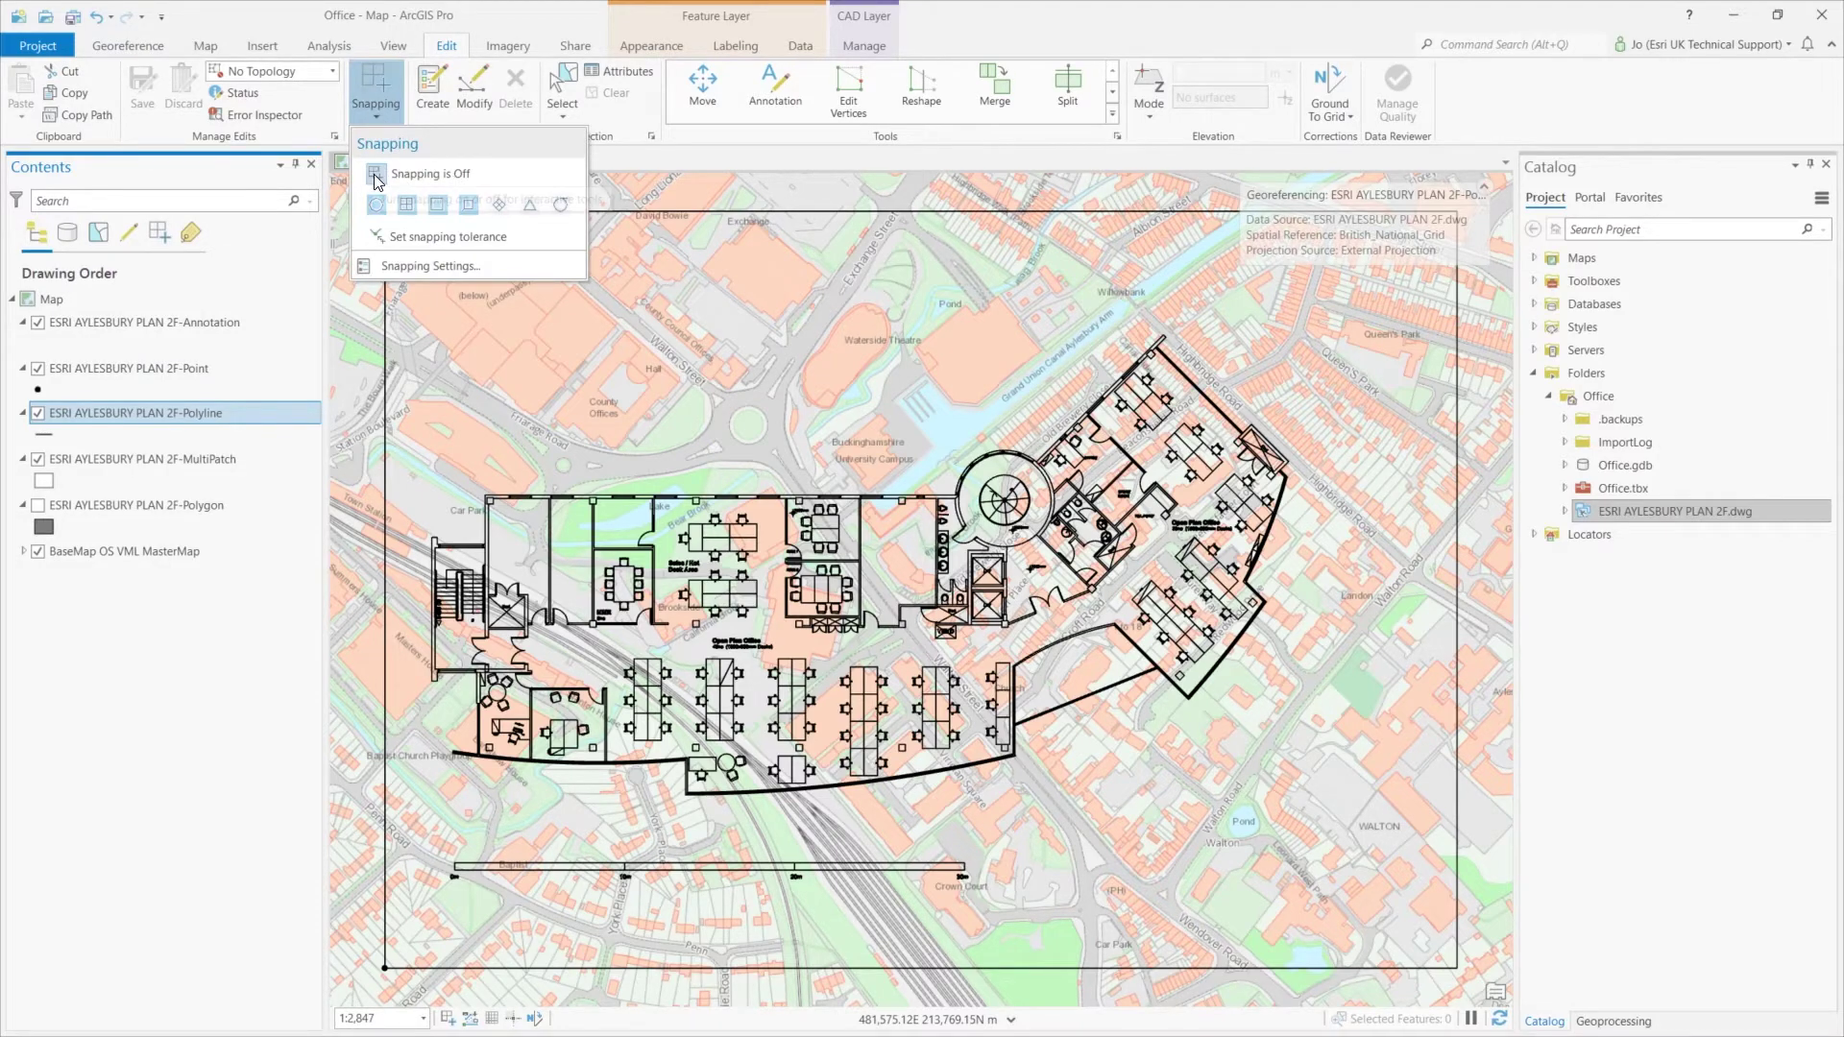
{"action": "left_click", "coordinate": [387, 106]}
Add a control point linking the upper-left outer corner of the plan's main office block to Millennium House's northern corner.
{"action": "left_click", "coordinate": [130, 53]}
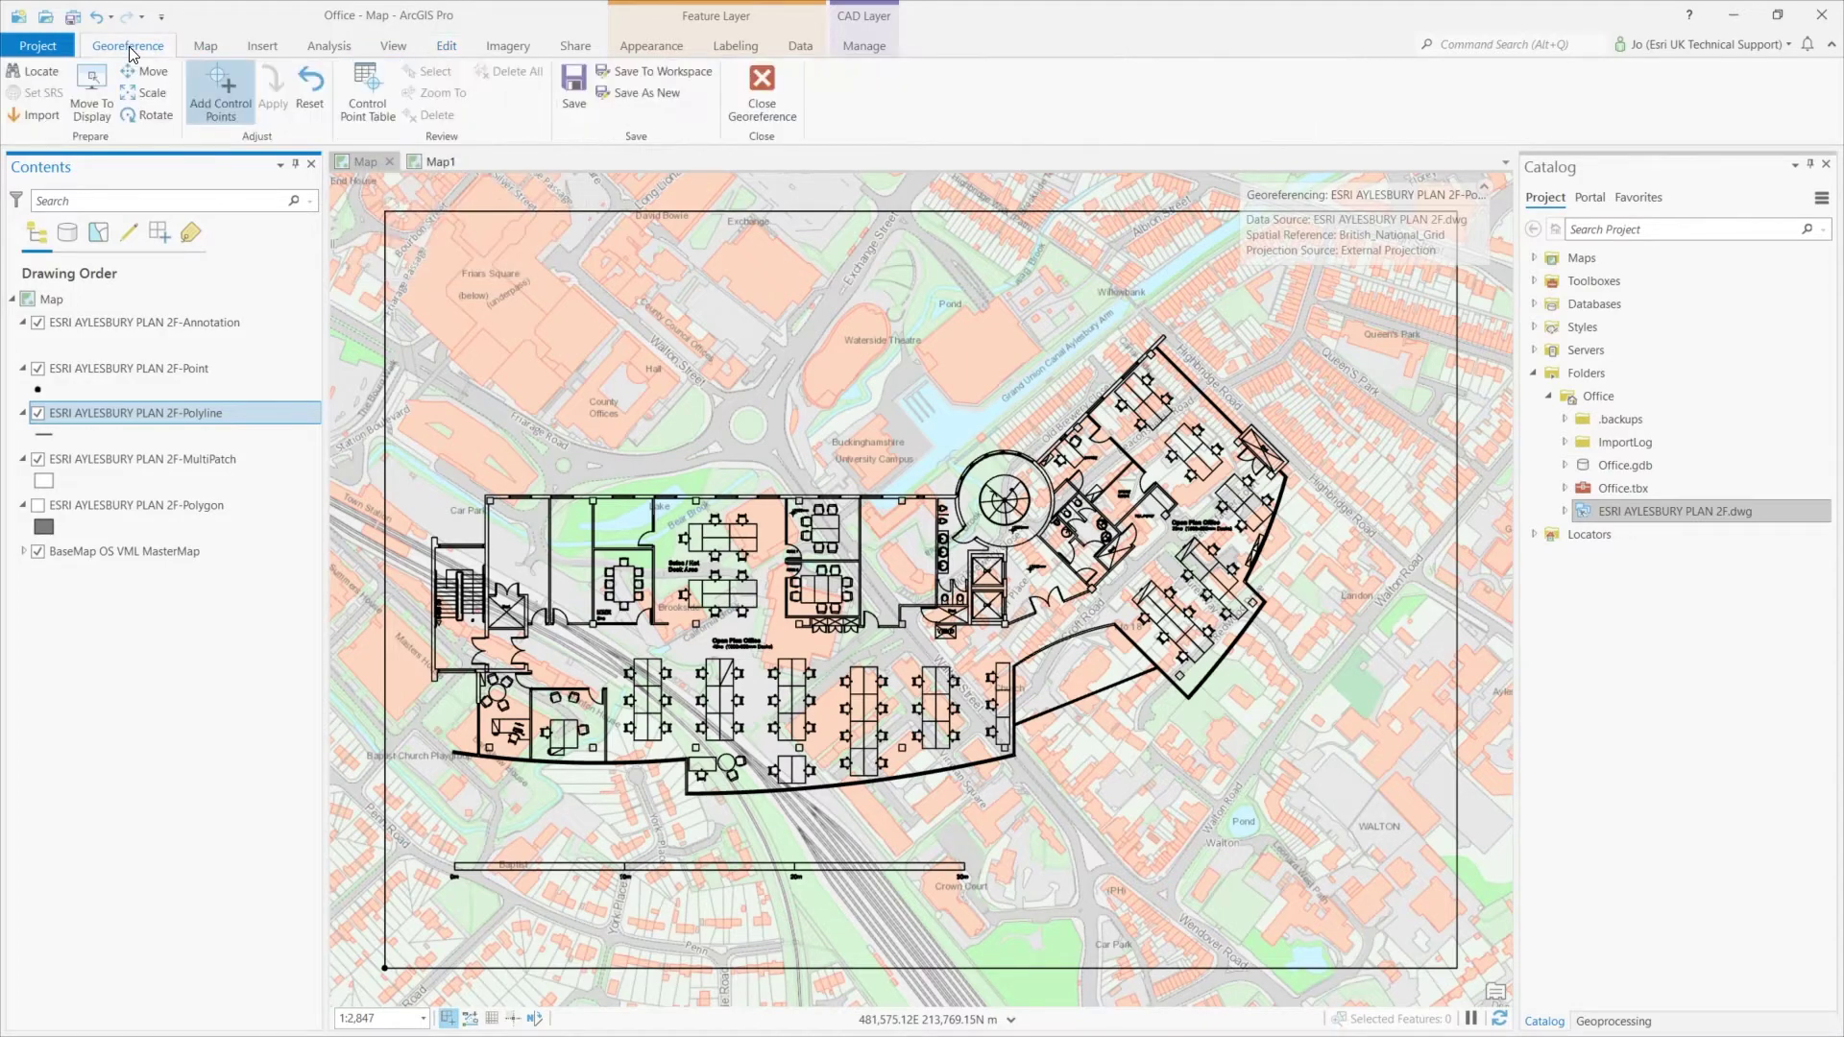
{"action": "left_click", "coordinate": [227, 114]}
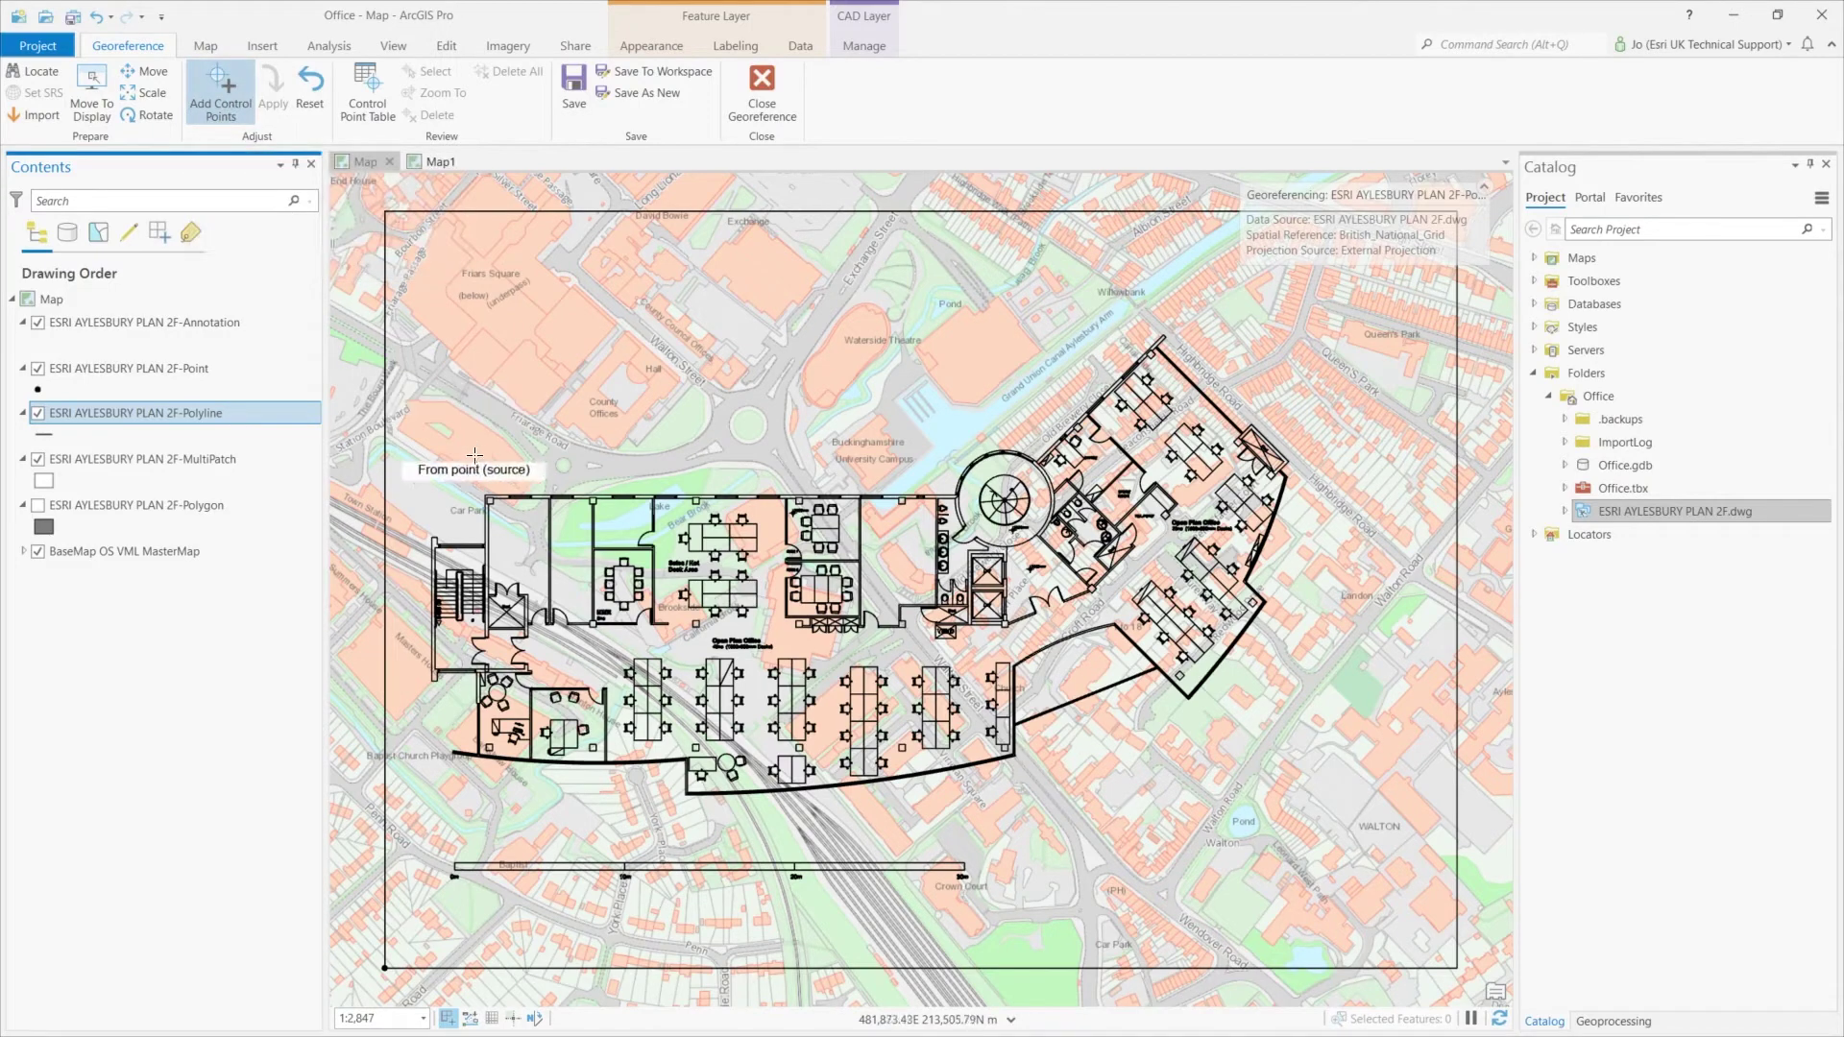
{"action": "scroll", "coordinate": [474, 497], "scroll_direction": "up", "scroll_amount": 2}
{"action": "scroll", "coordinate": [474, 496], "scroll_direction": "up", "scroll_amount": 2}
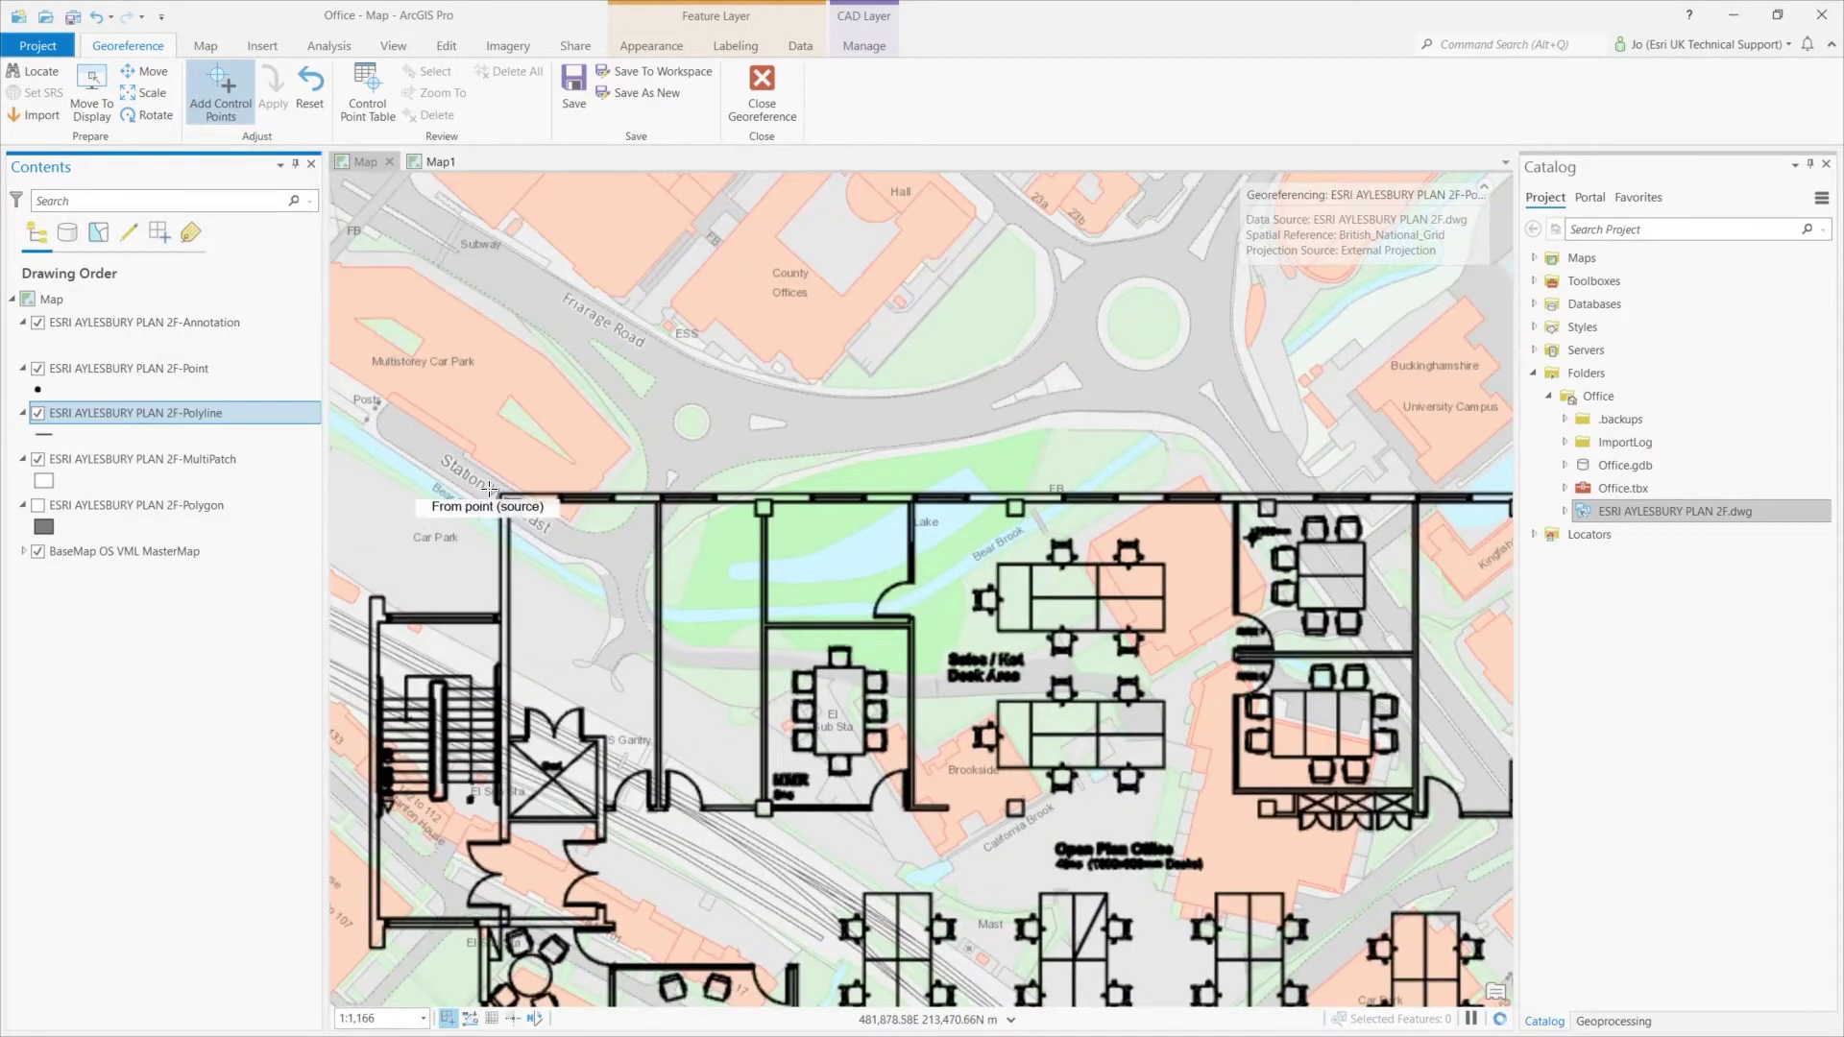
{"action": "left_click", "coordinate": [499, 497]}
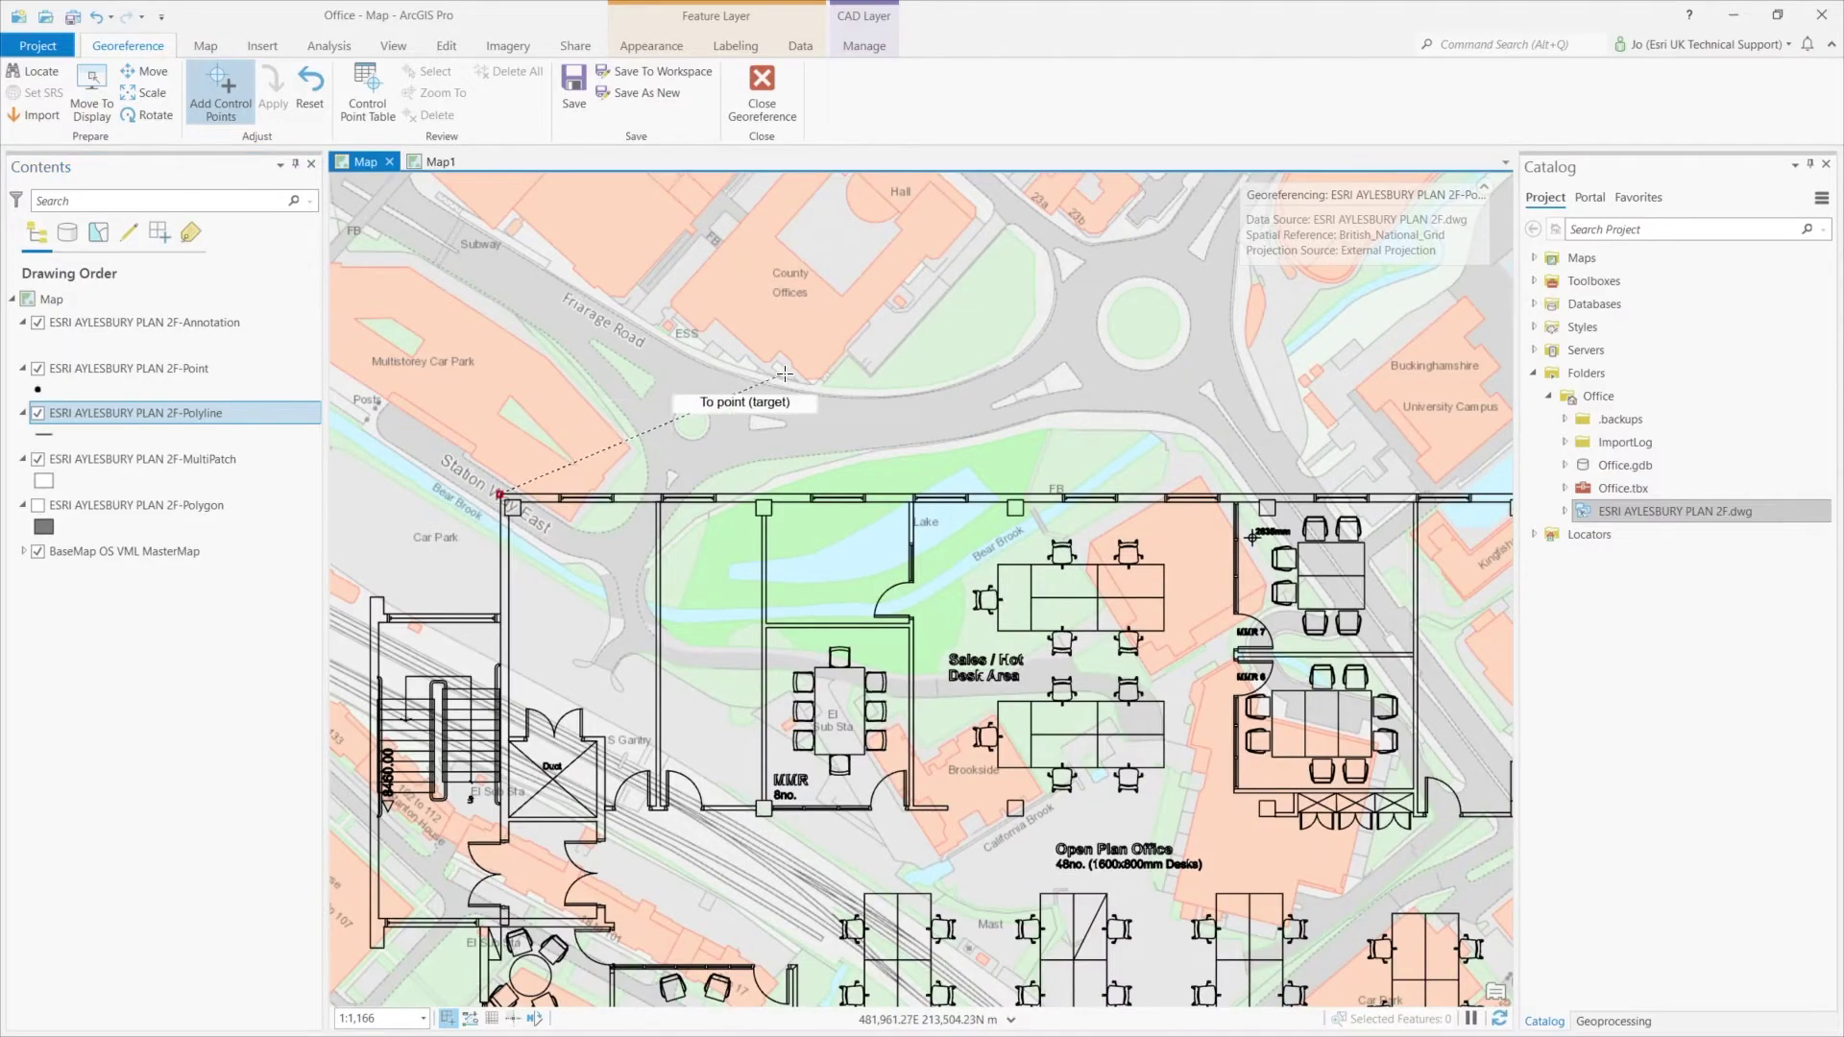
{"action": "scroll", "coordinate": [710, 380], "scroll_direction": "down", "scroll_amount": 3}
{"action": "scroll", "coordinate": [978, 445], "scroll_direction": "up", "scroll_amount": 4}
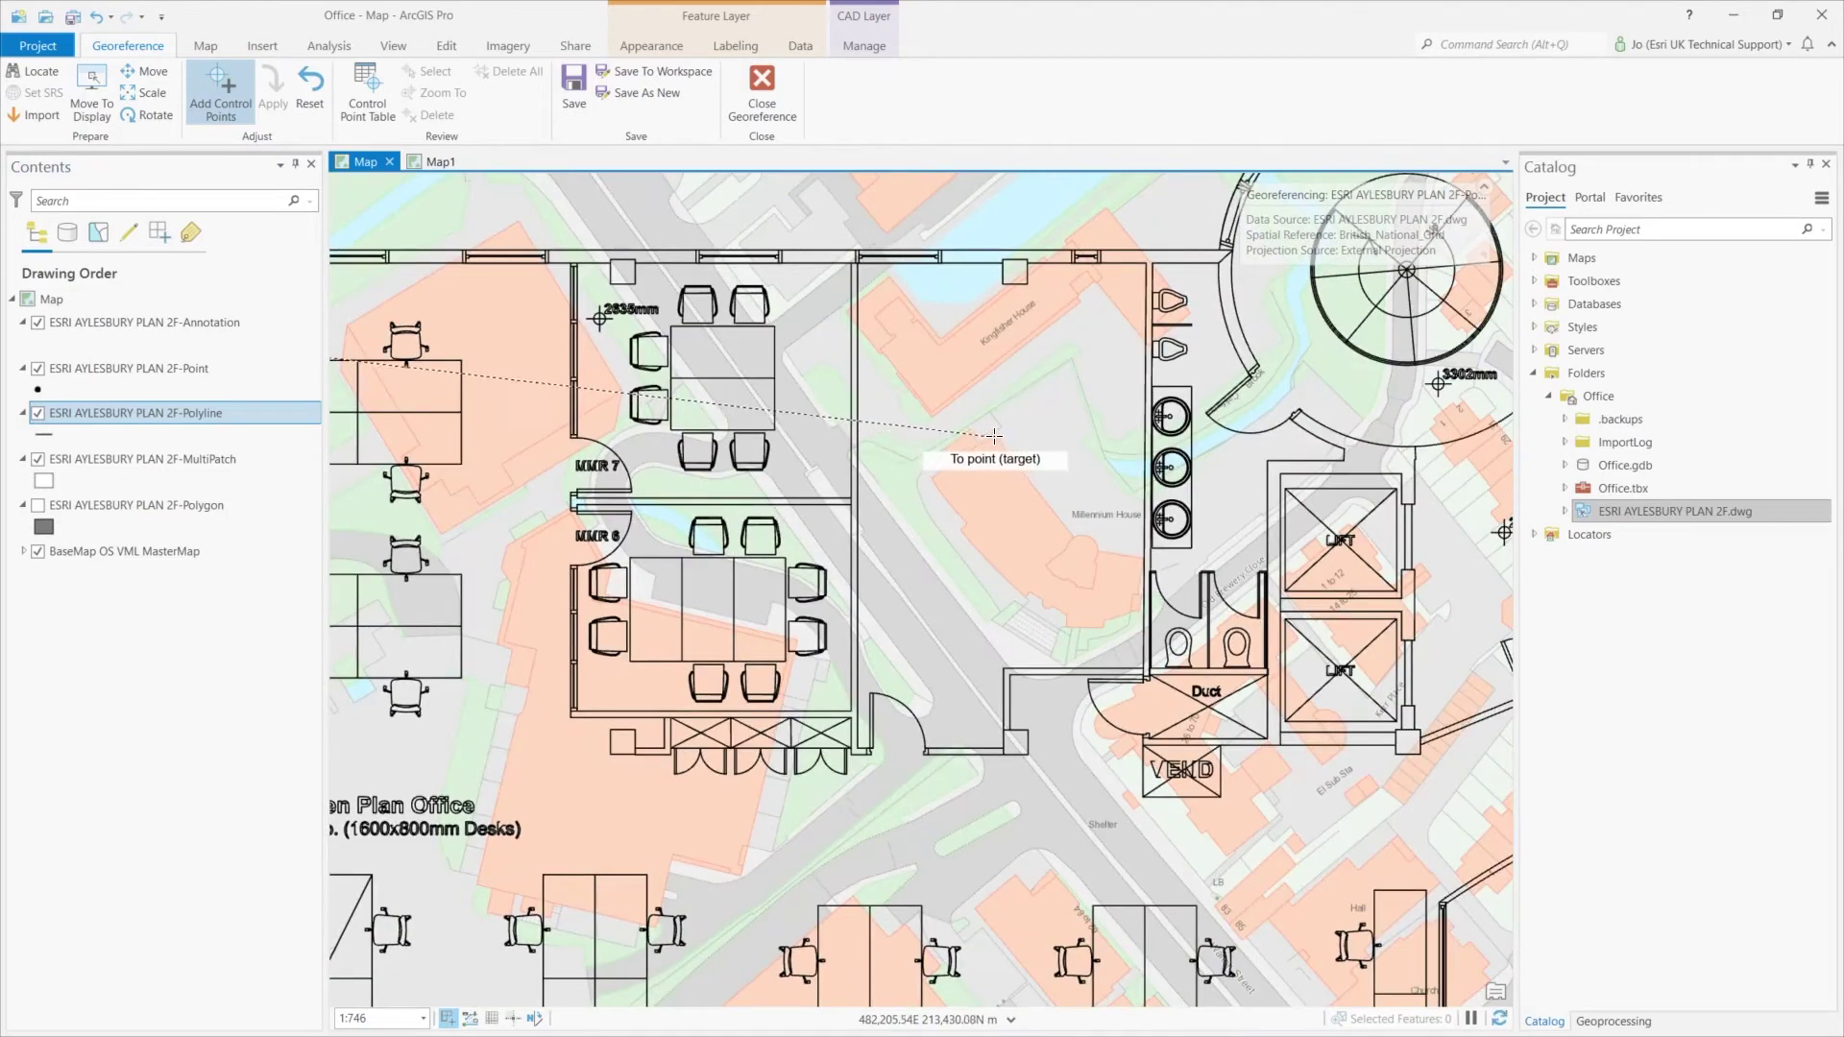
{"action": "left_click", "coordinate": [992, 434]}
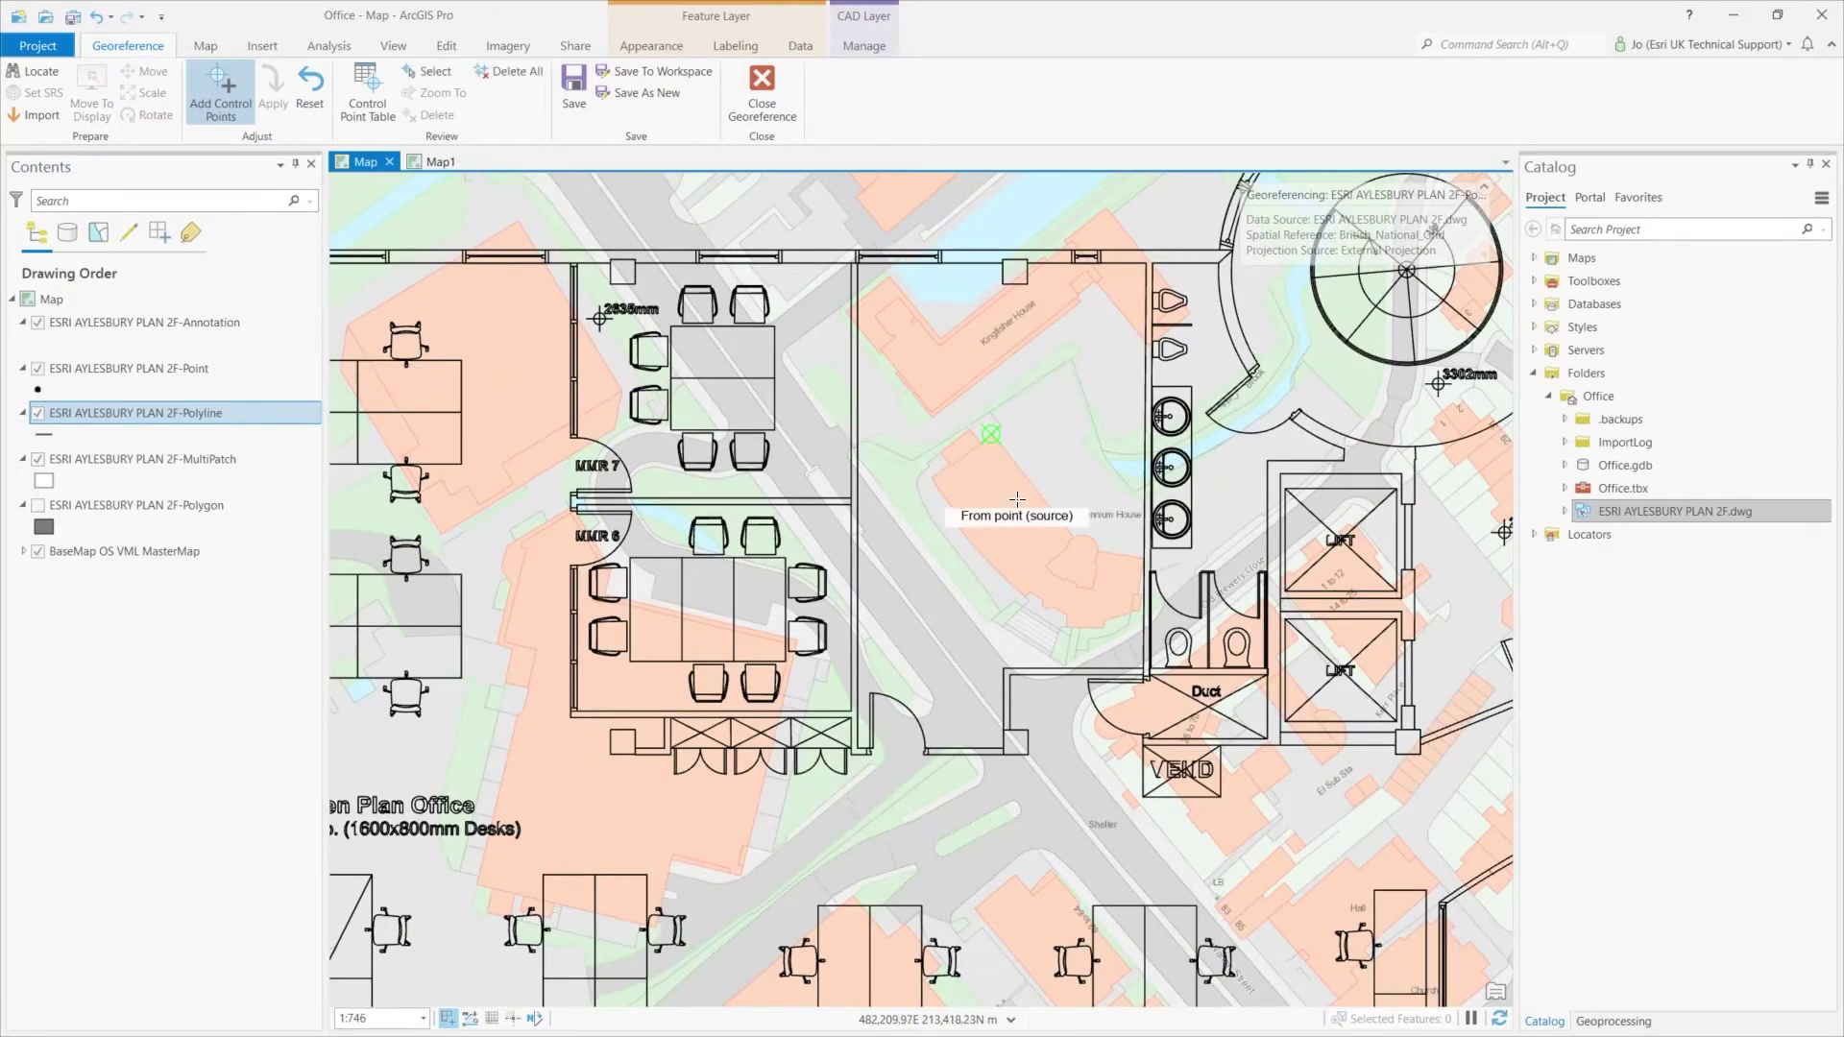
Add a second control point linking the outer wall endpoint on the plan's eastern wing to the southern end of Millennium House.
{"action": "scroll", "coordinate": [992, 434], "scroll_direction": "down", "scroll_amount": 3}
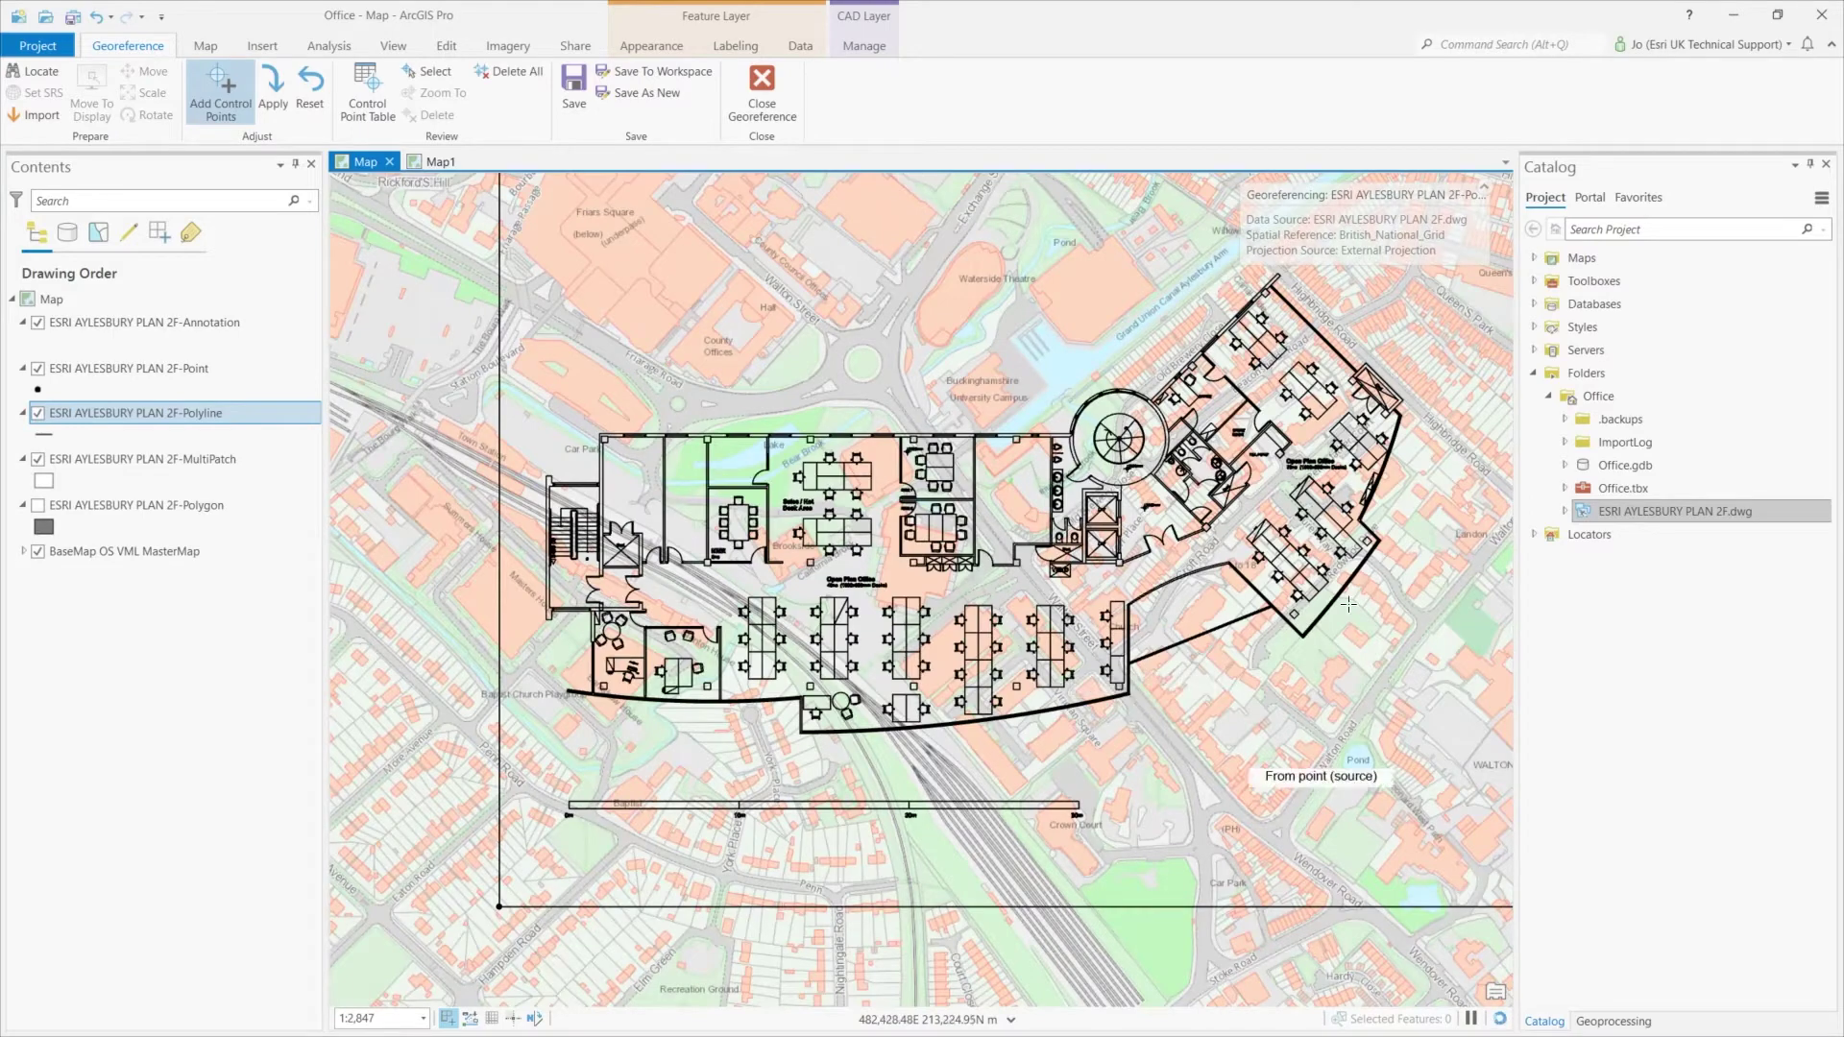
{"action": "key", "text": "Right"}
{"action": "key", "text": "Up"}
{"action": "scroll", "coordinate": [1248, 677], "scroll_direction": "up", "scroll_amount": 3}
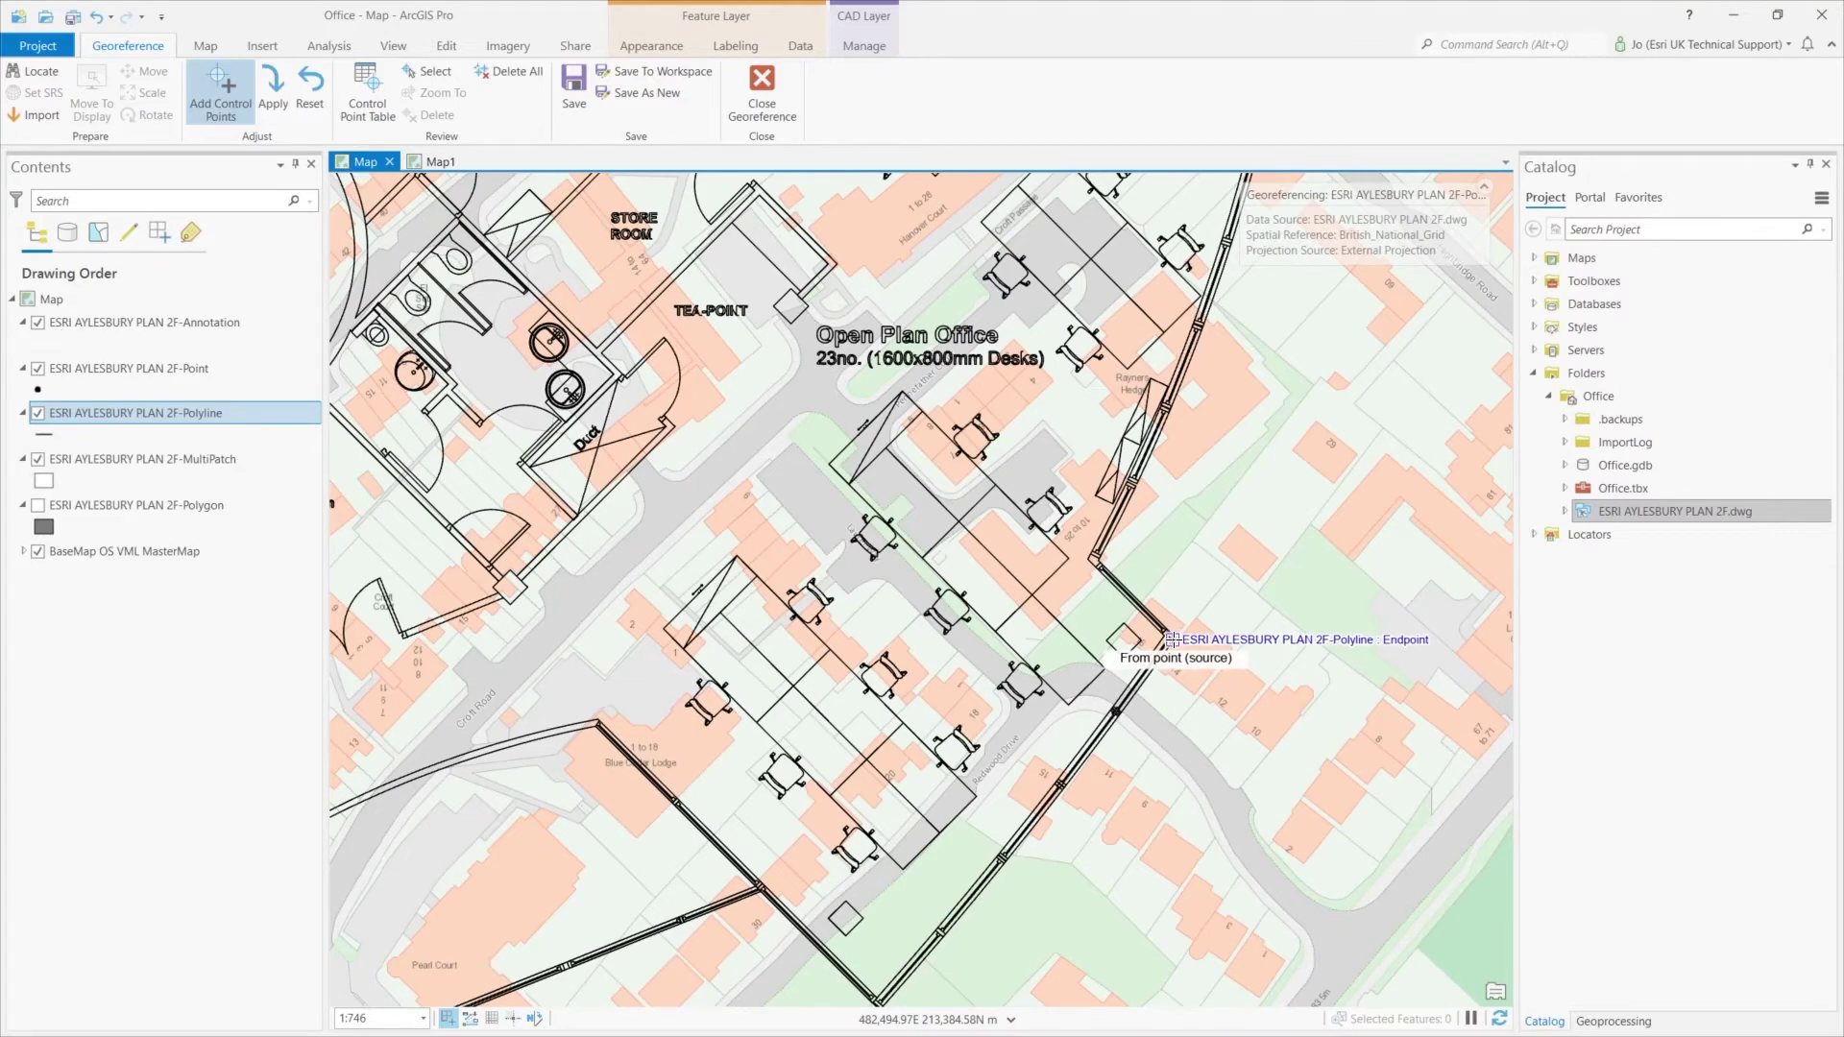
{"action": "left_click", "coordinate": [1173, 636]}
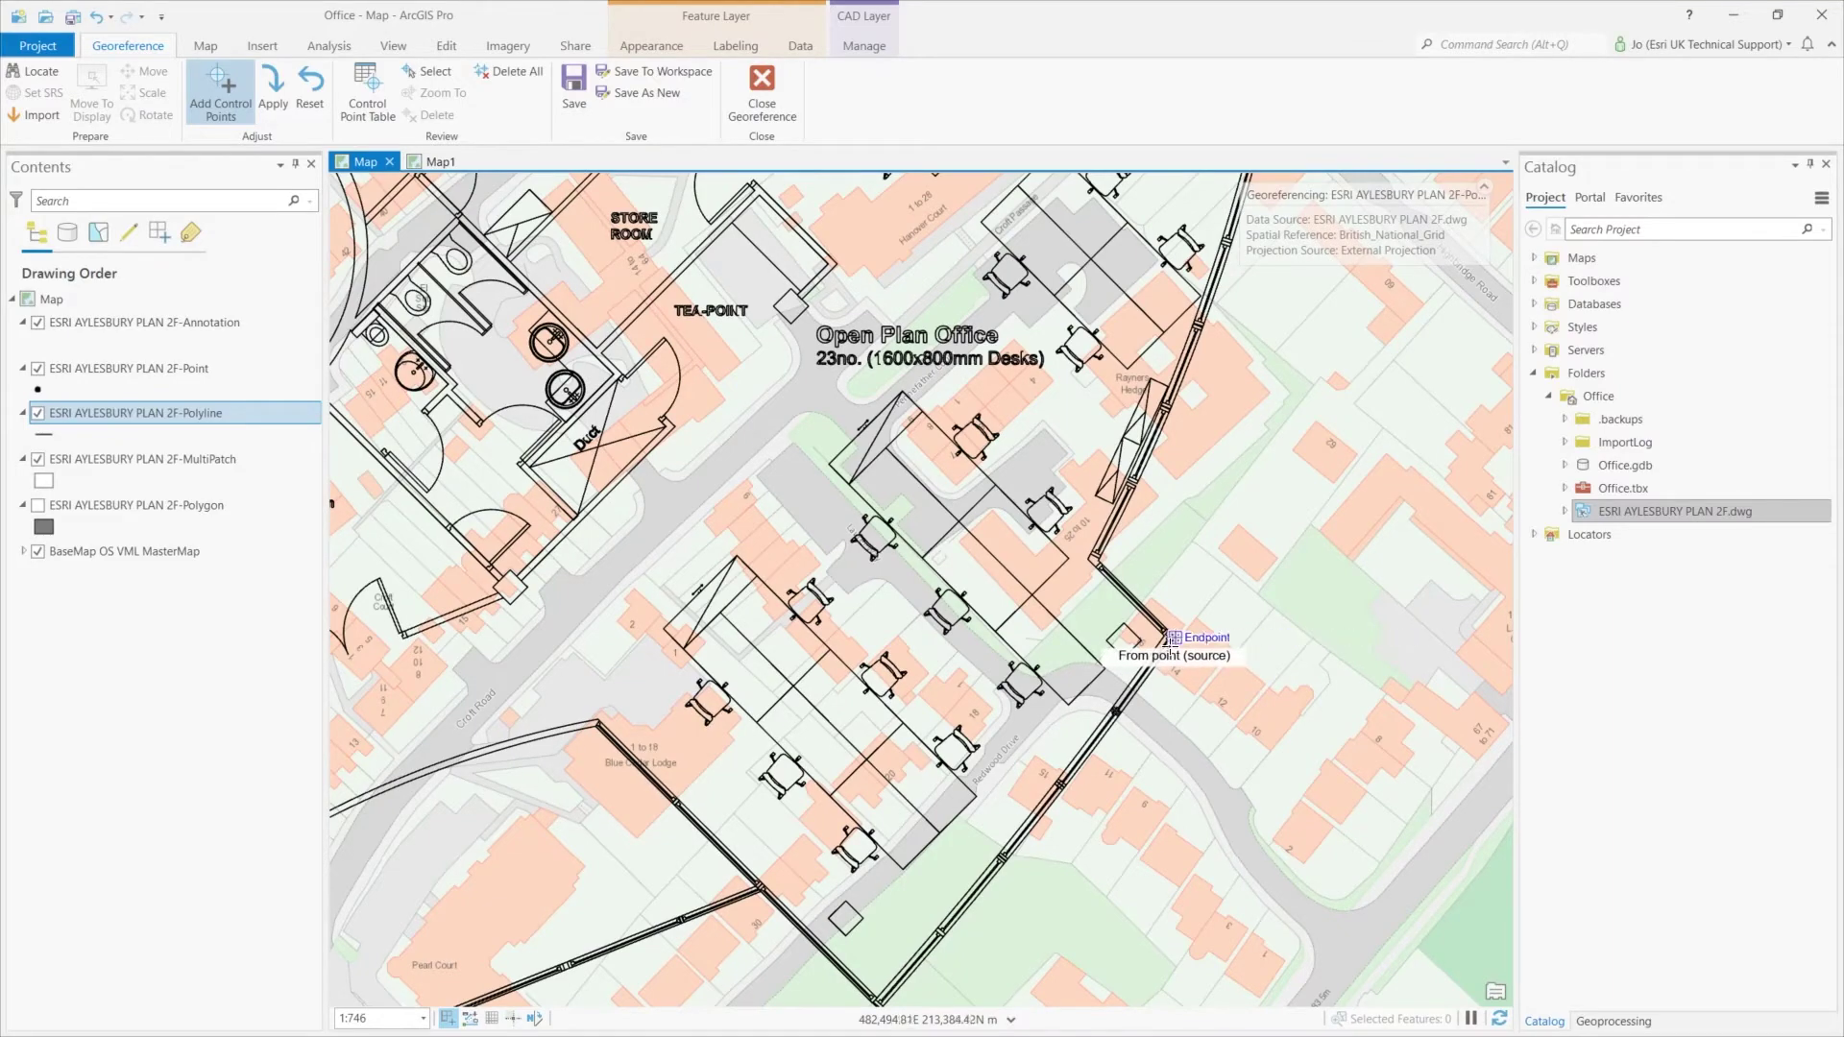
{"action": "scroll", "coordinate": [1041, 676], "scroll_direction": "down", "scroll_amount": 2}
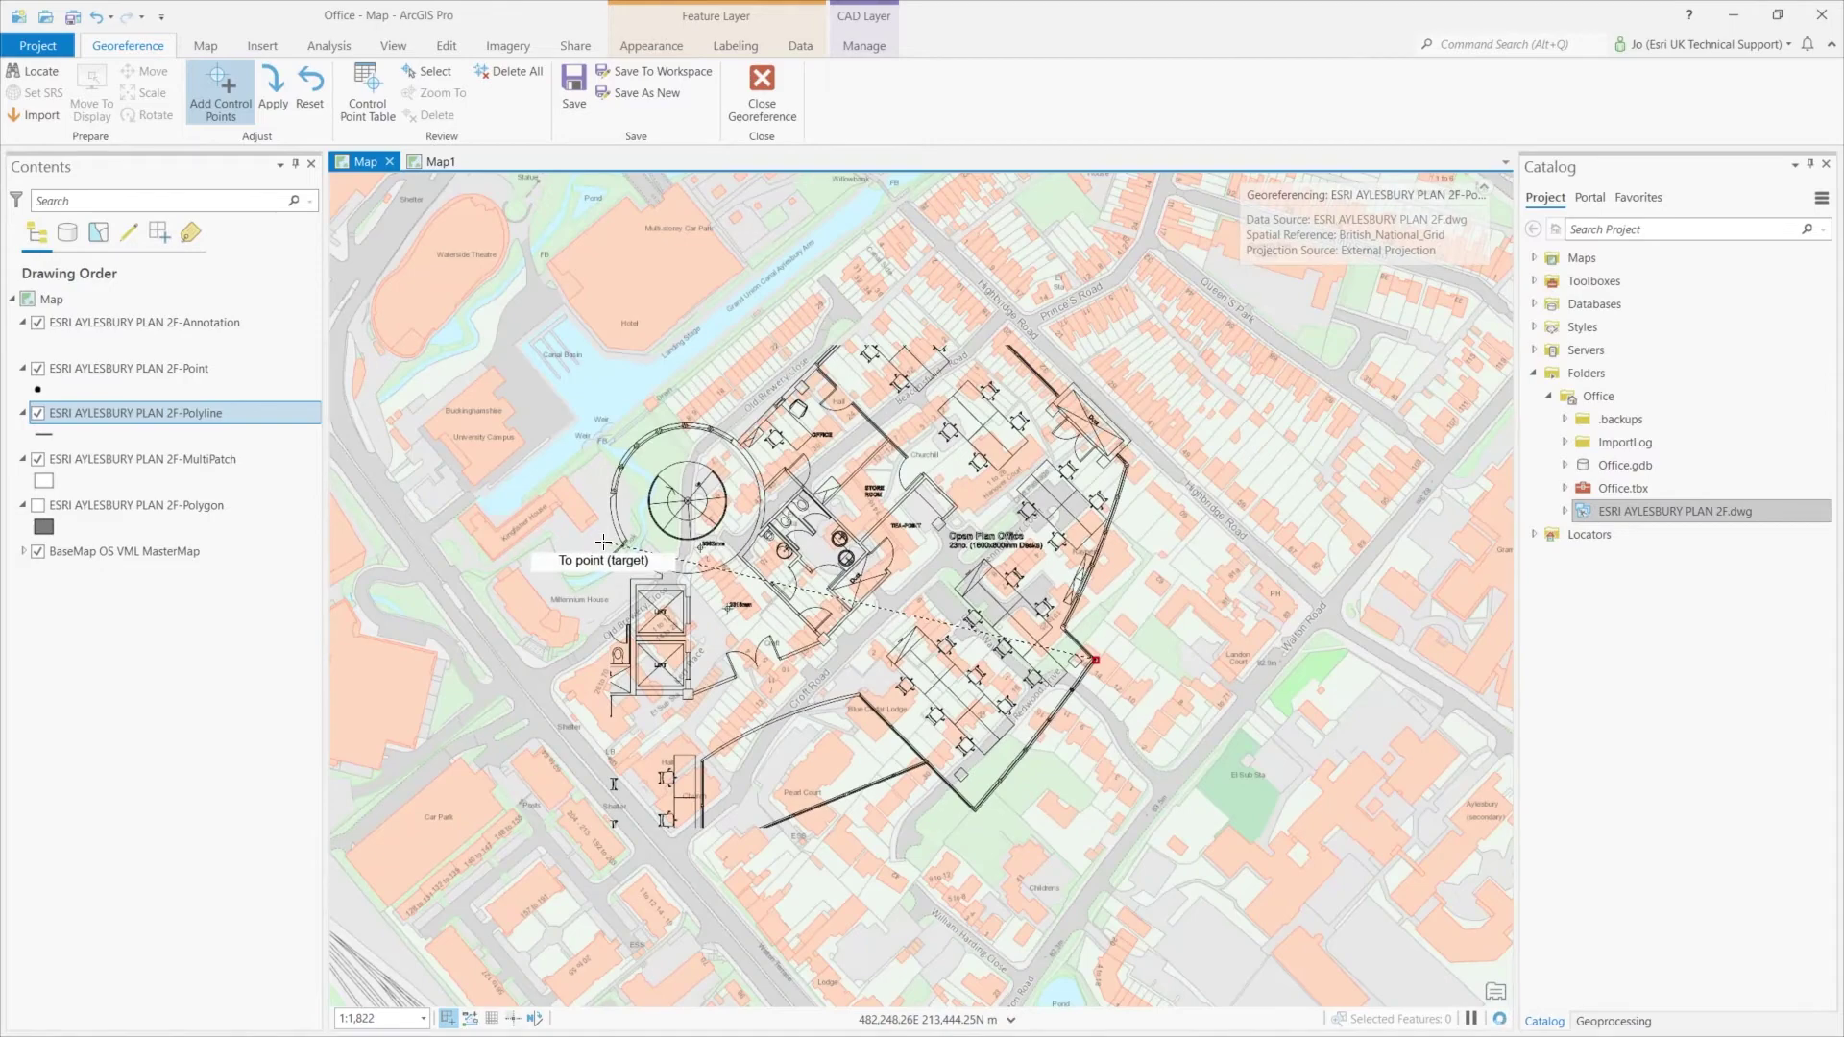
{"action": "scroll", "coordinate": [559, 653], "scroll_direction": "up", "scroll_amount": 2}
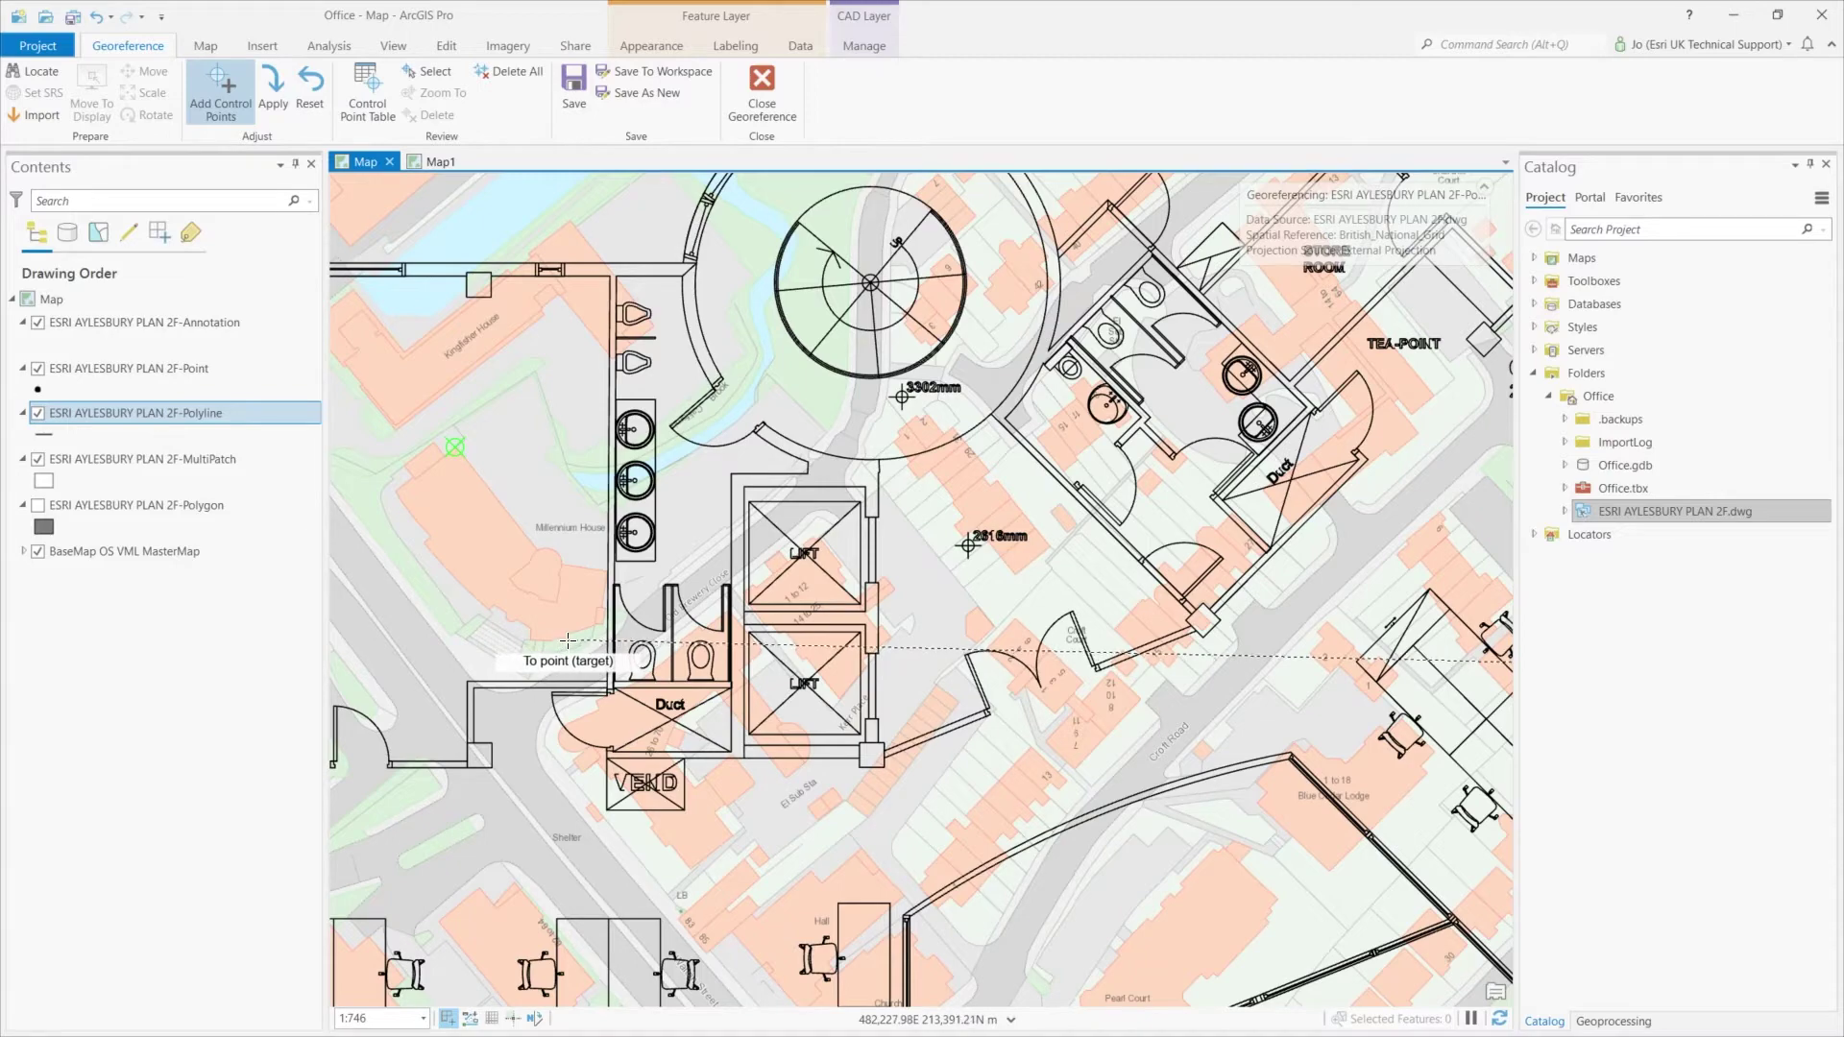
{"action": "left_click", "coordinate": [553, 643]}
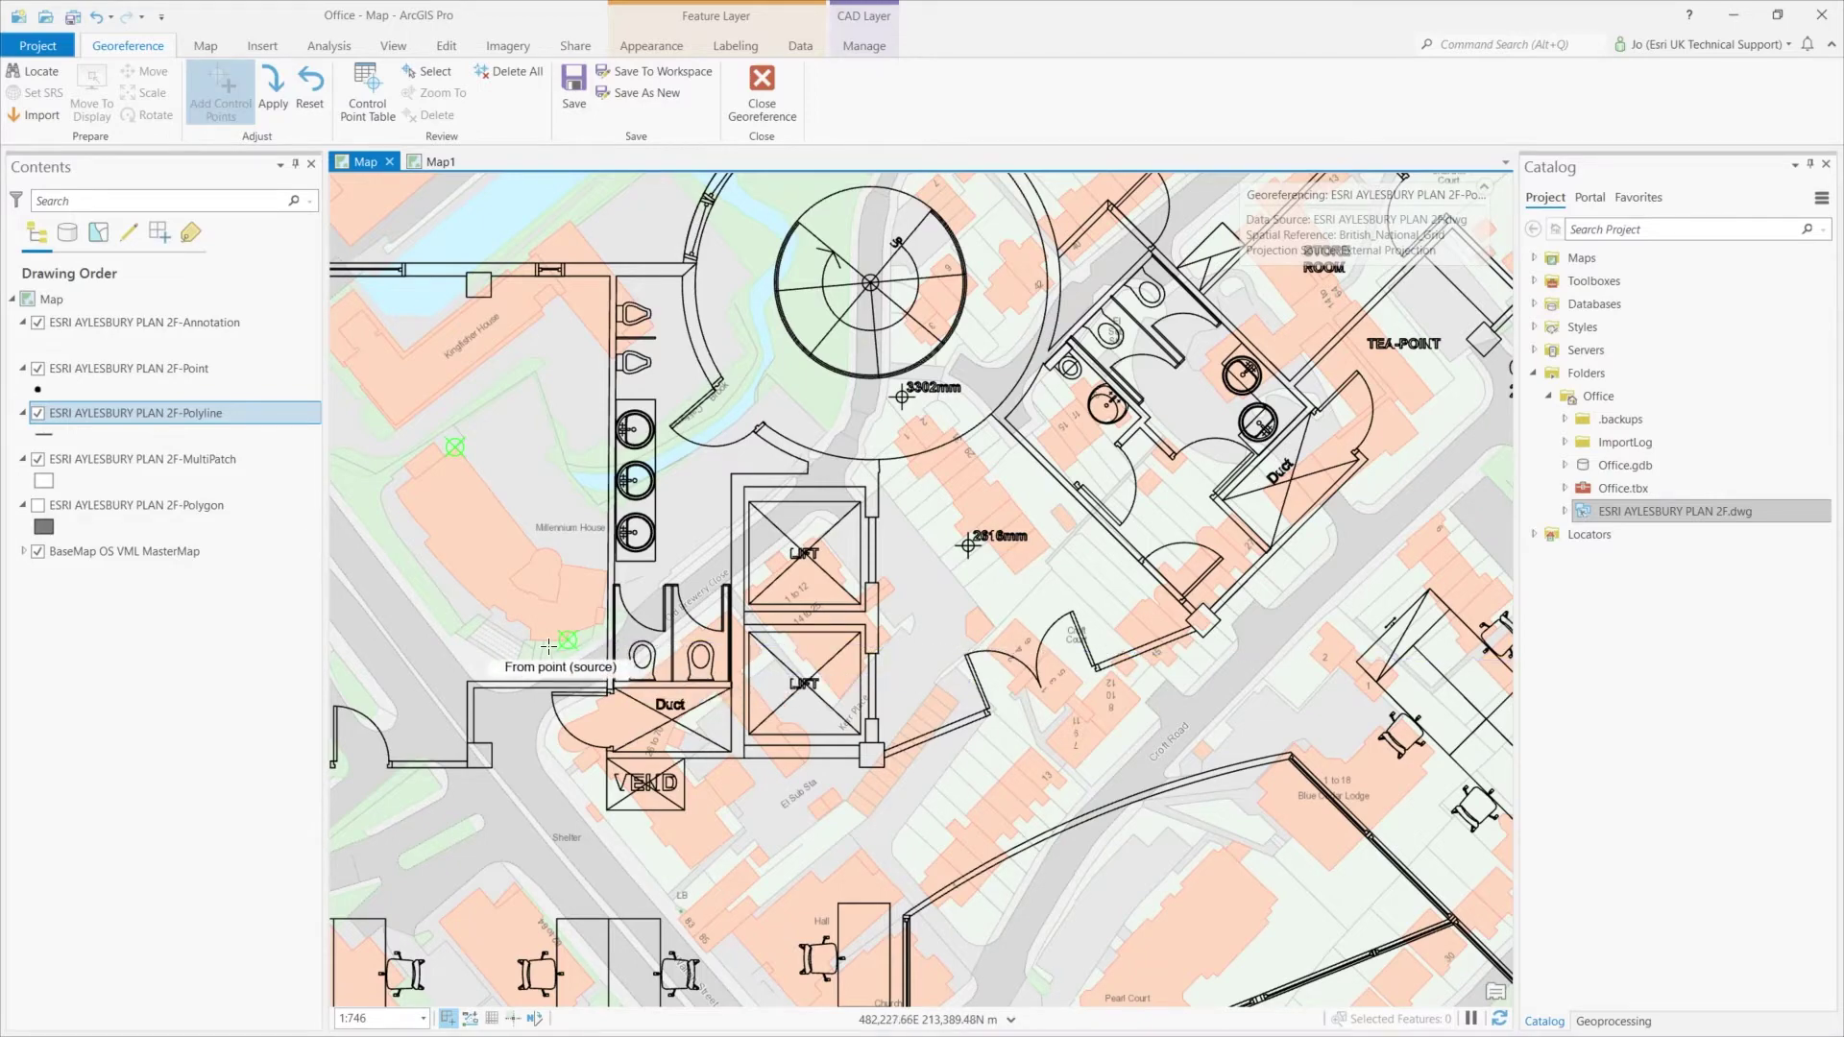
Show the whole floor plan with its control points and open the control point table for the Polyline layer.
{"action": "scroll", "coordinate": [549, 647], "scroll_direction": "down", "scroll_amount": 4}
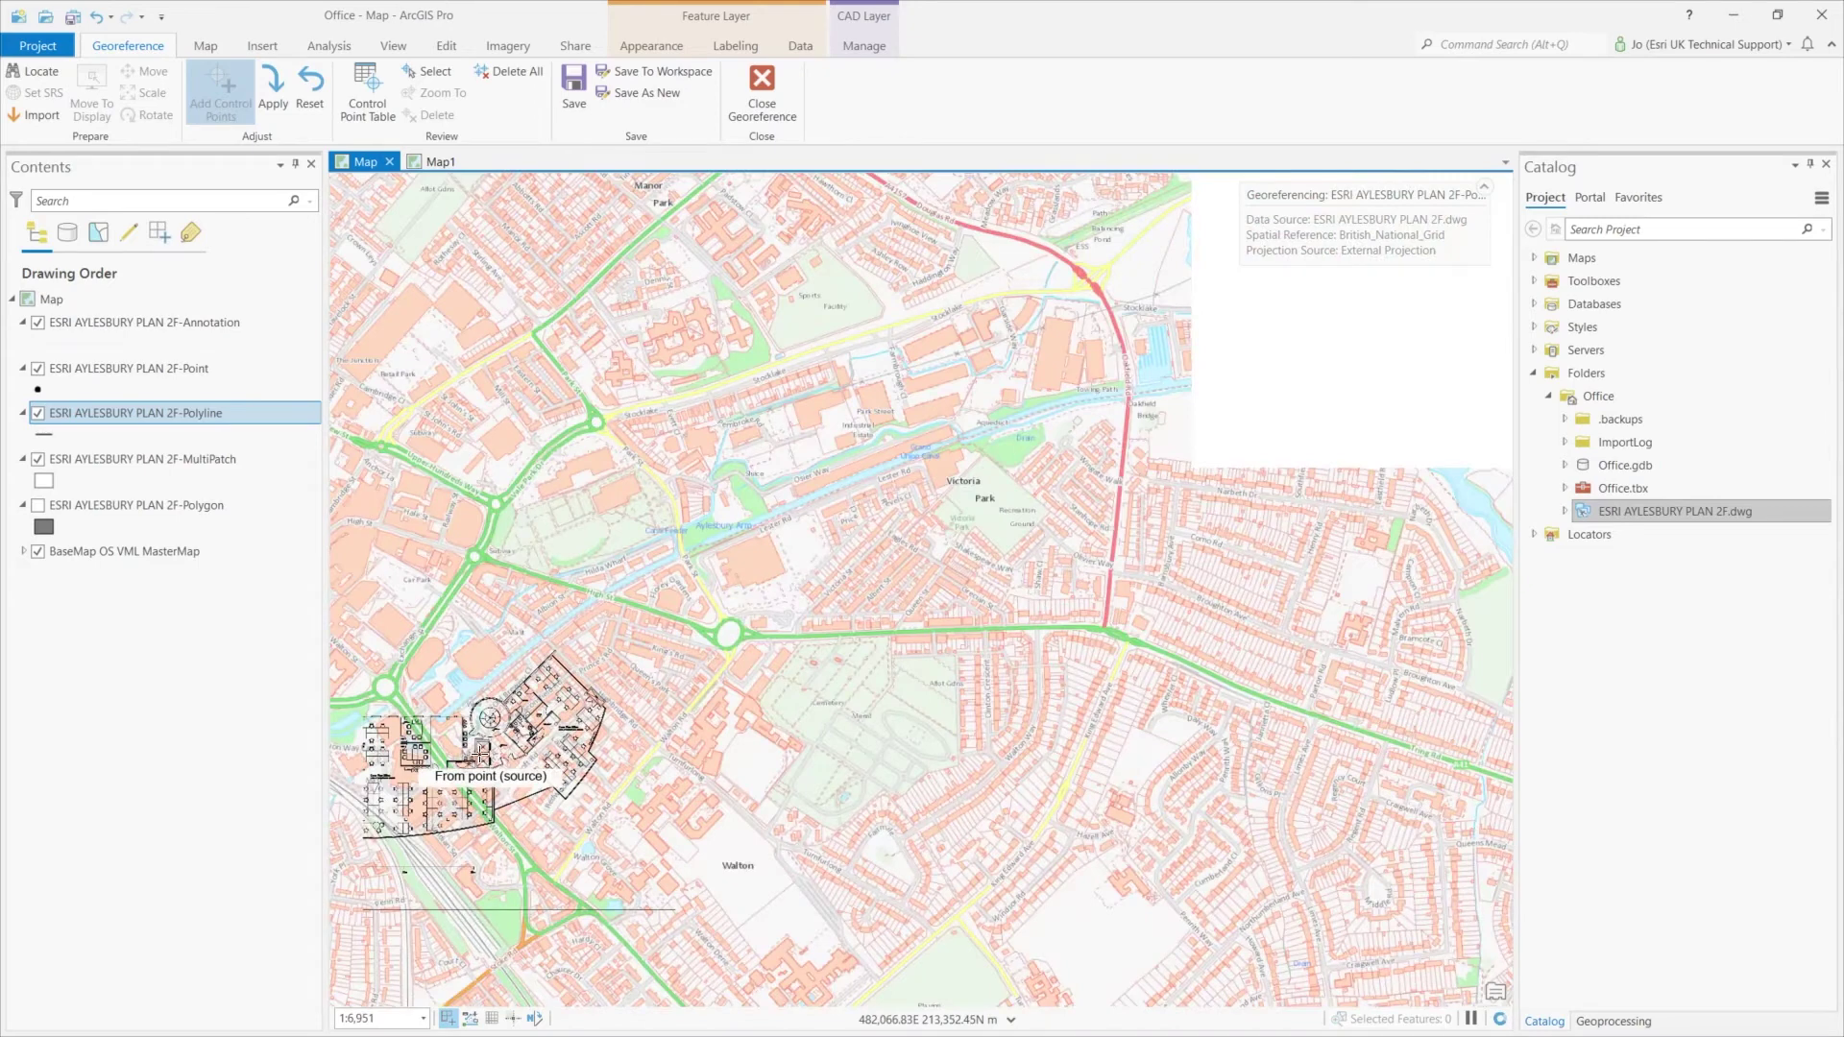
{"action": "left_click_drag", "start_coordinate": [480, 758], "coordinate": [778, 704]}
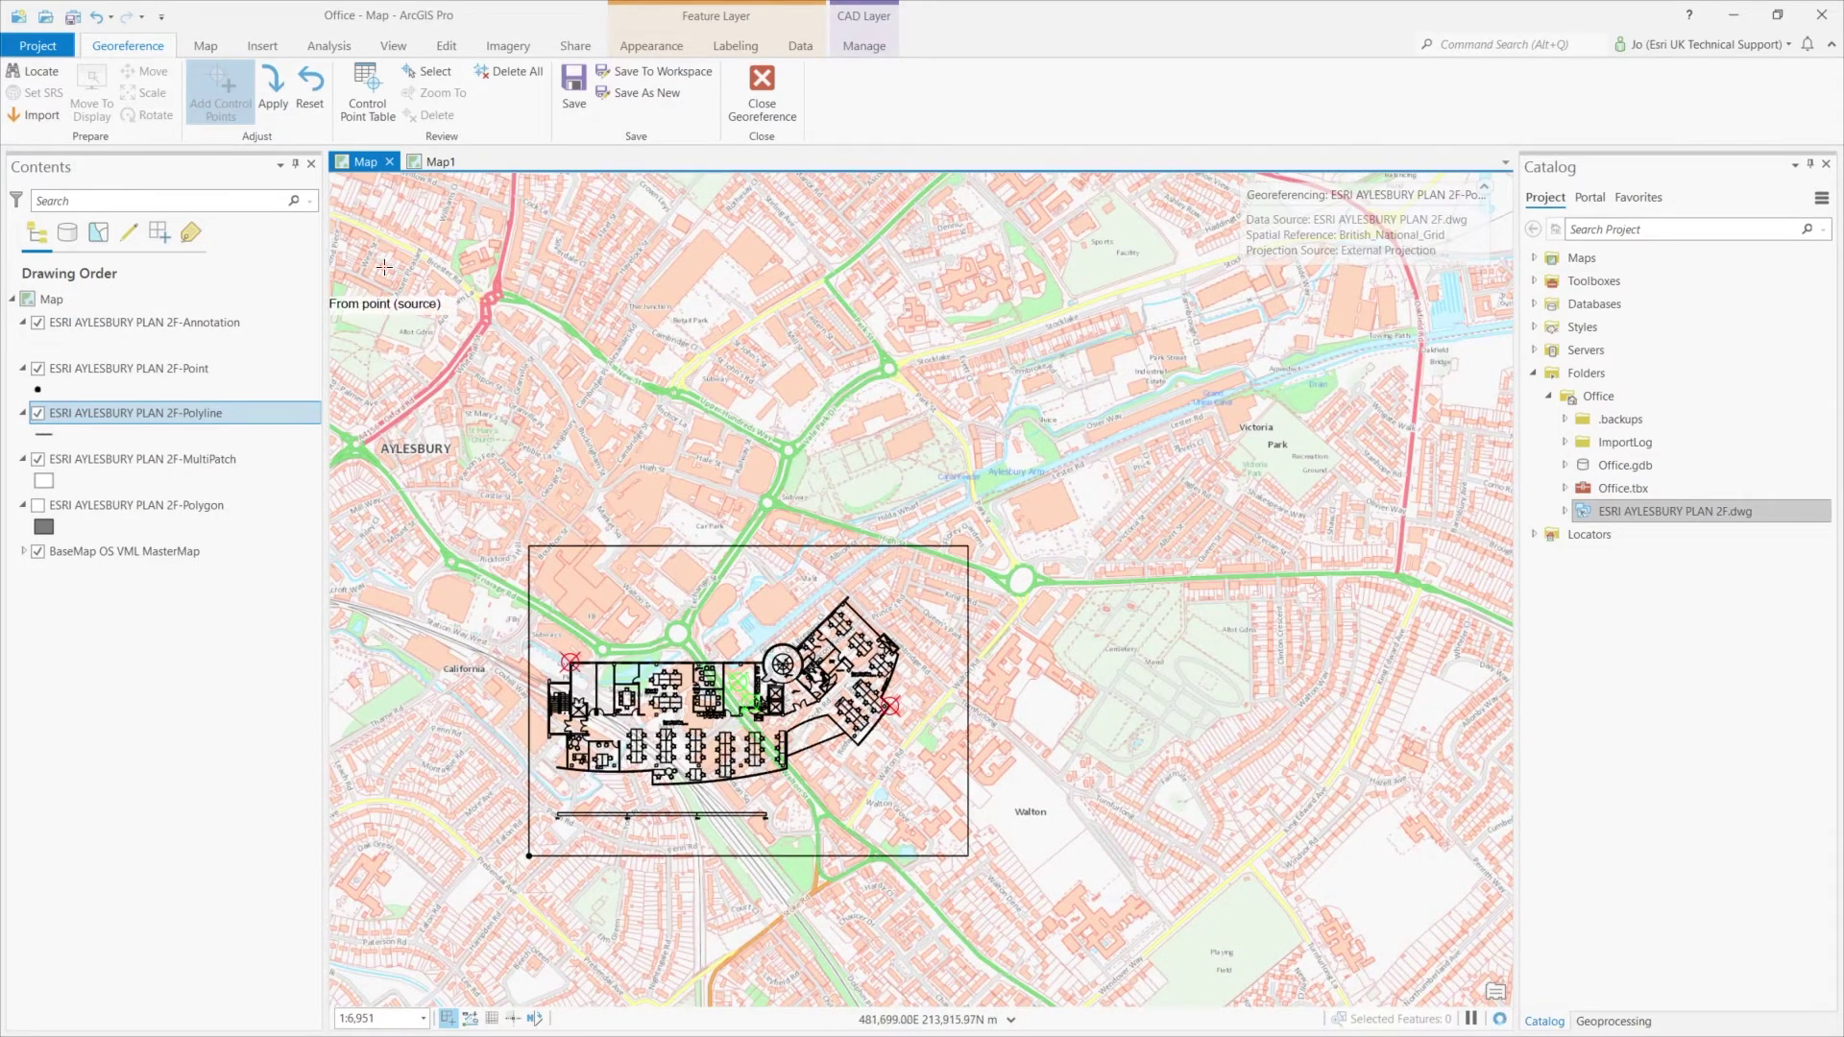
{"action": "left_click", "coordinate": [368, 102]}
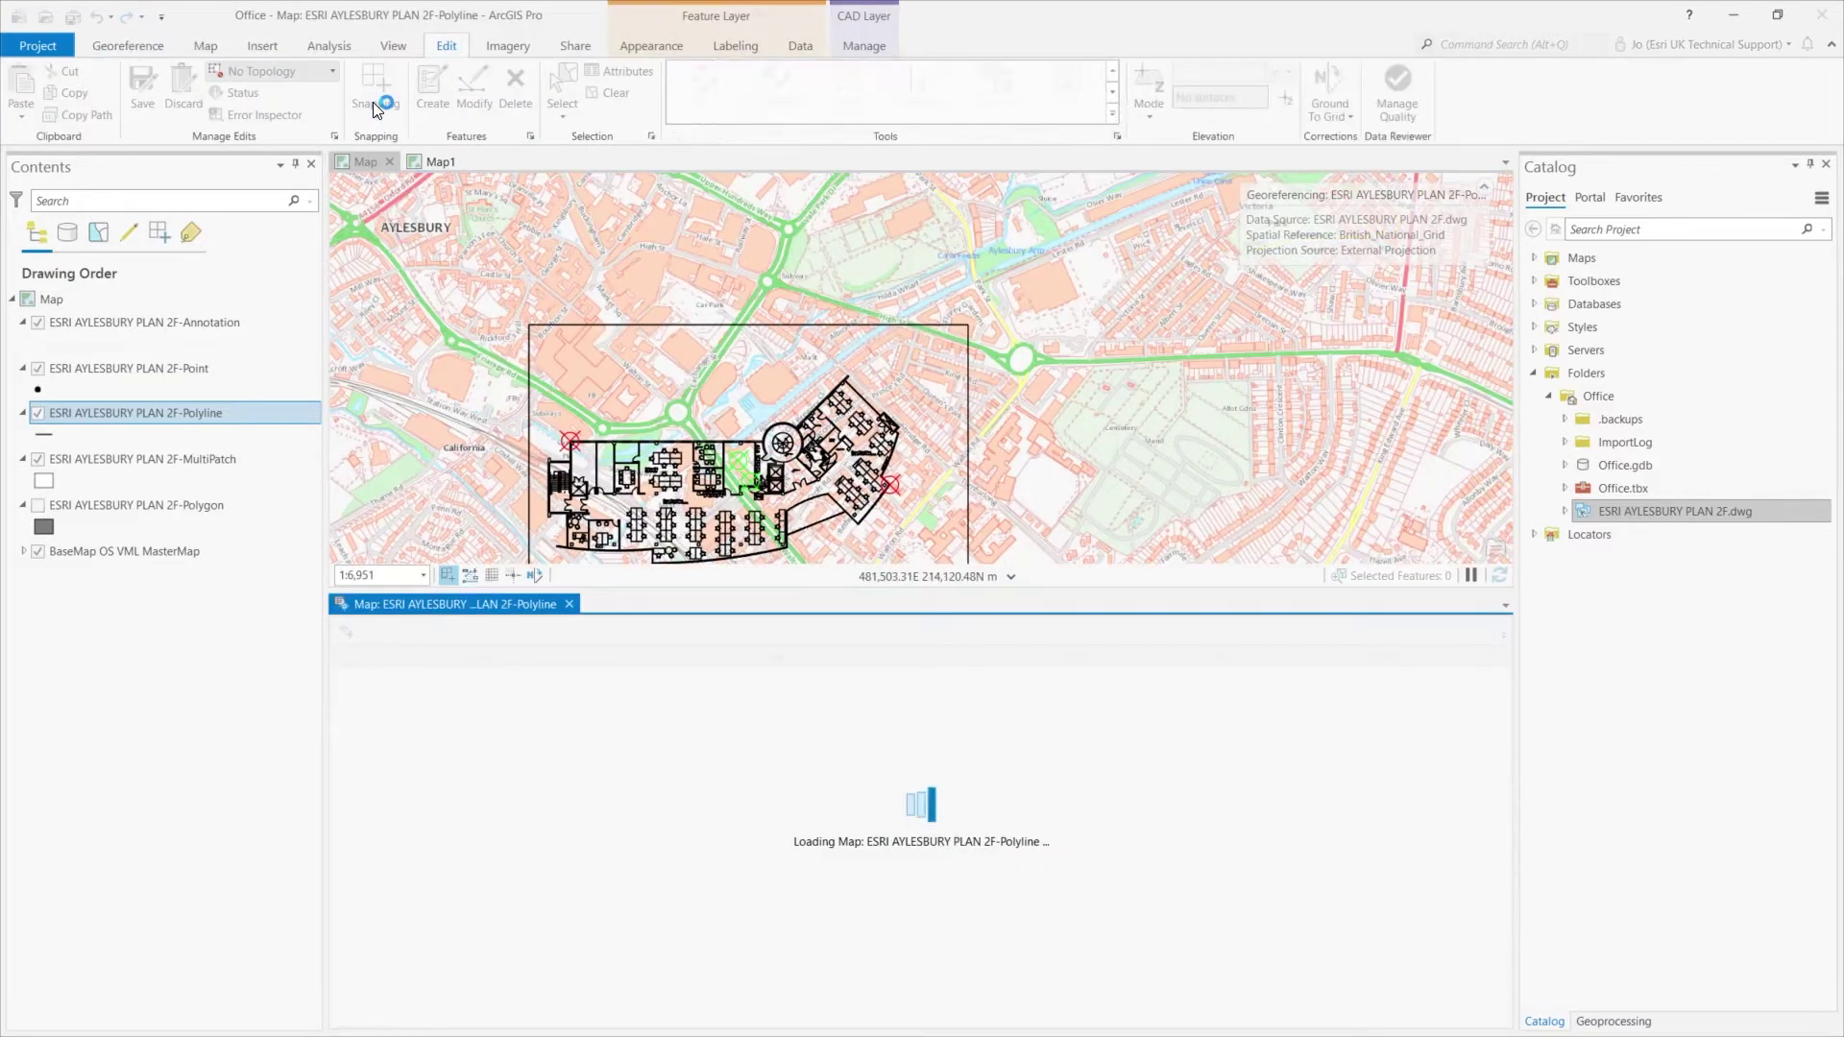
Review both links and their residuals in the control point table, and close the table.
{"action": "left_click", "coordinate": [408, 682]}
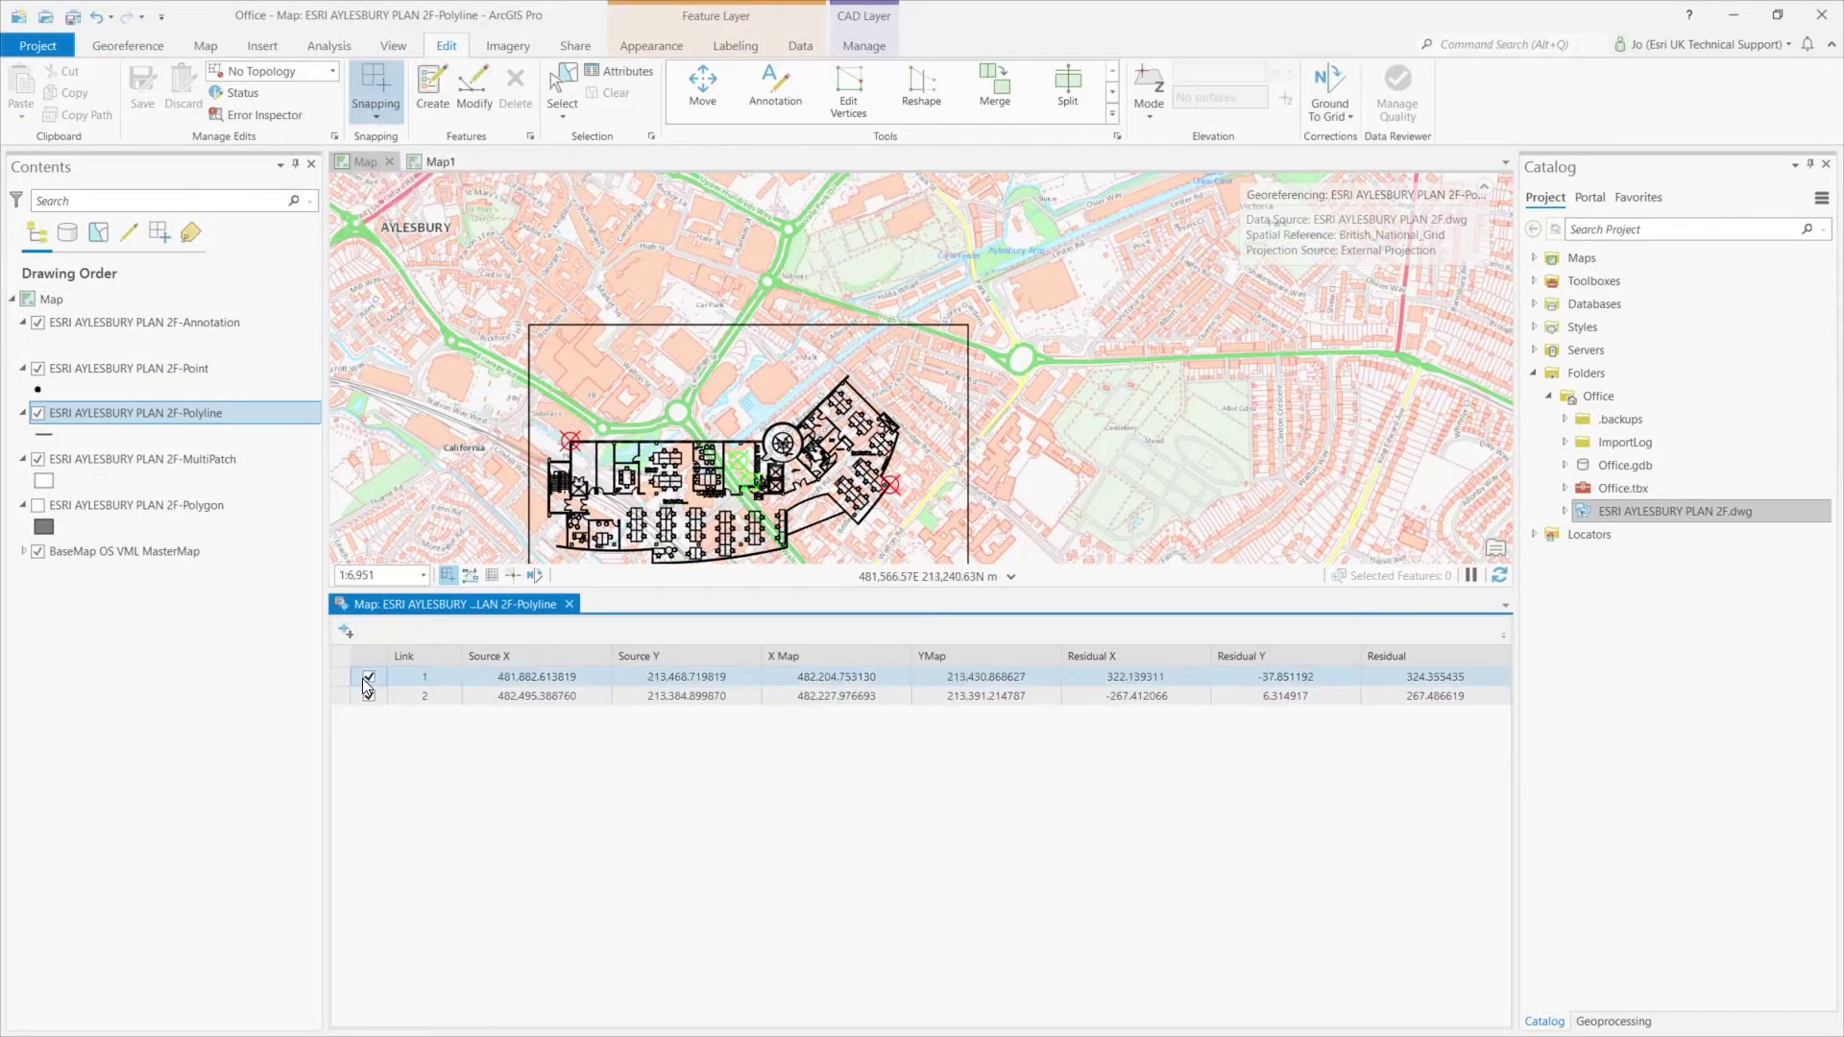
{"action": "left_click", "coordinate": [366, 697]}
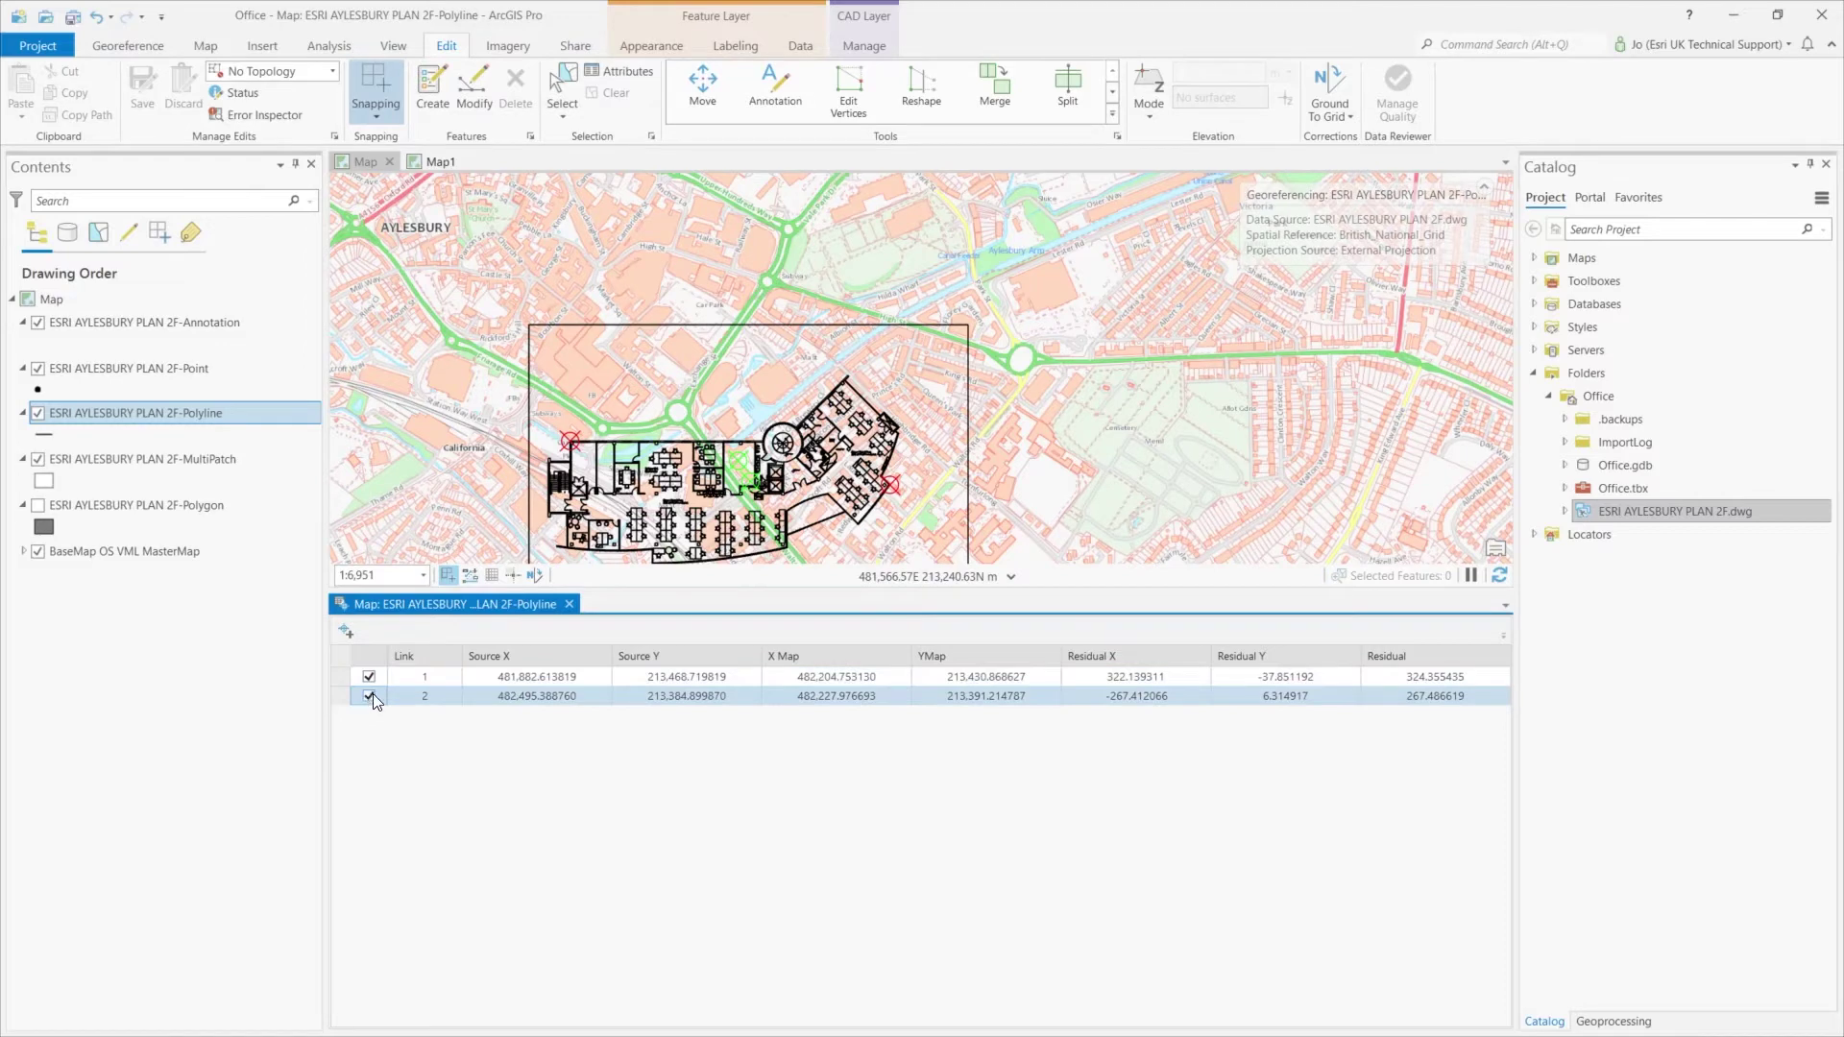
{"action": "left_click", "coordinate": [126, 45]}
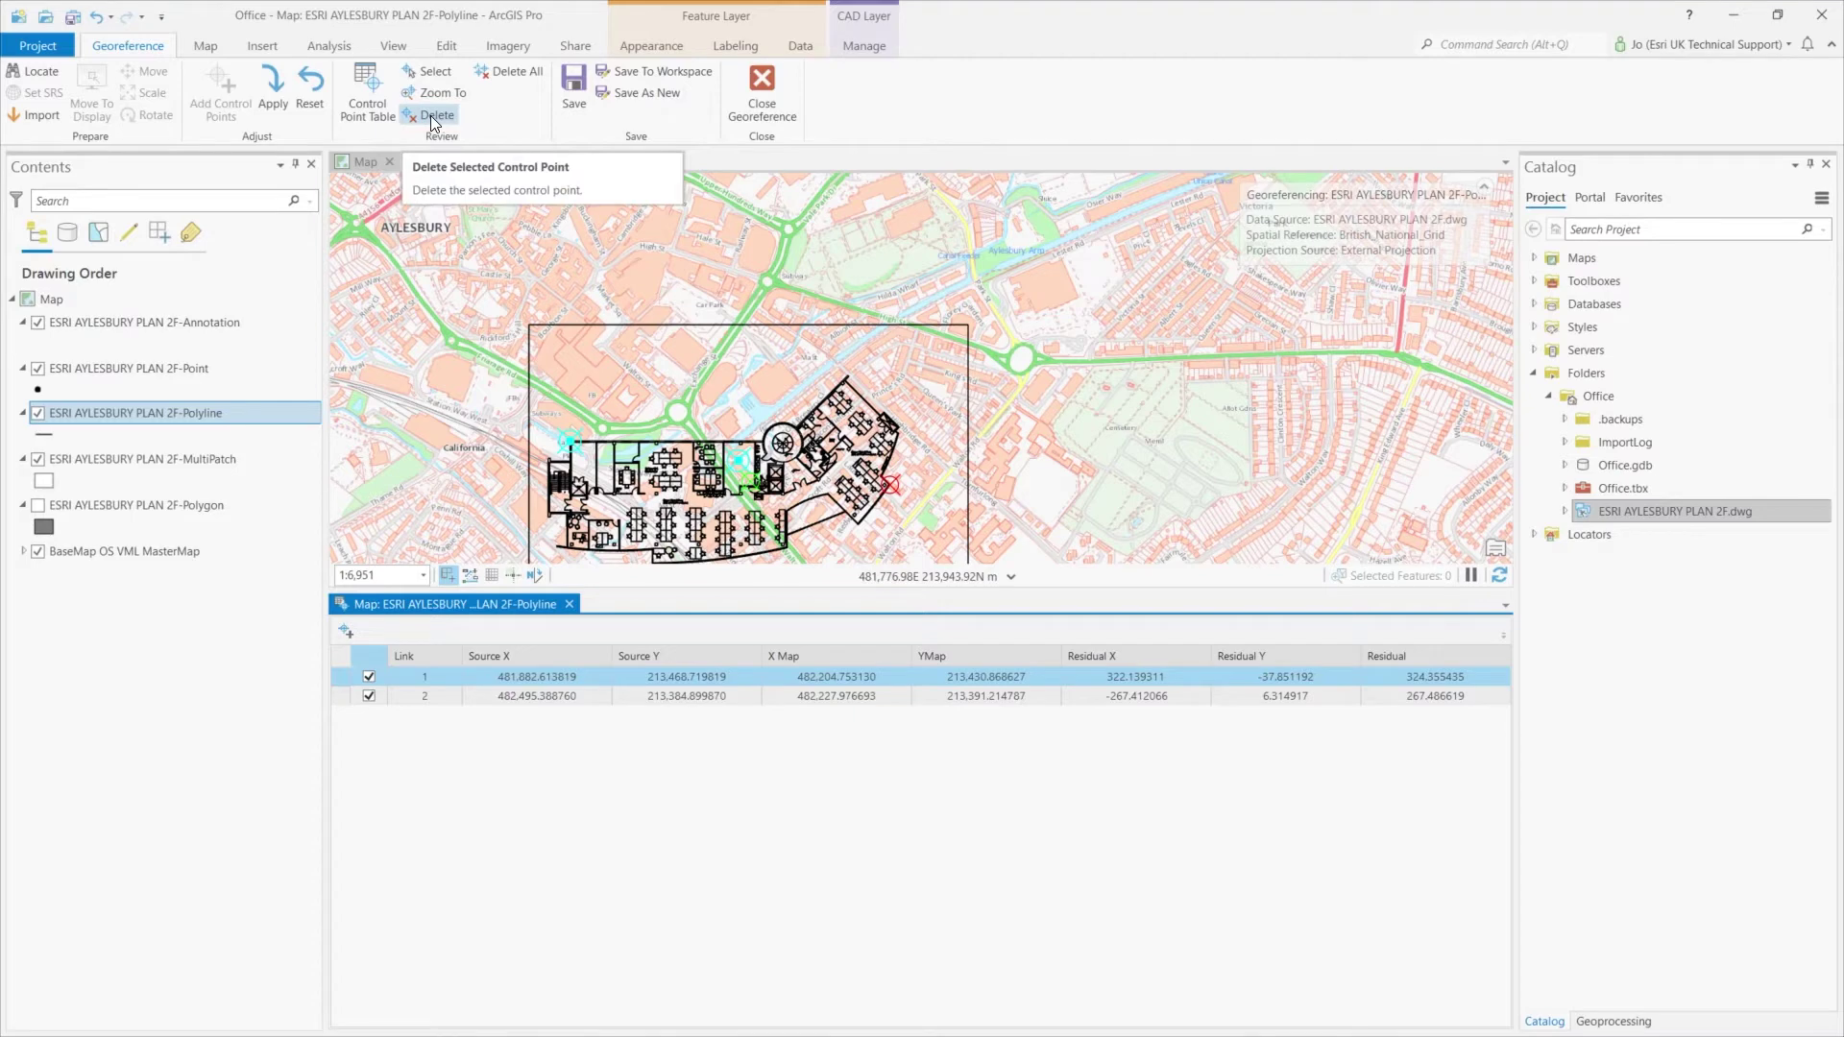
{"action": "left_click", "coordinate": [569, 604]}
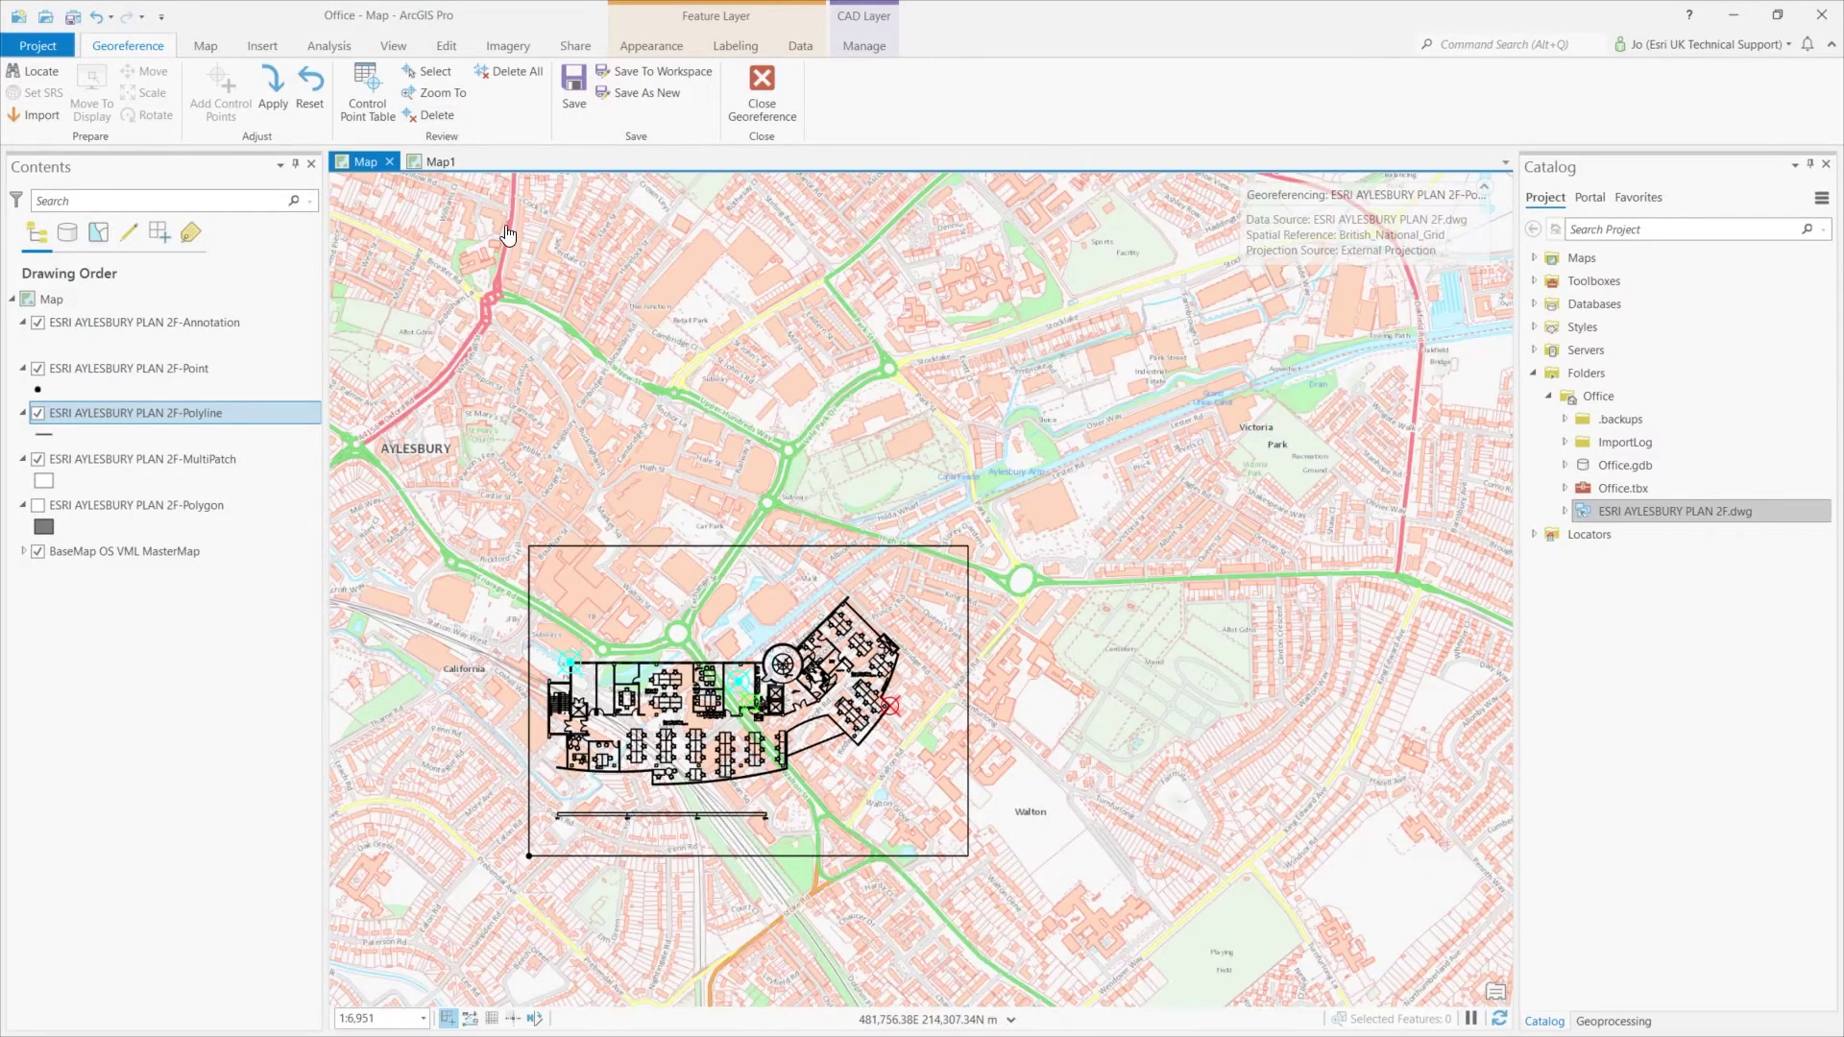
Apply the control point adjustment to the CAD drawing, save it and finish georeferencing.
{"action": "left_click", "coordinate": [274, 96]}
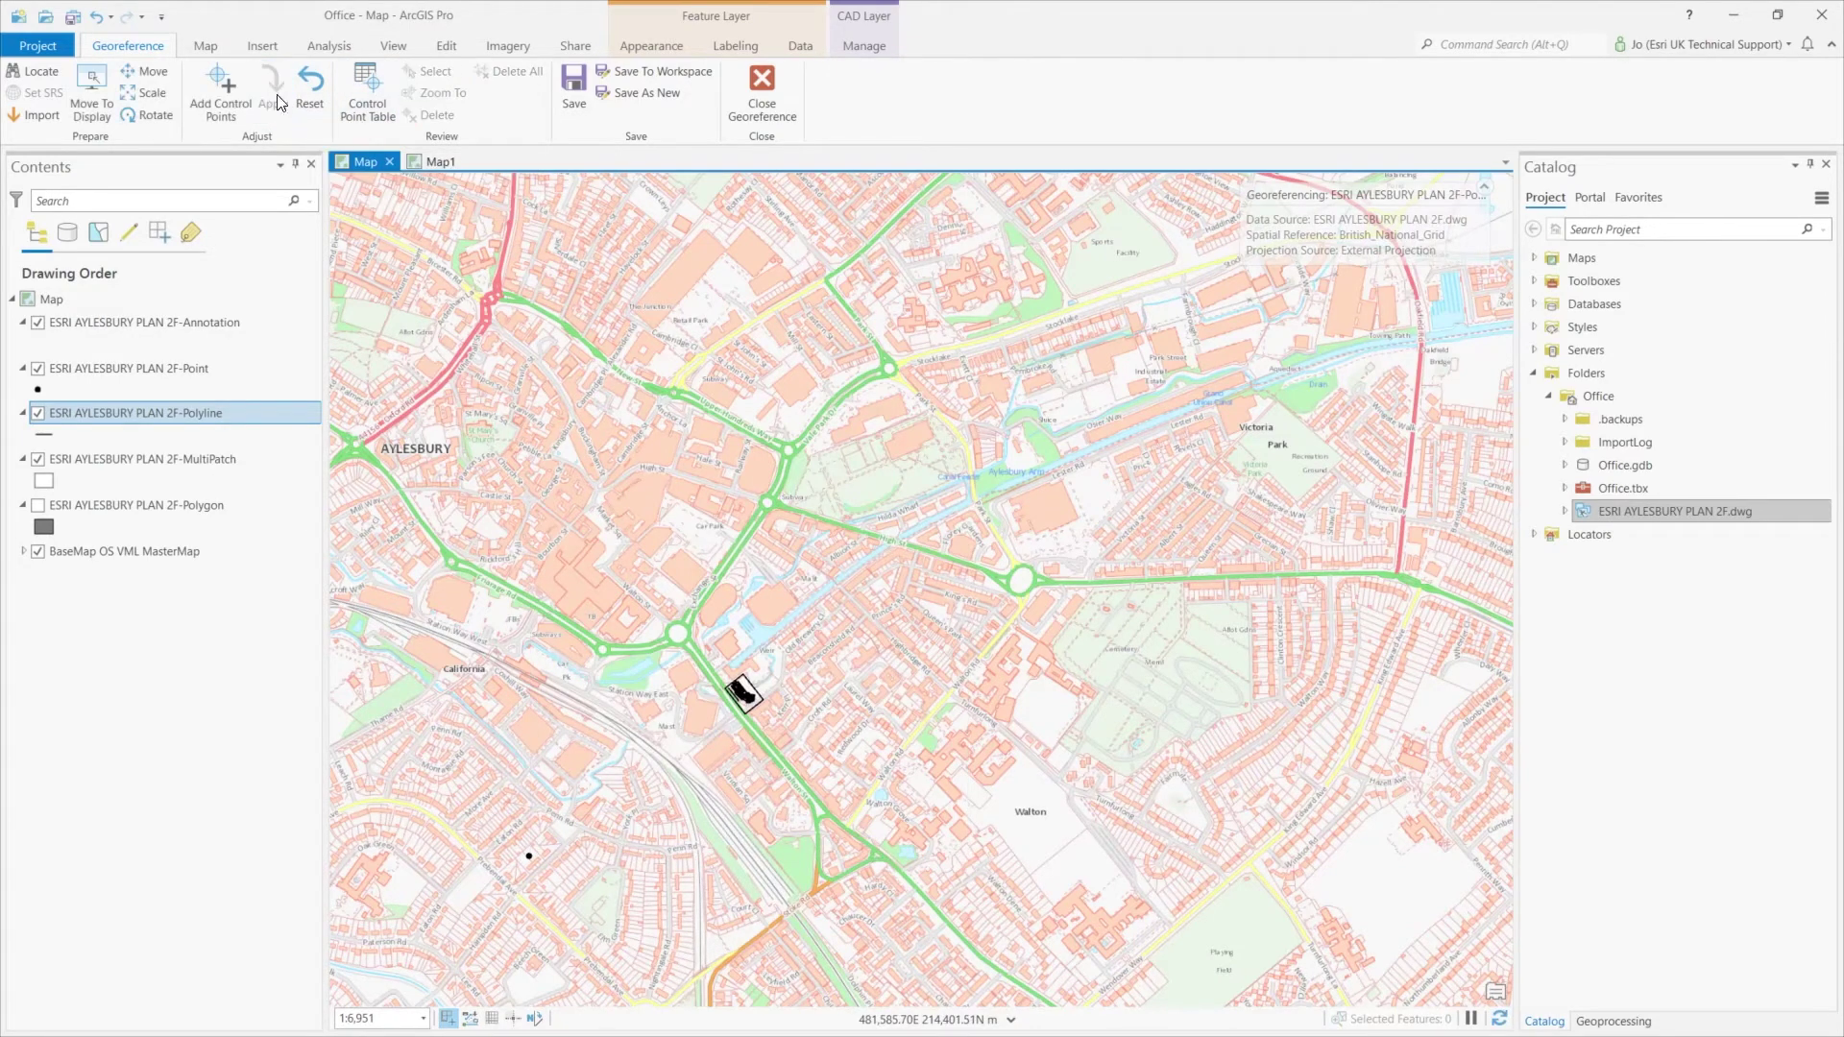
{"action": "scroll", "coordinate": [729, 693], "scroll_direction": "up", "scroll_amount": 6}
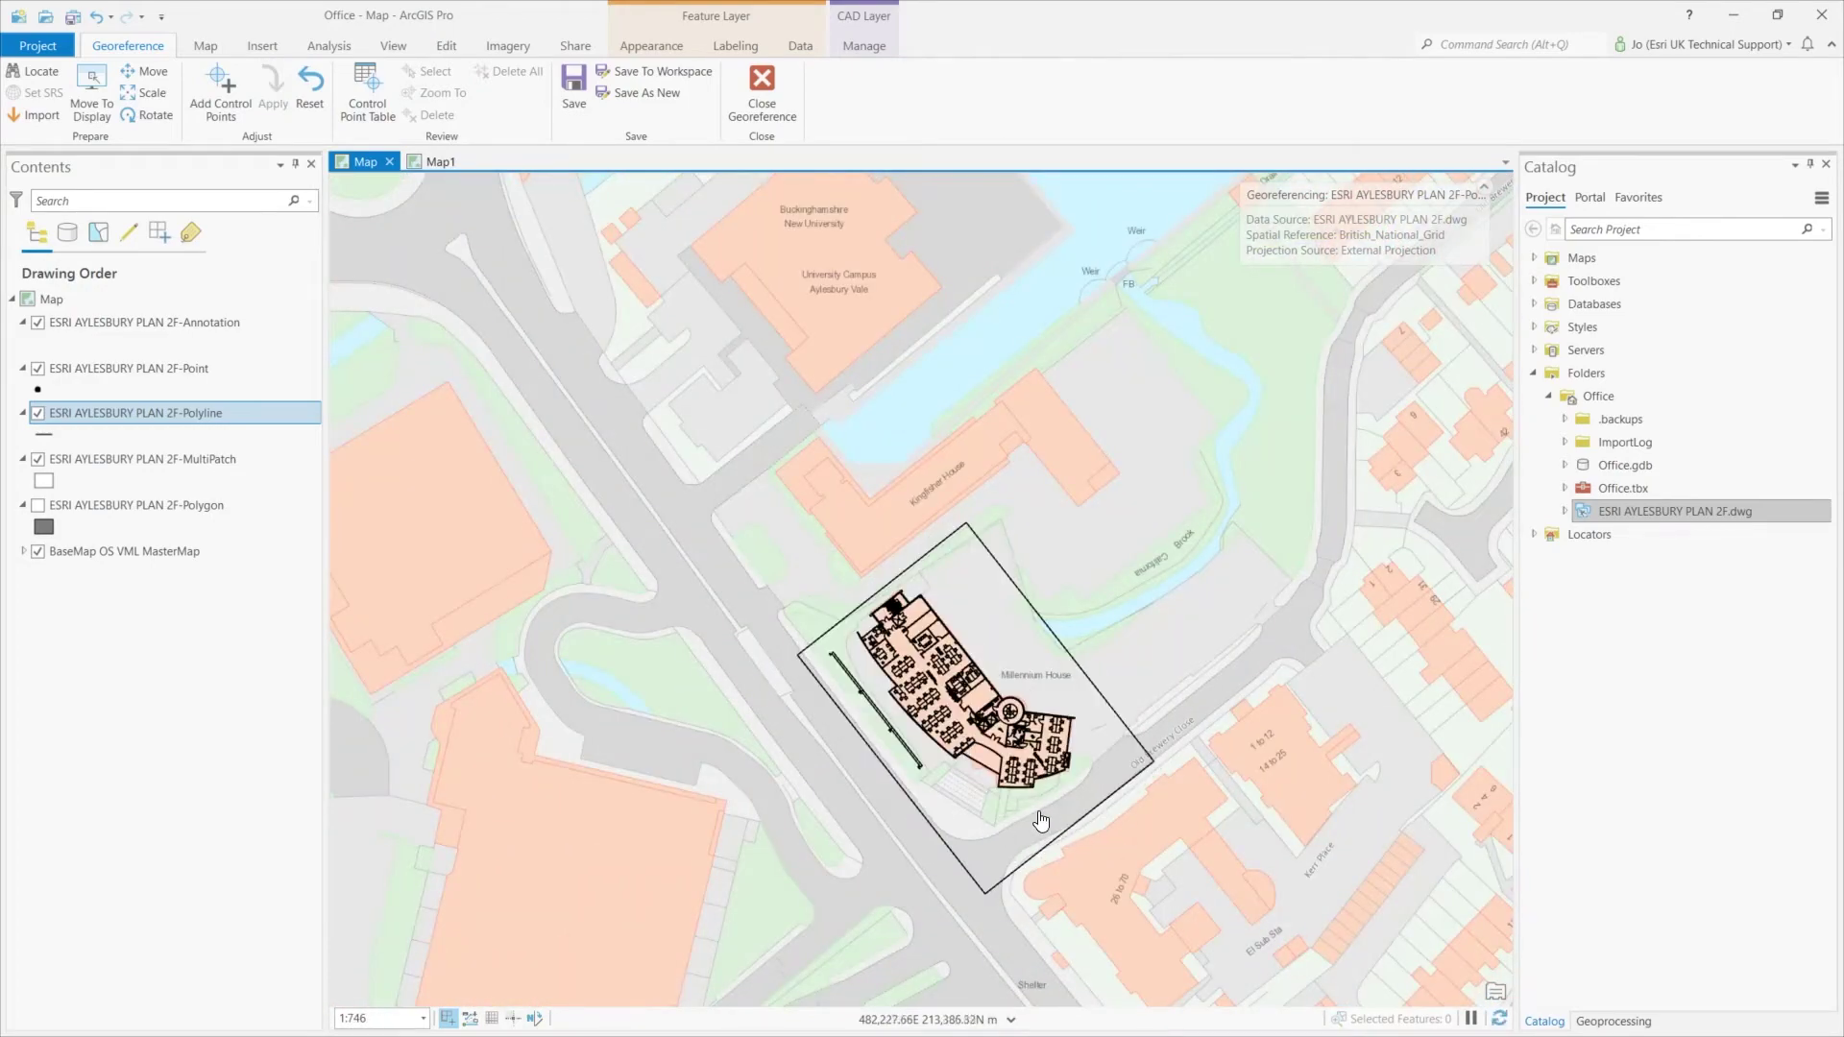
{"action": "left_click", "coordinate": [573, 87]}
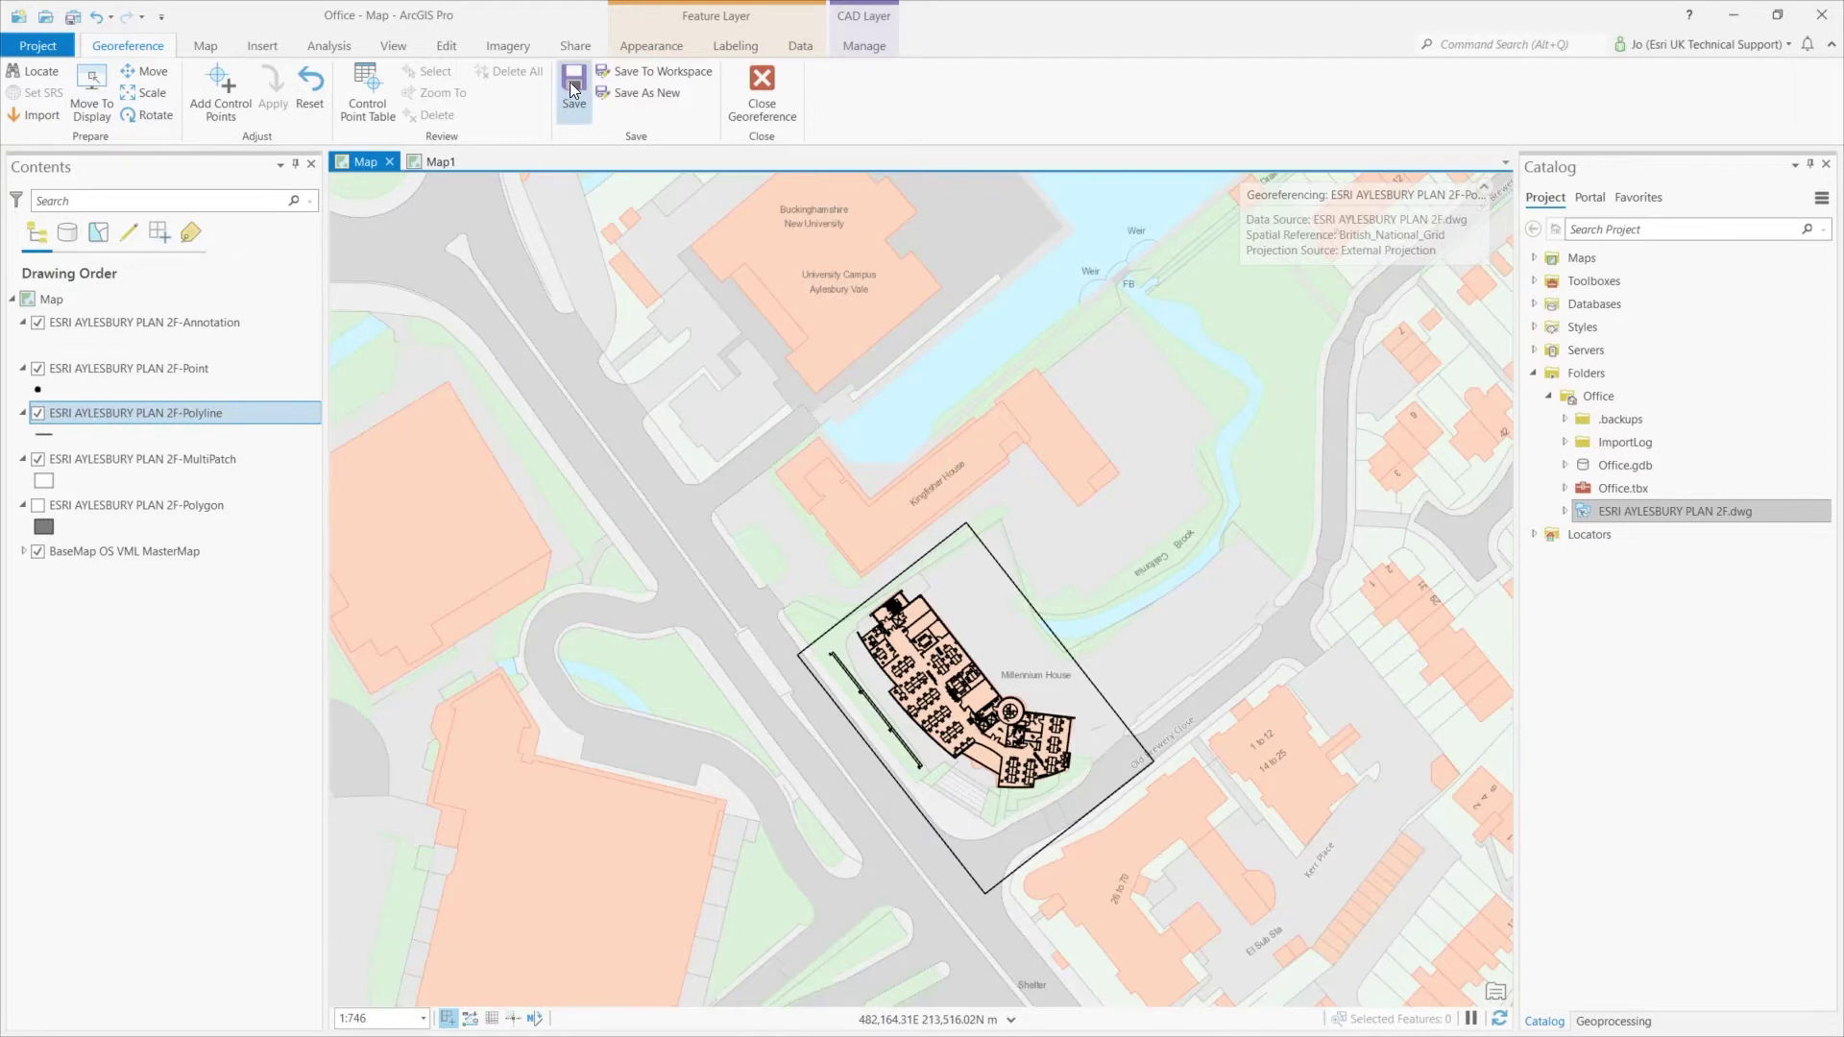
{"action": "left_click", "coordinate": [763, 85]}
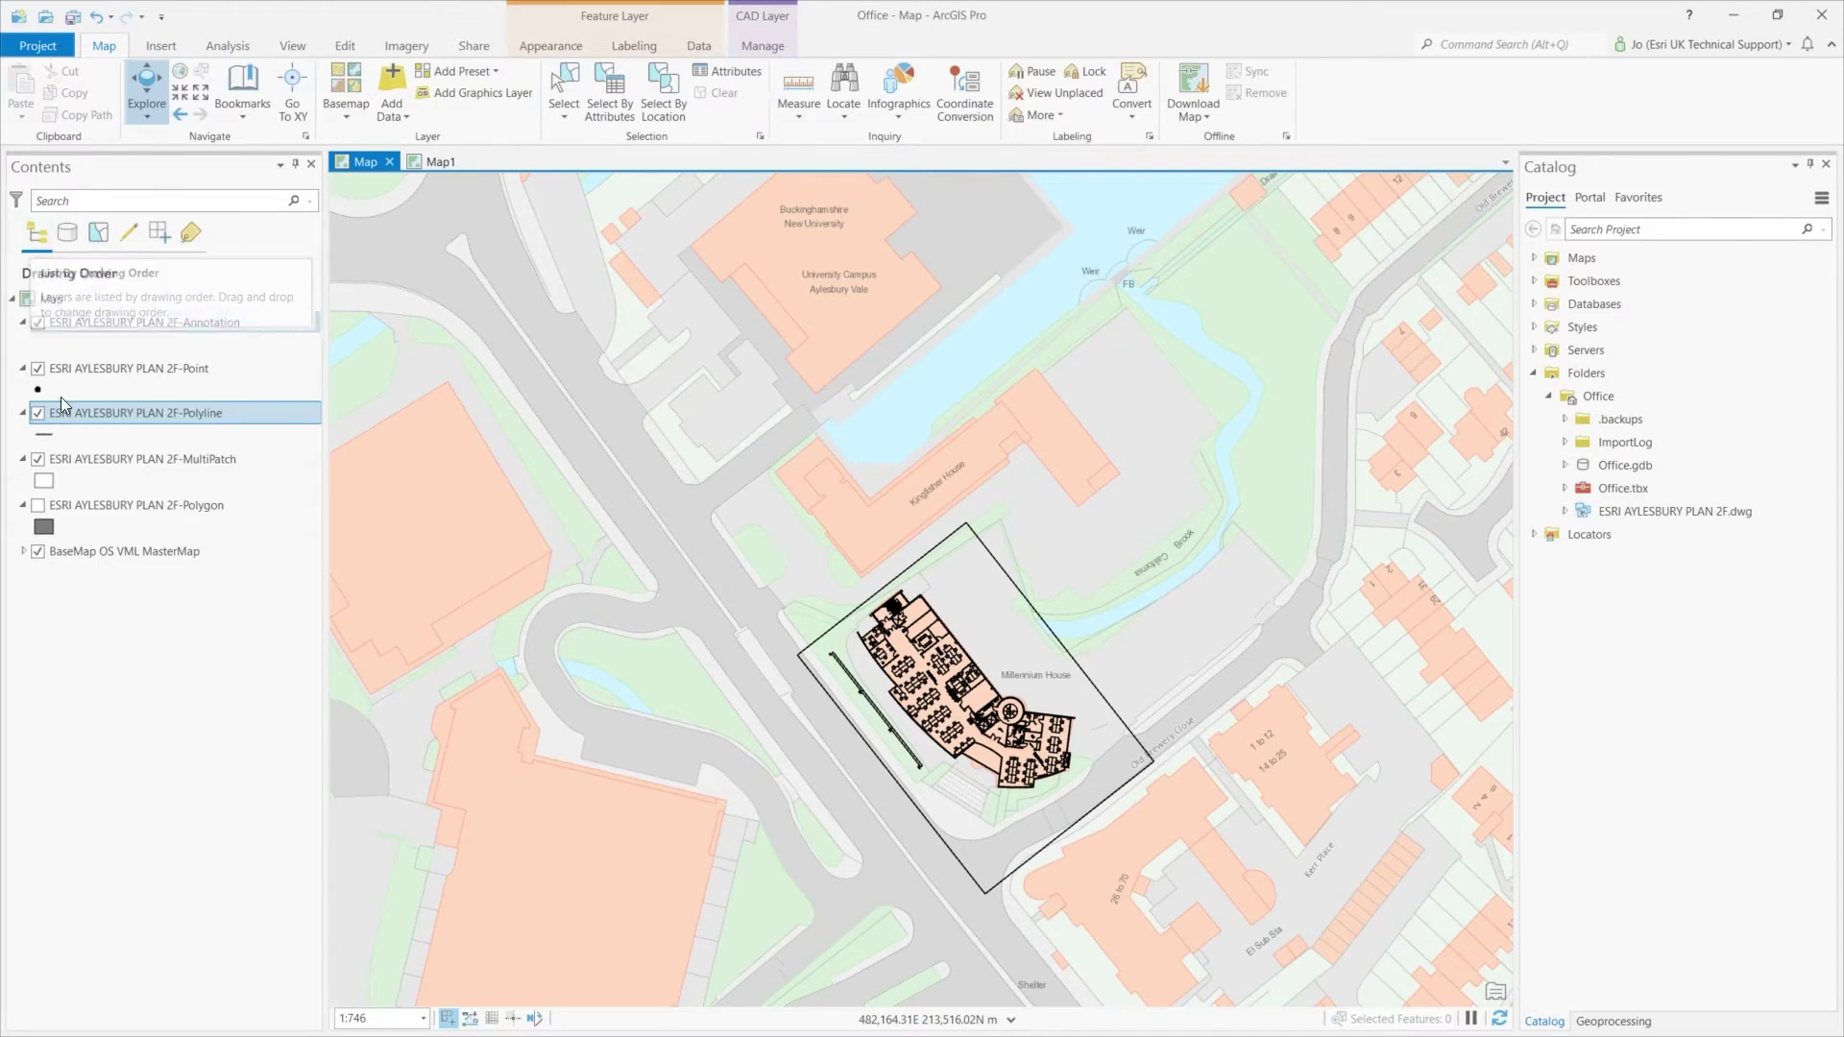
Turn off the OS VML MasterMap basemap and turn on the Polygon layer for a close view of the office plan.
{"action": "left_click", "coordinate": [36, 553]}
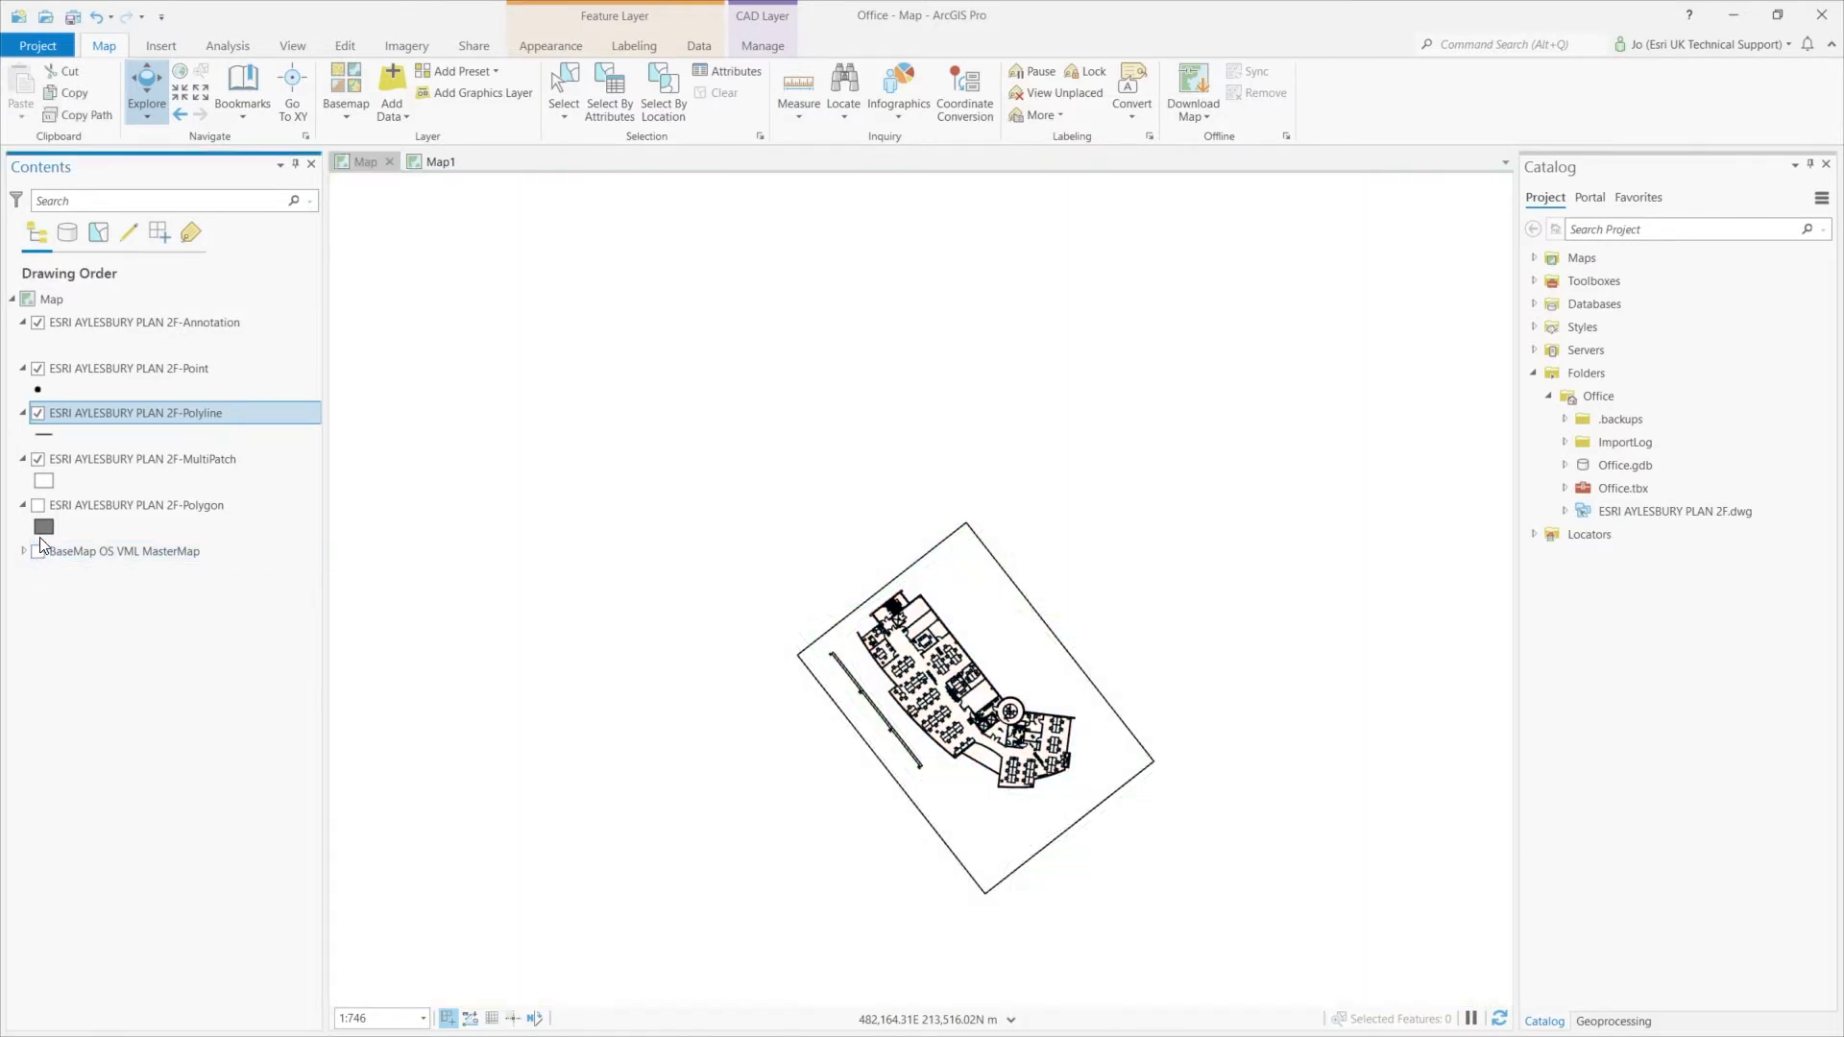
{"action": "left_click", "coordinate": [36, 505]}
{"action": "scroll", "coordinate": [862, 637], "scroll_direction": "up", "scroll_amount": 4}
{"action": "left_click_drag", "start_coordinate": [1169, 843], "coordinate": [845, 538]}
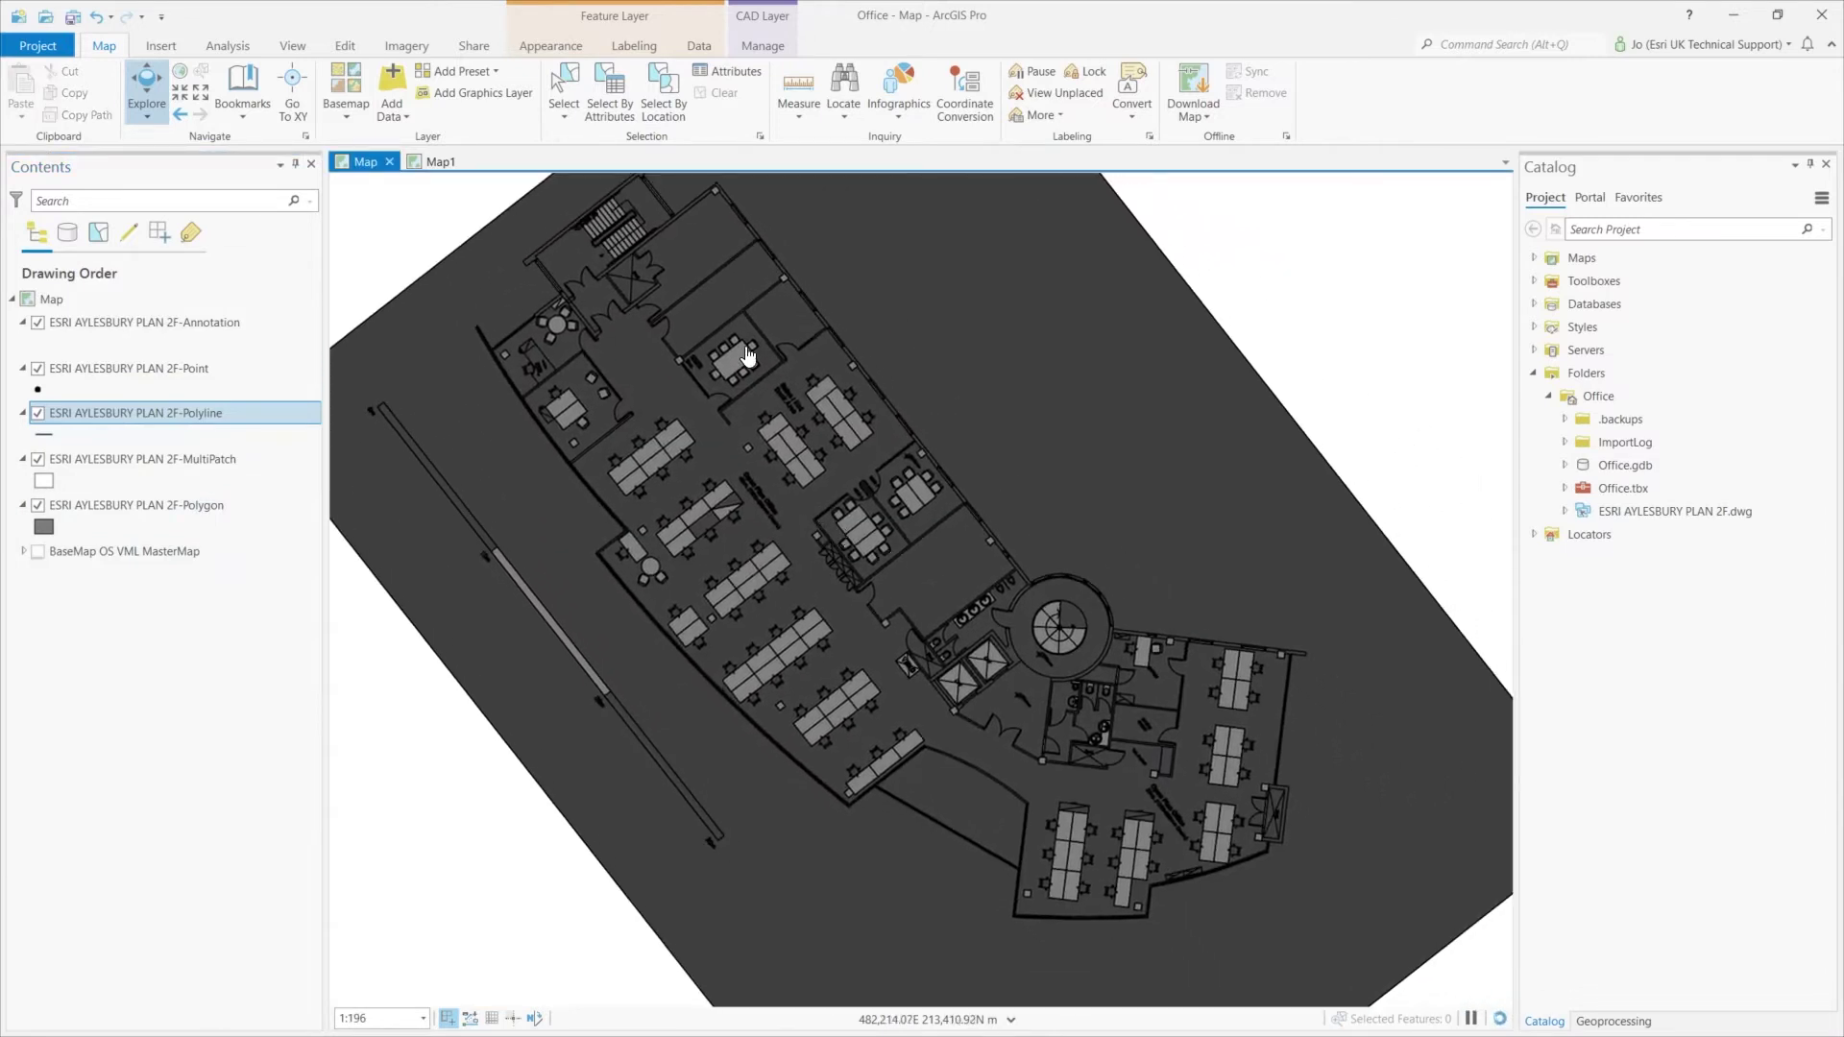
Check how CAD features are grouped by selecting the plan's background polygon and, with the Polygon layer off, the scale bar lines.
{"action": "left_click", "coordinate": [563, 84]}
{"action": "left_click", "coordinate": [1139, 420]}
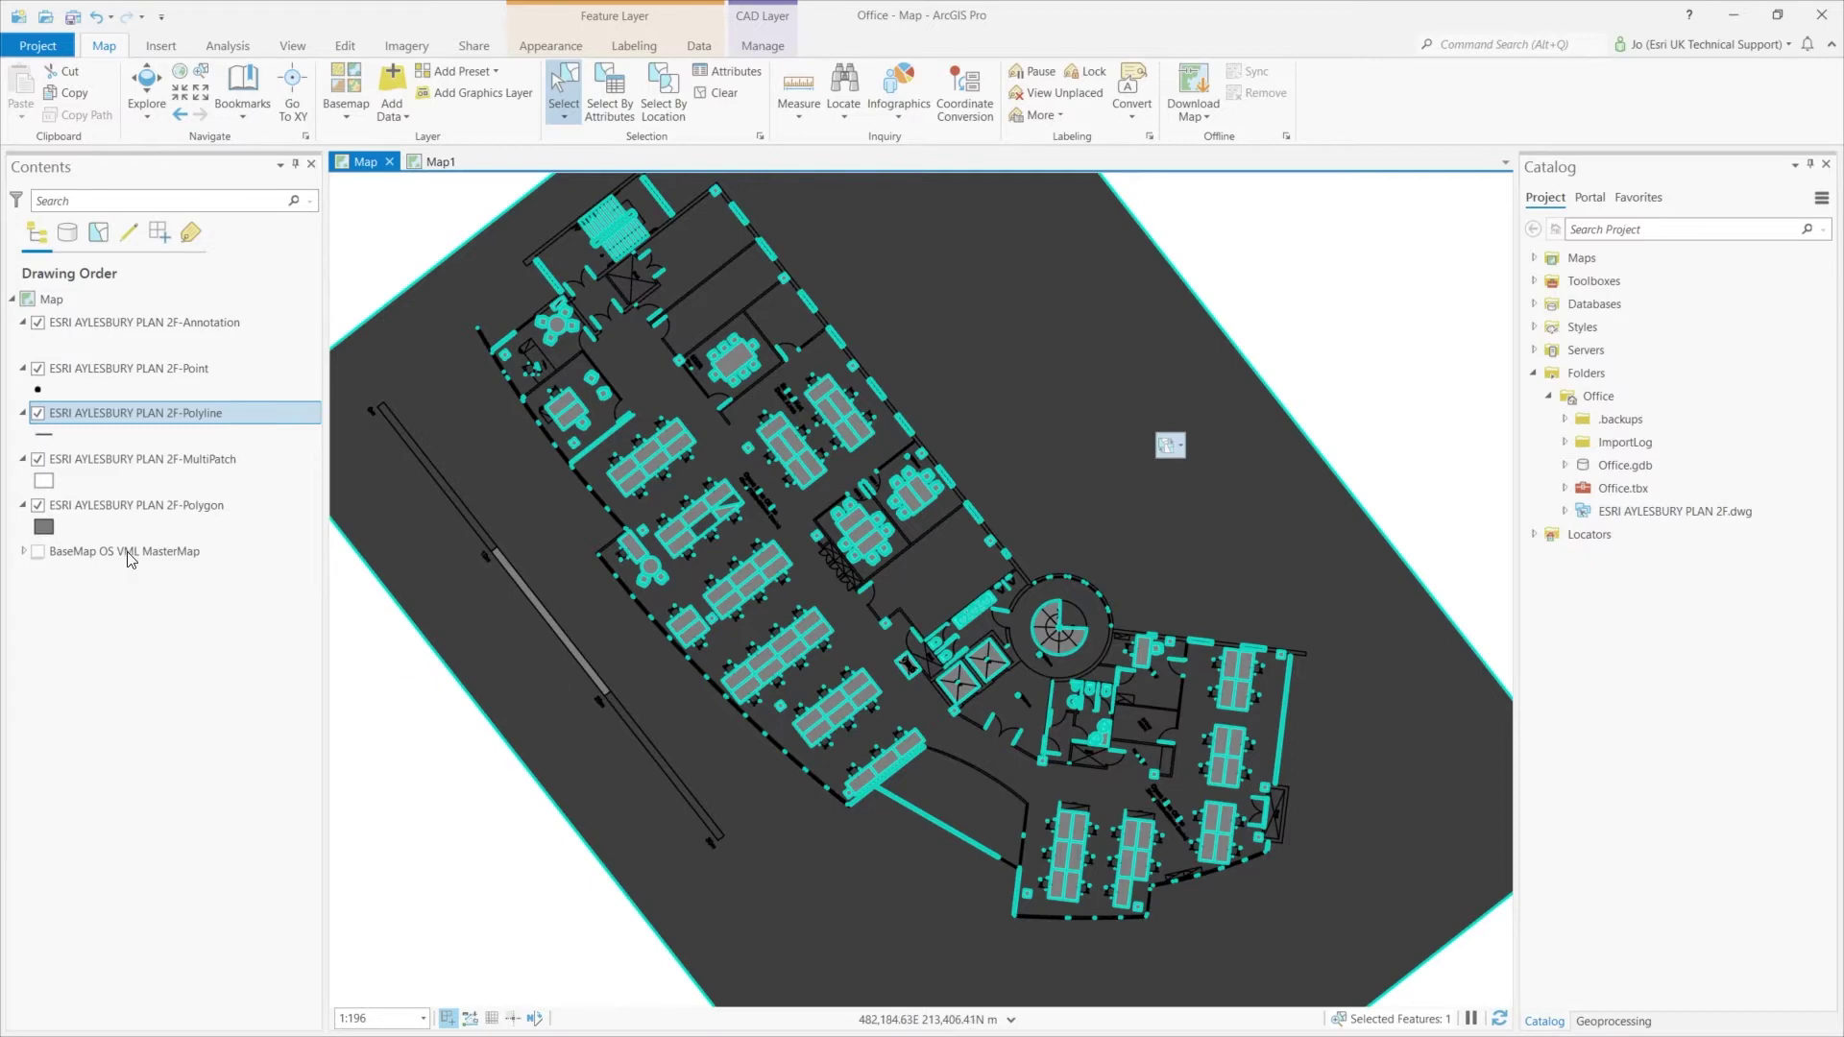
{"action": "left_click", "coordinate": [38, 504]}
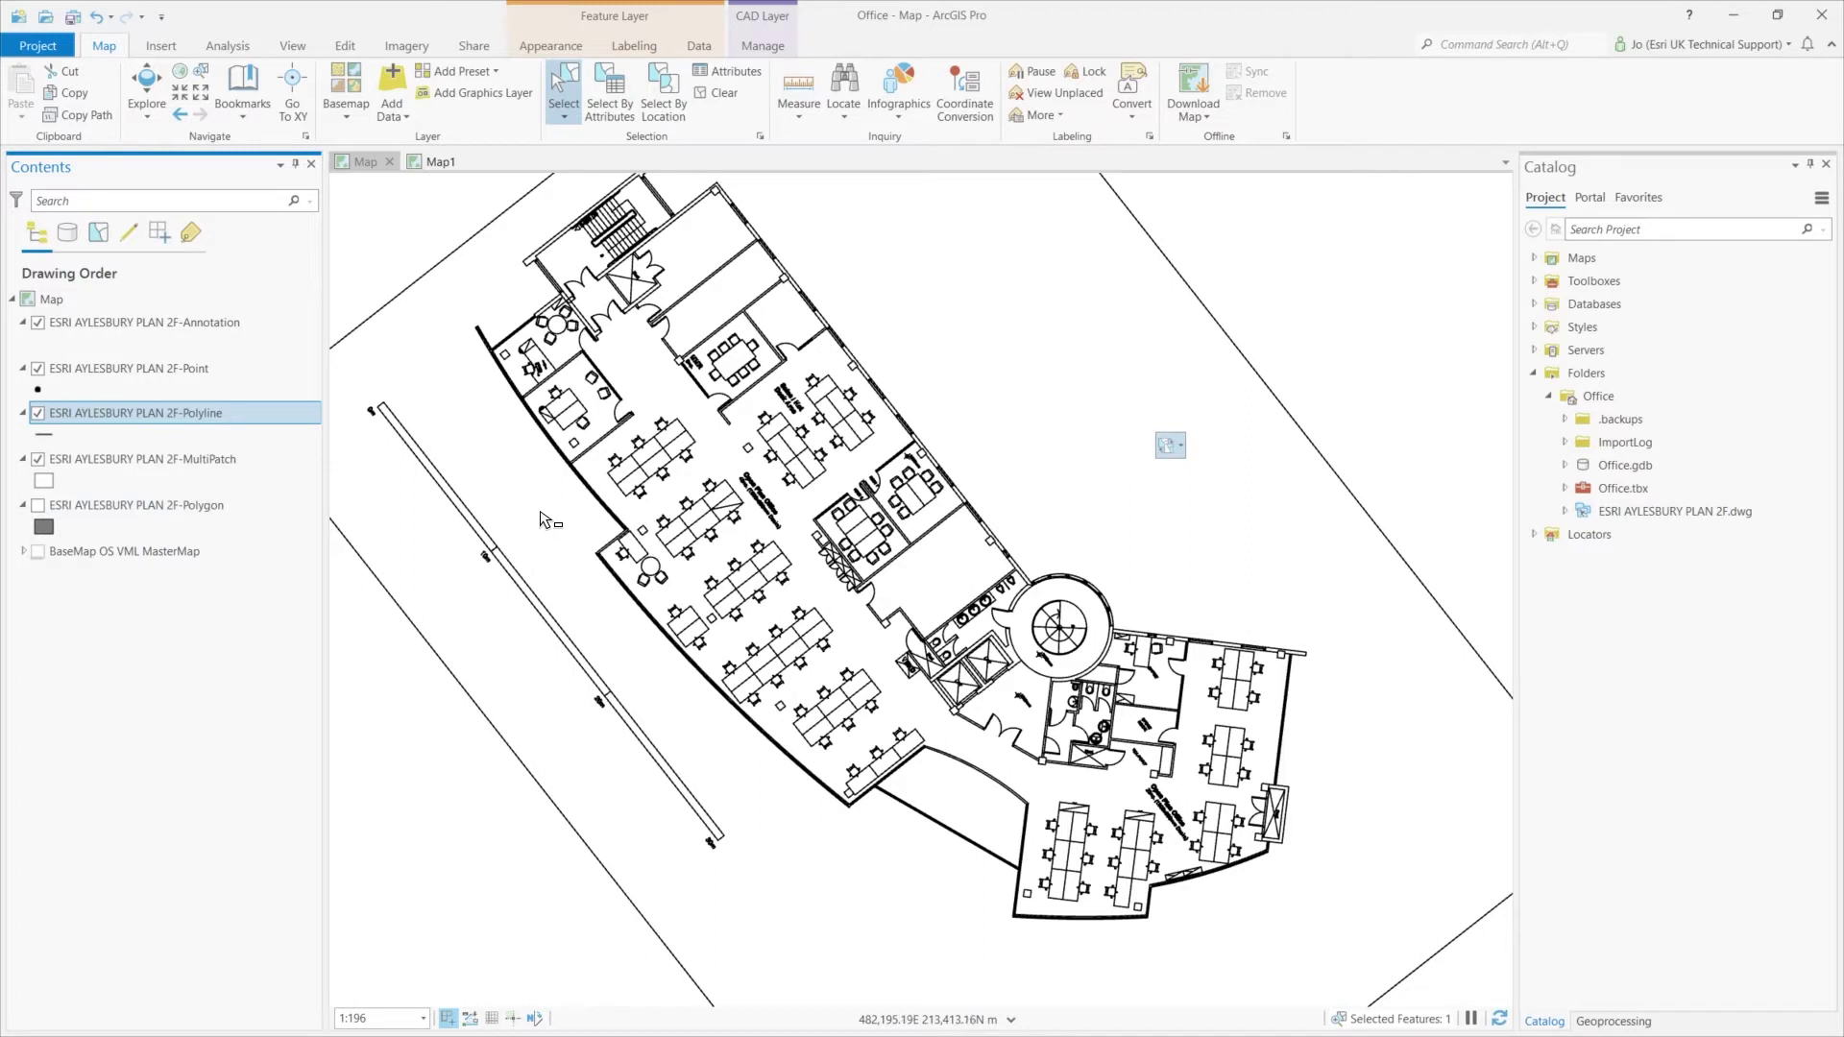
{"action": "left_click", "coordinate": [600, 662]}
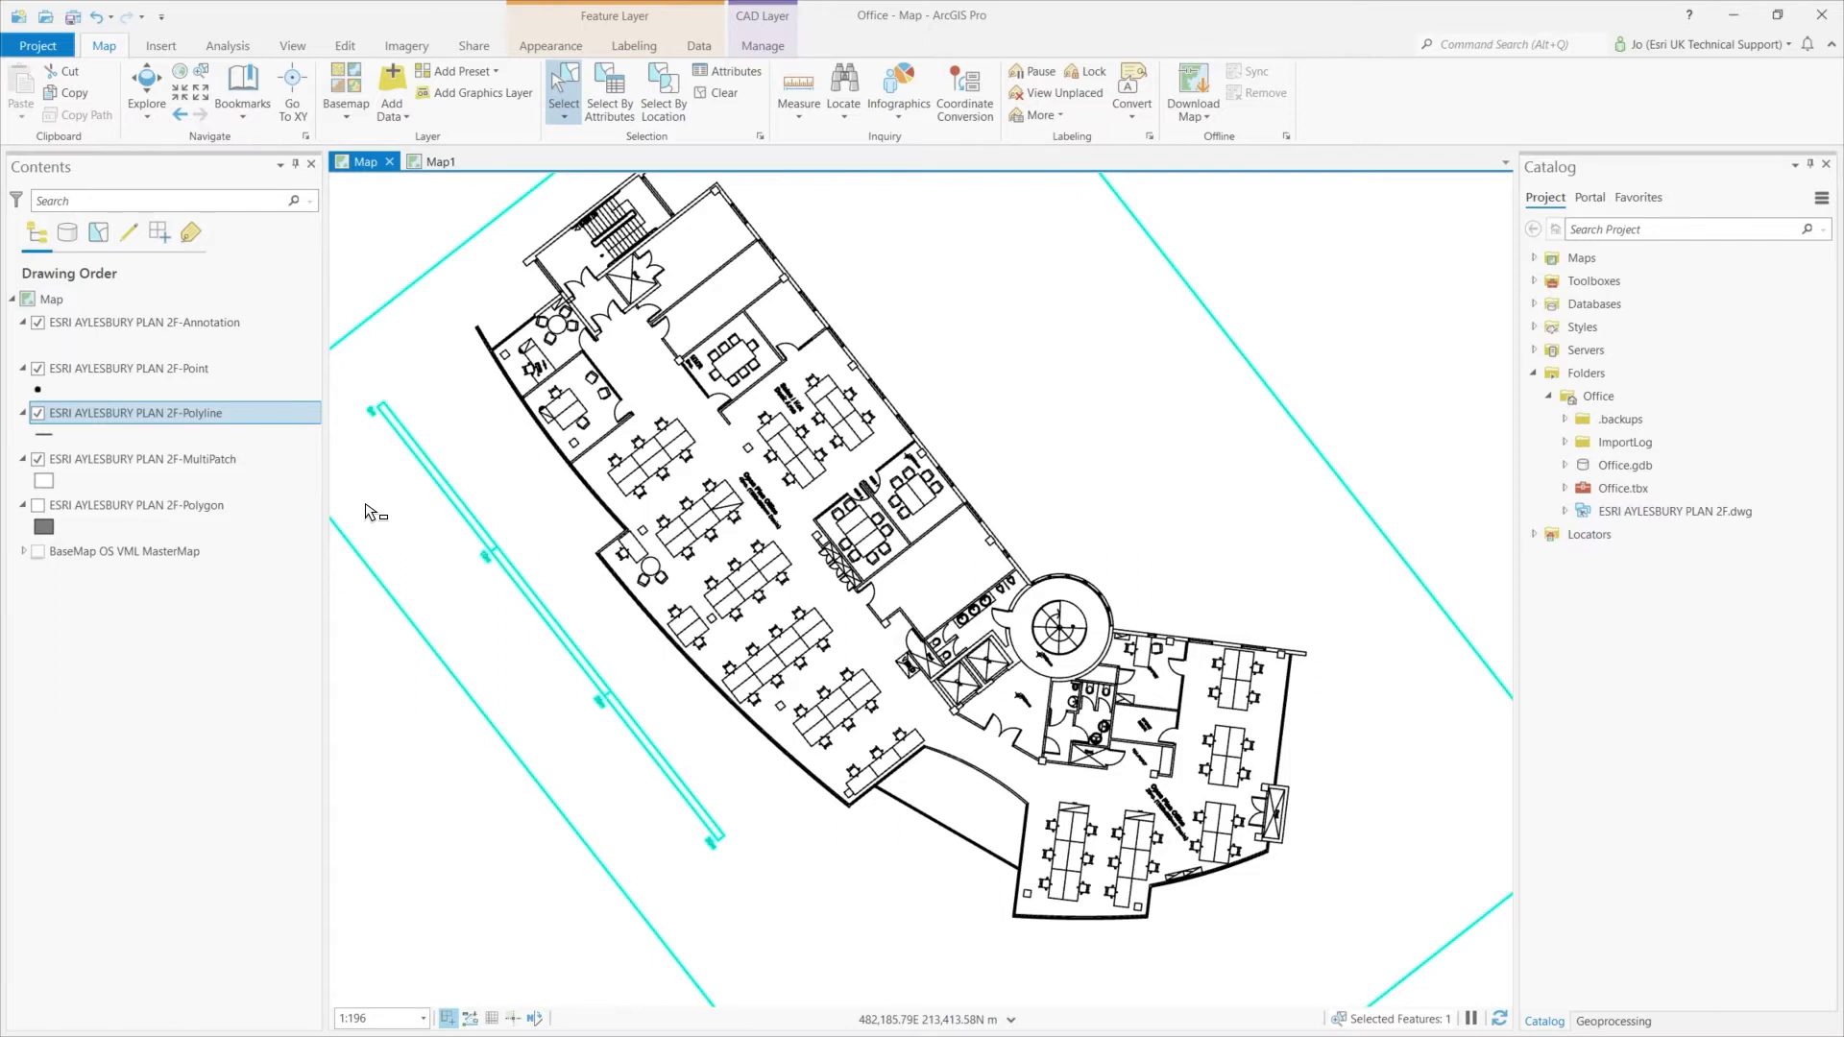
{"action": "left_click", "coordinate": [717, 93]}
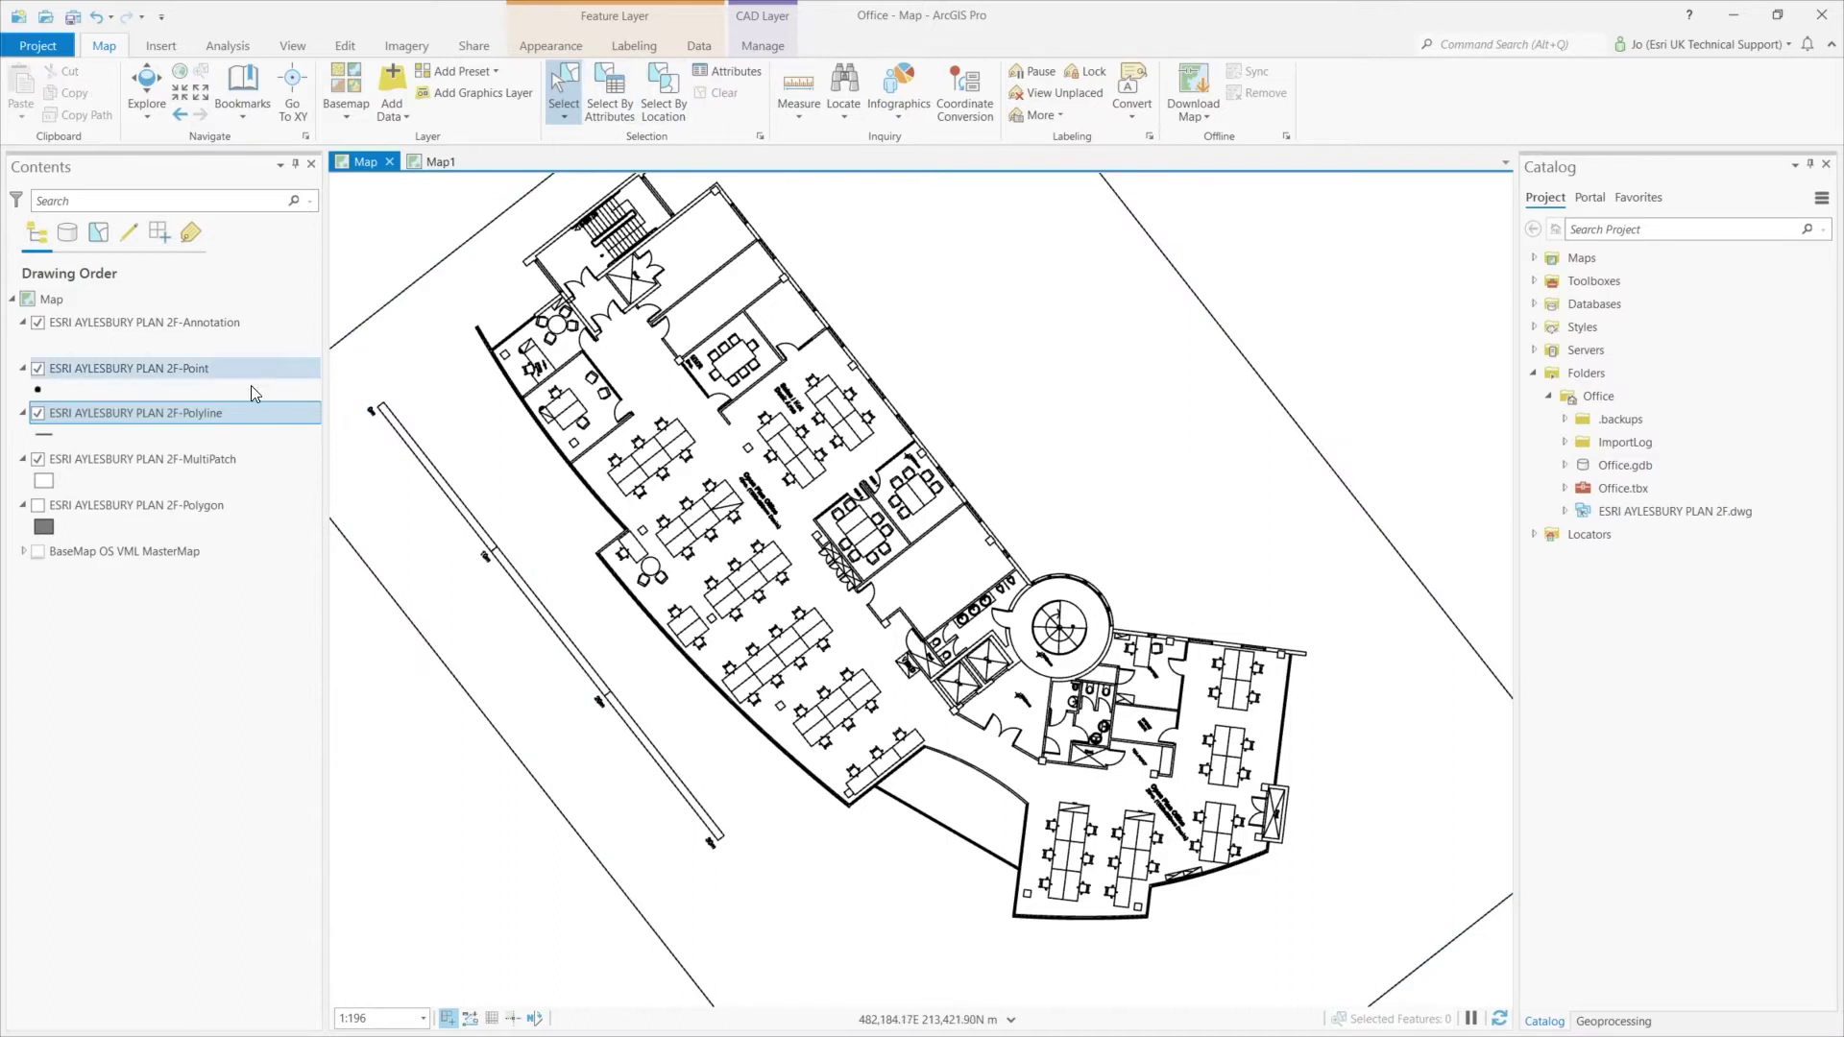
Export the Polyline layer's features to a new feature class named Floor2.
{"action": "right_click", "coordinate": [183, 415]}
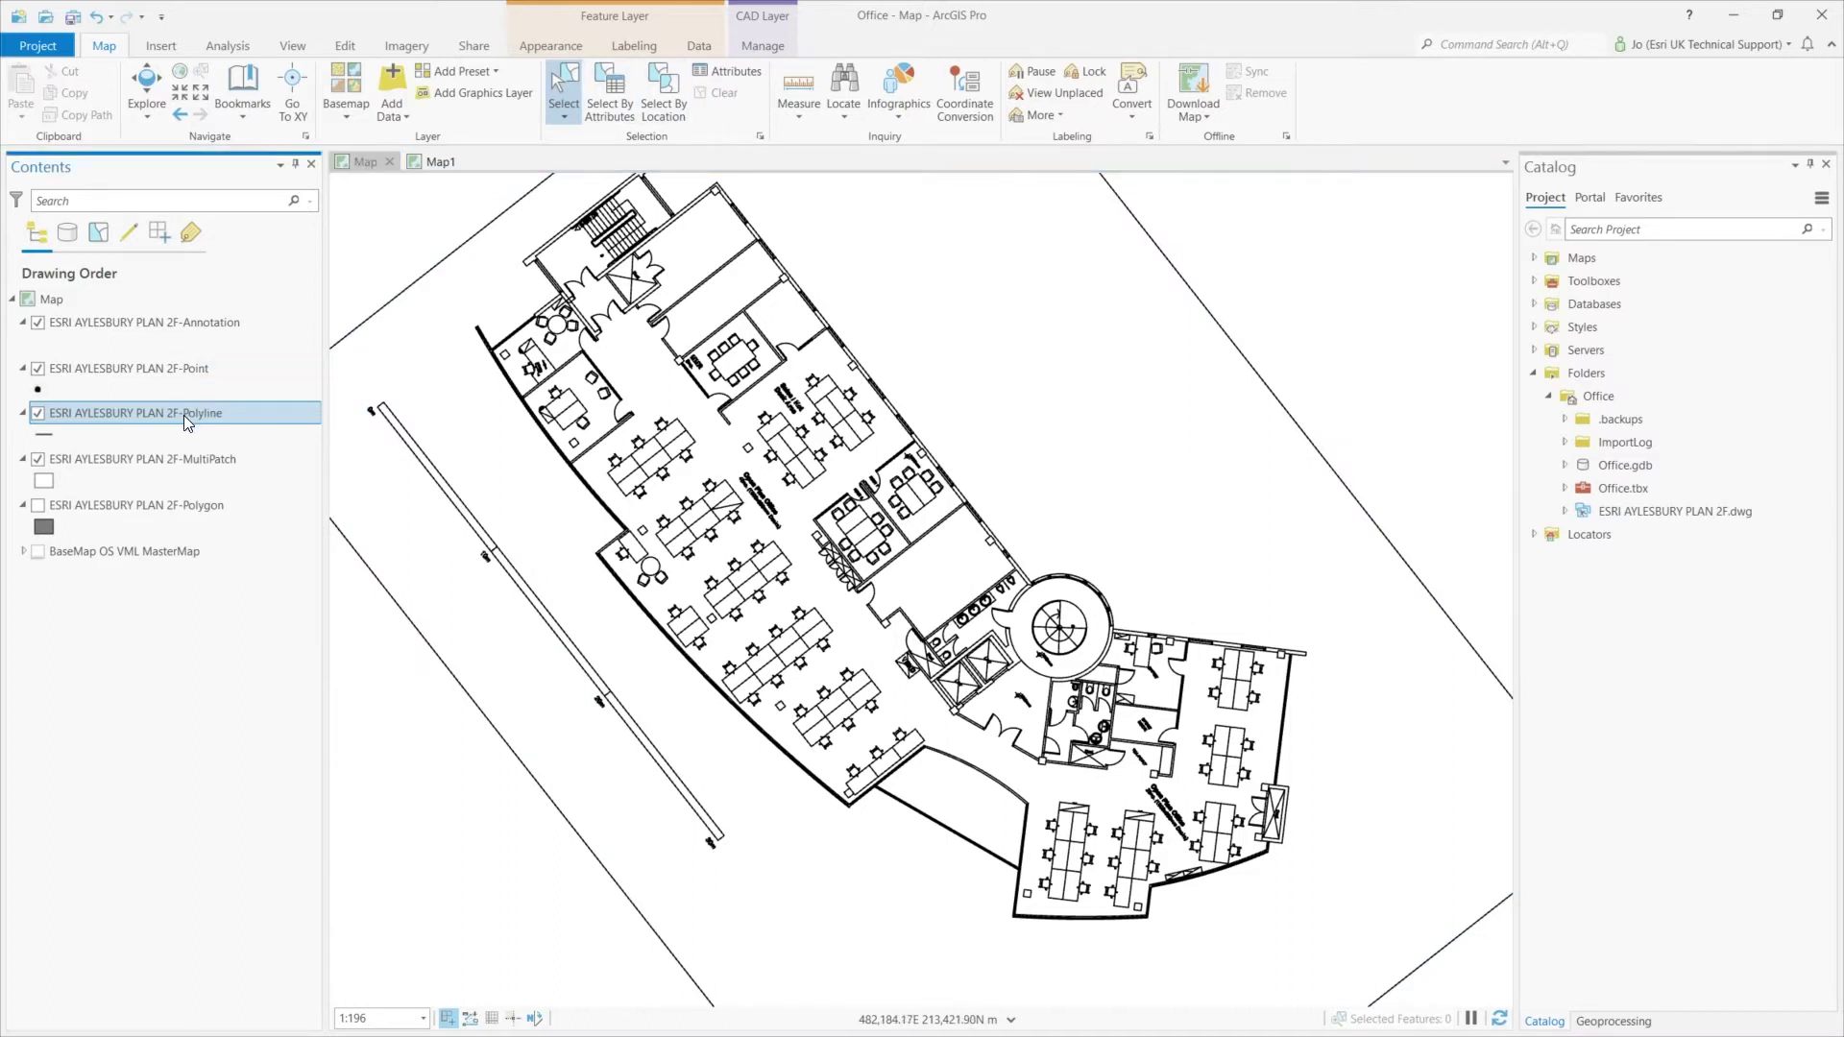
{"action": "mouse_move", "coordinate": [245, 907]}
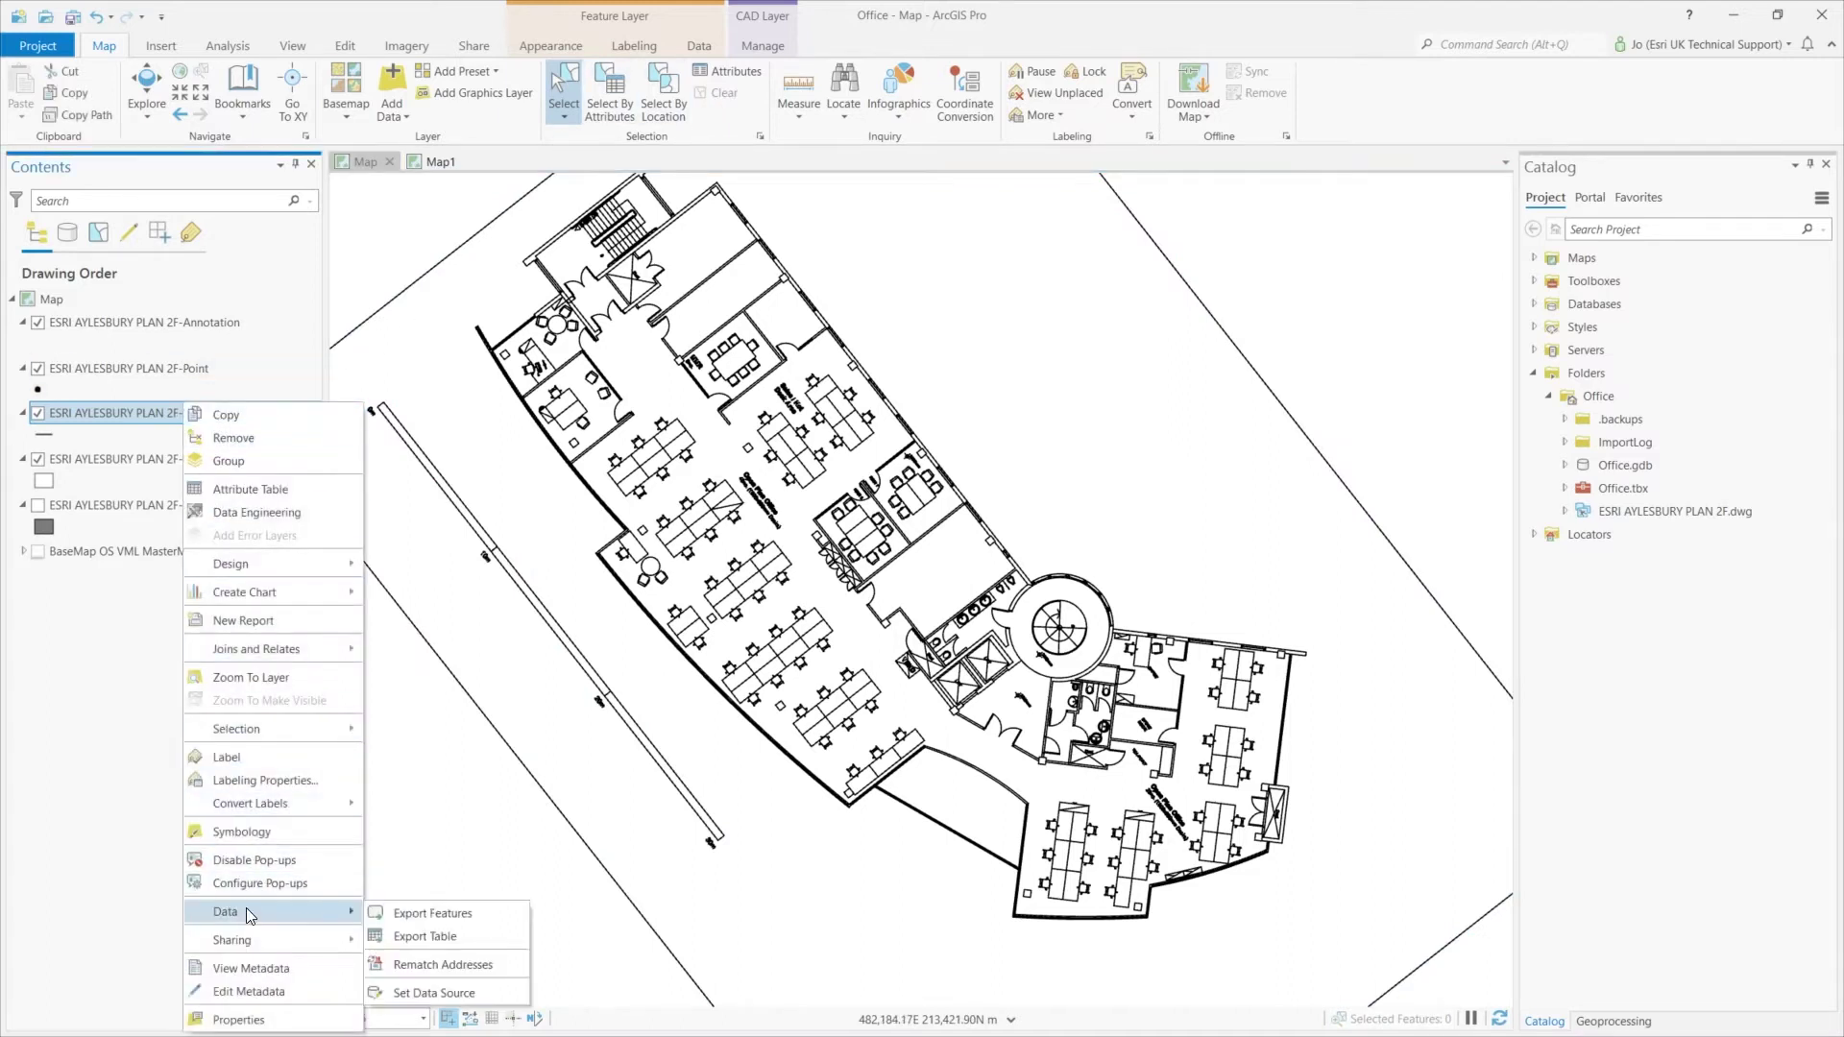
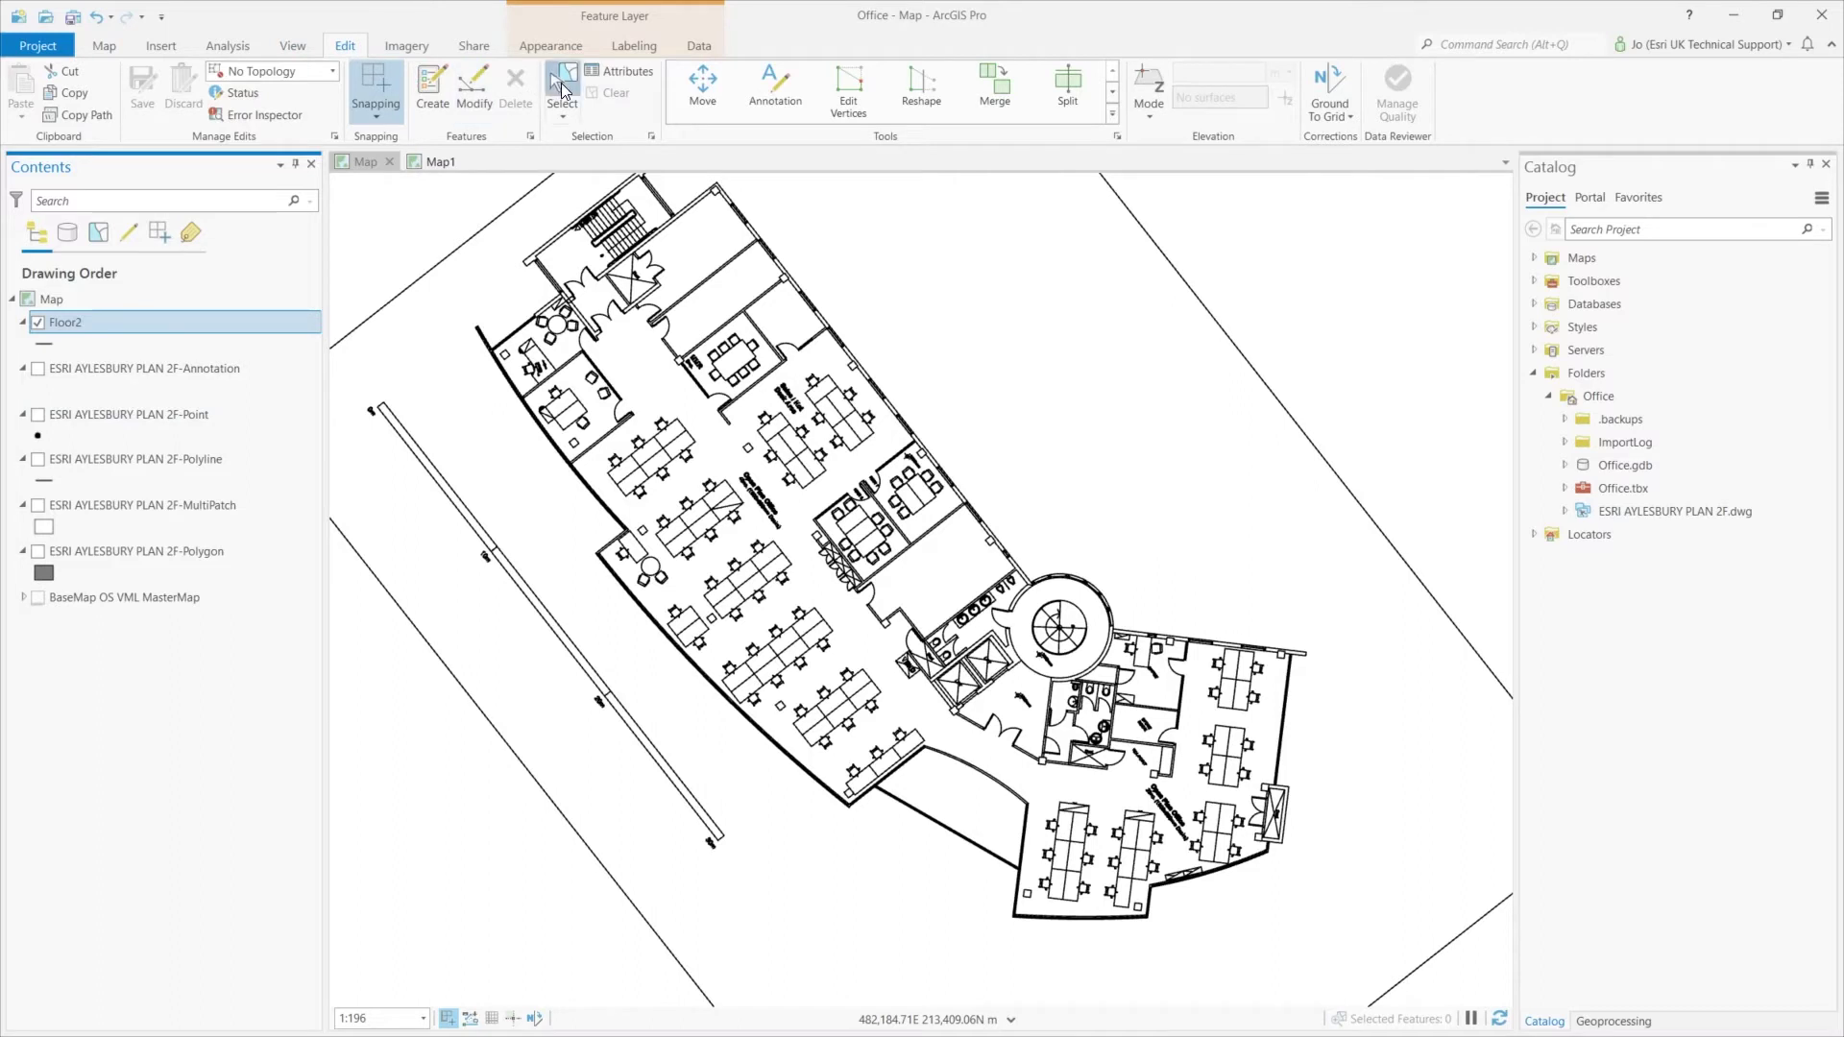
Delete the scale bar line feature beside the office plan from the Floor2 layer.
{"action": "left_click", "coordinate": [561, 83]}
{"action": "left_click_drag", "start_coordinate": [614, 664], "coordinate": [554, 707]}
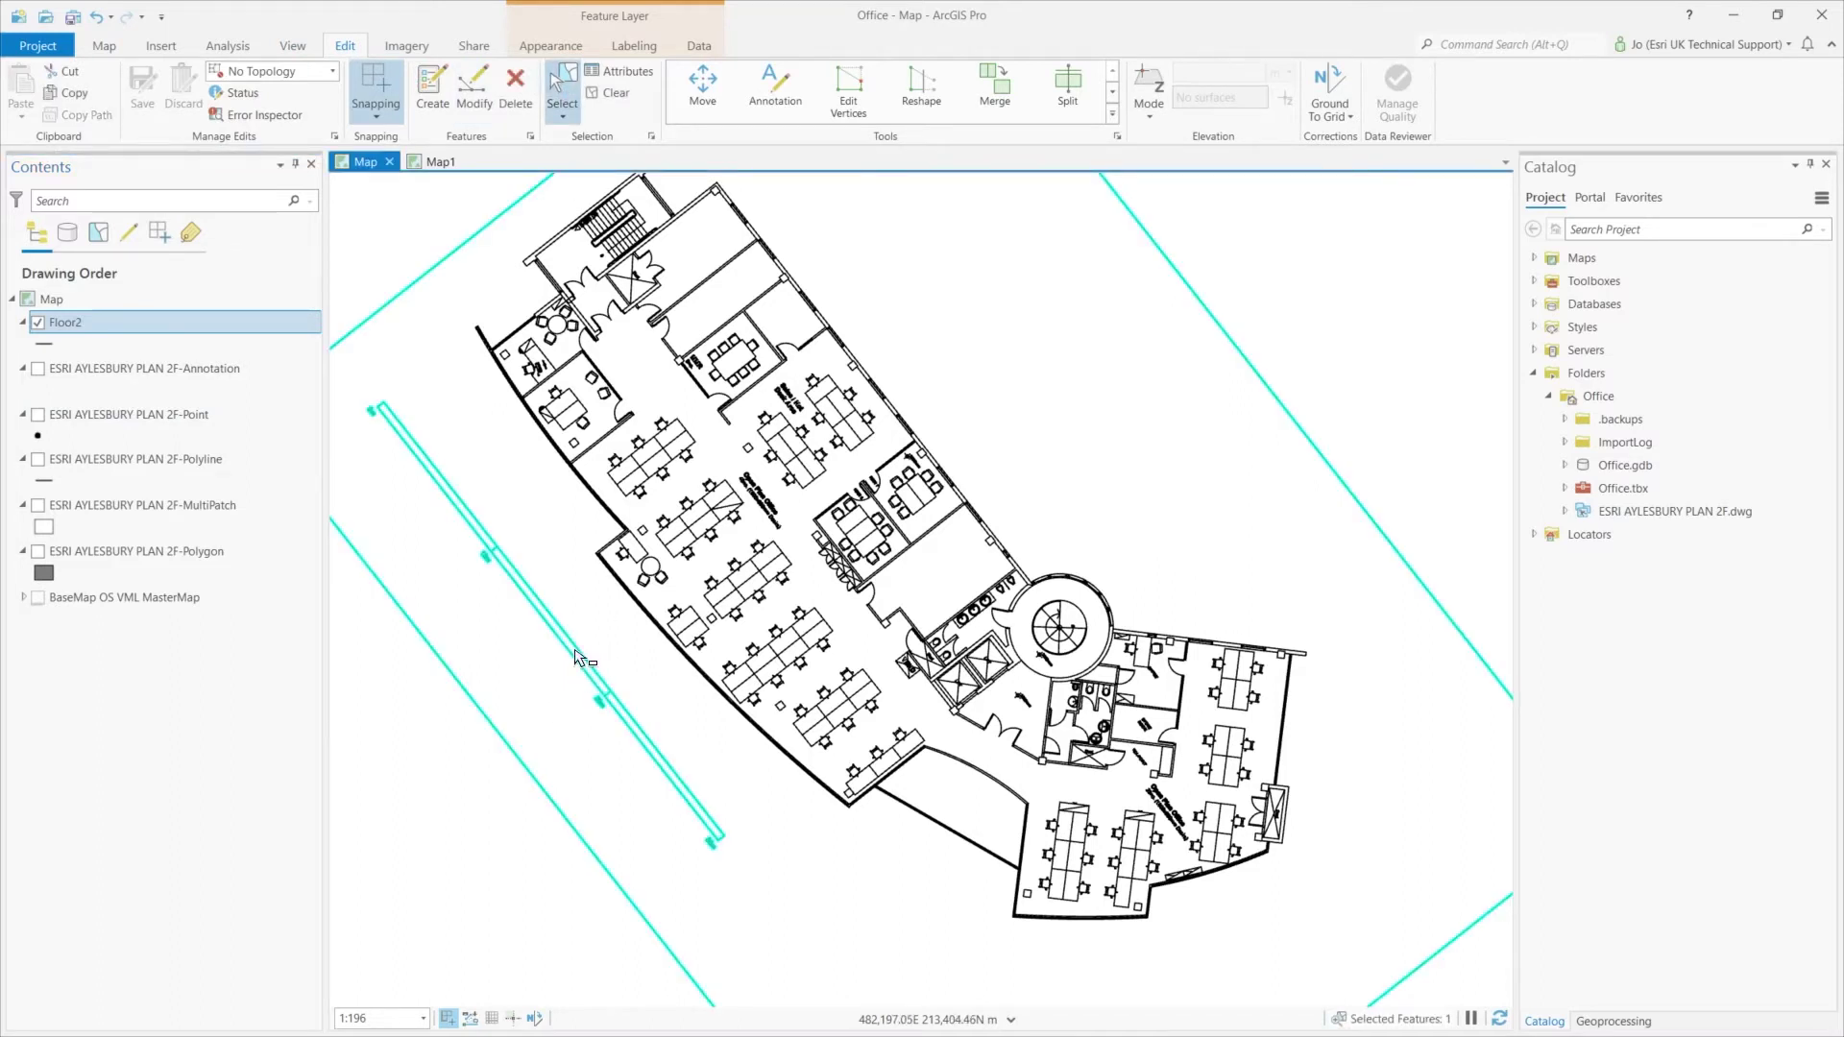
{"action": "left_click", "coordinate": [515, 86]}
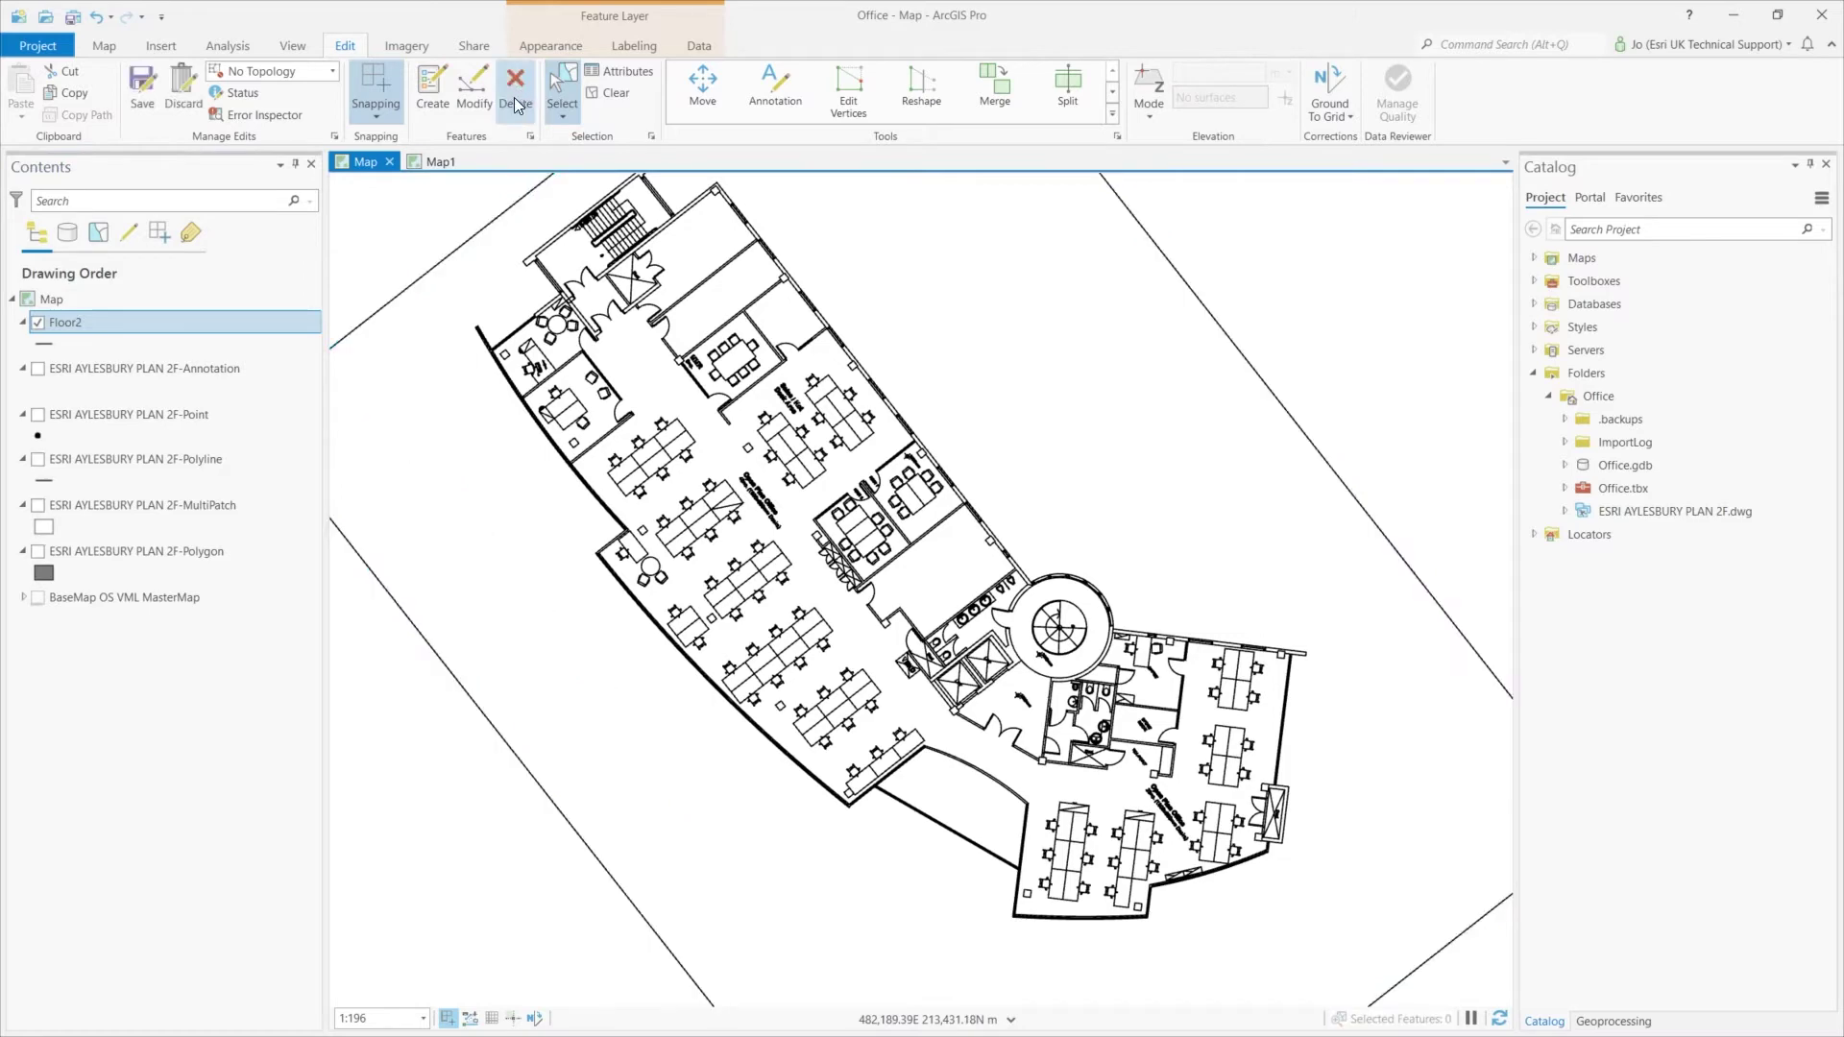
Explode the multipart linework of the Floor2 office plan into separate features and clear the selection.
{"action": "left_click", "coordinate": [498, 774]}
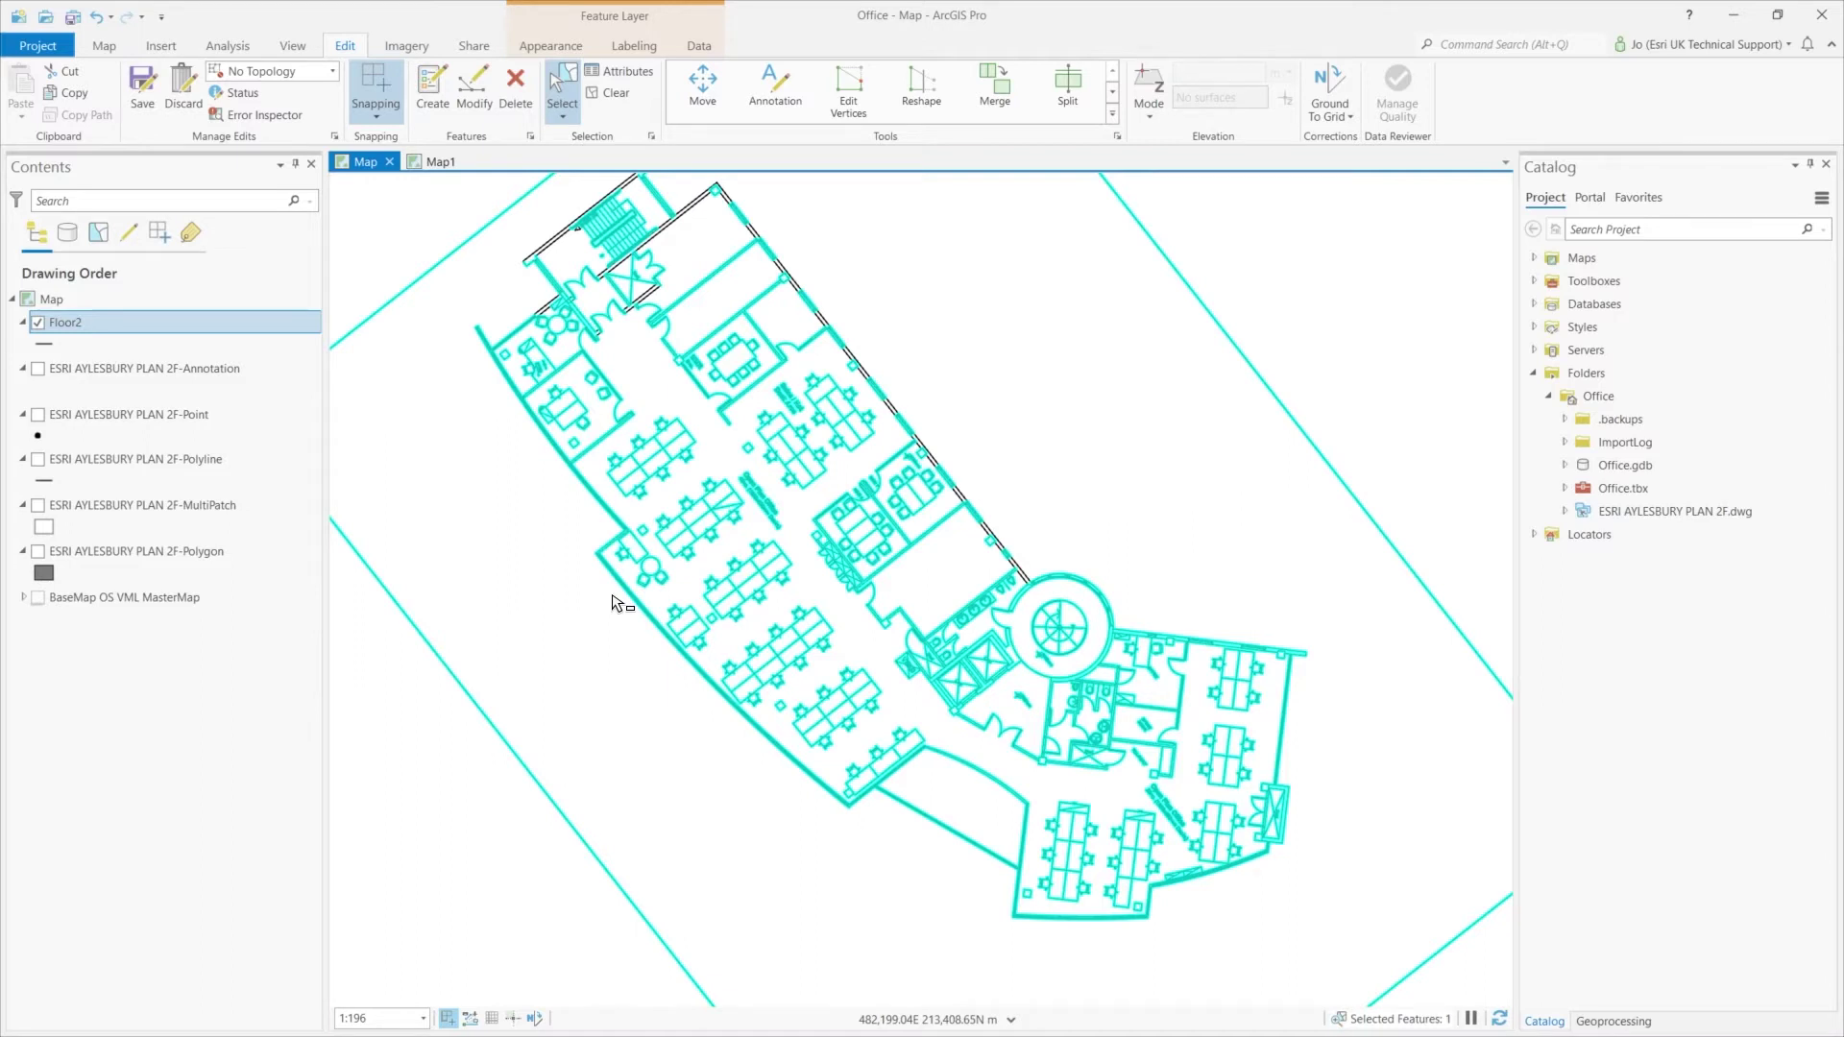
{"action": "left_click", "coordinate": [470, 93]}
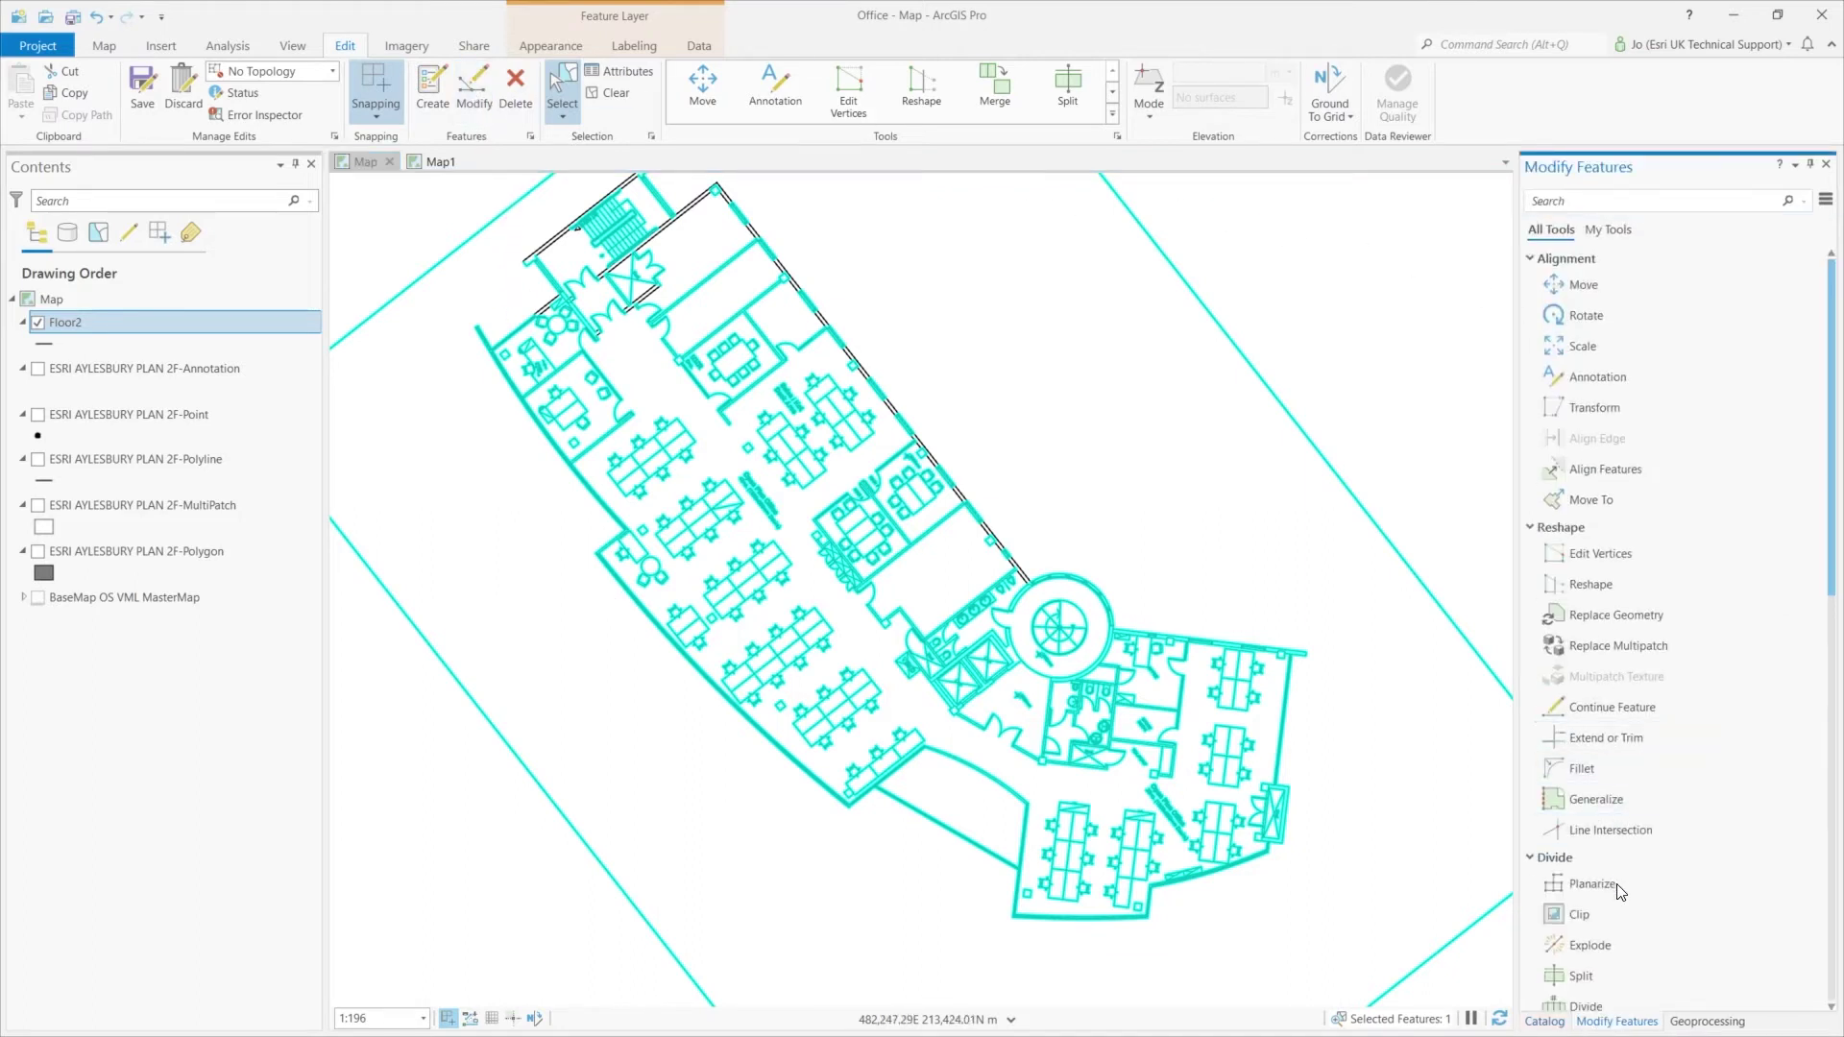
{"action": "left_click", "coordinate": [1592, 948]}
{"action": "left_click", "coordinate": [1796, 996]}
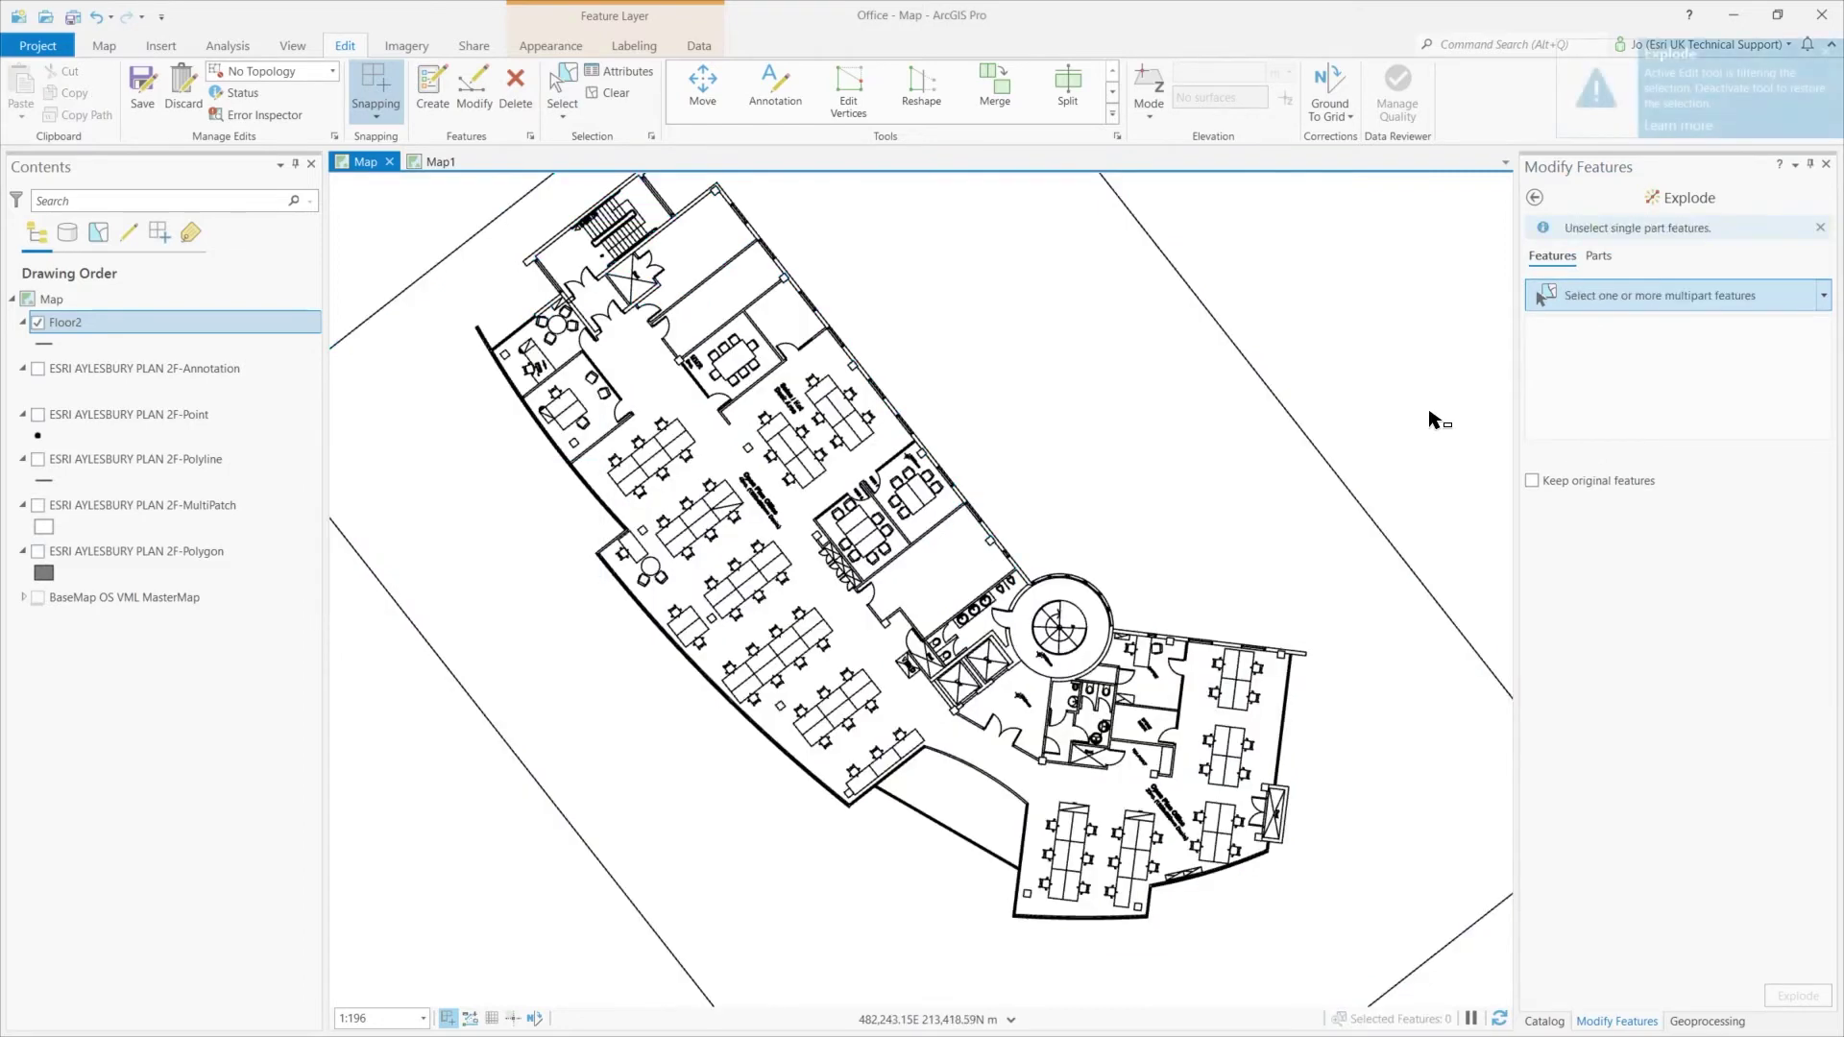
{"action": "left_click", "coordinate": [1826, 165]}
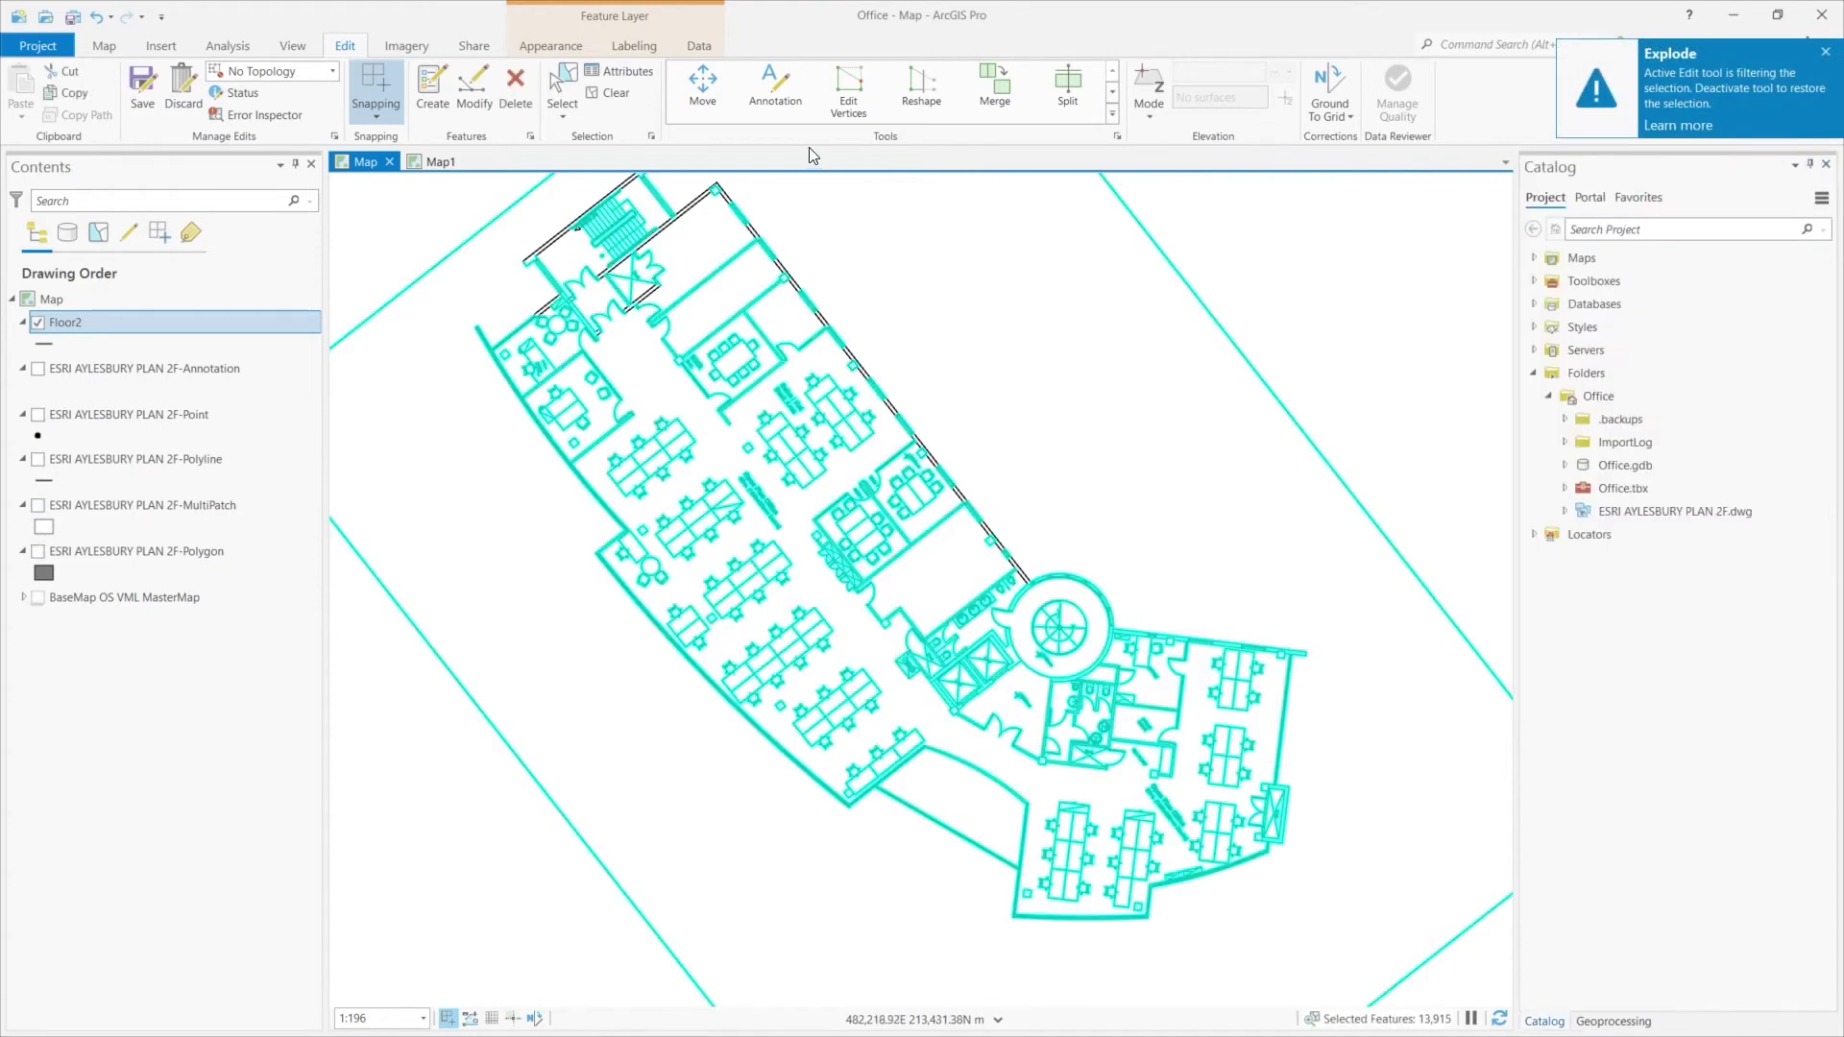
{"action": "left_click", "coordinate": [610, 91]}
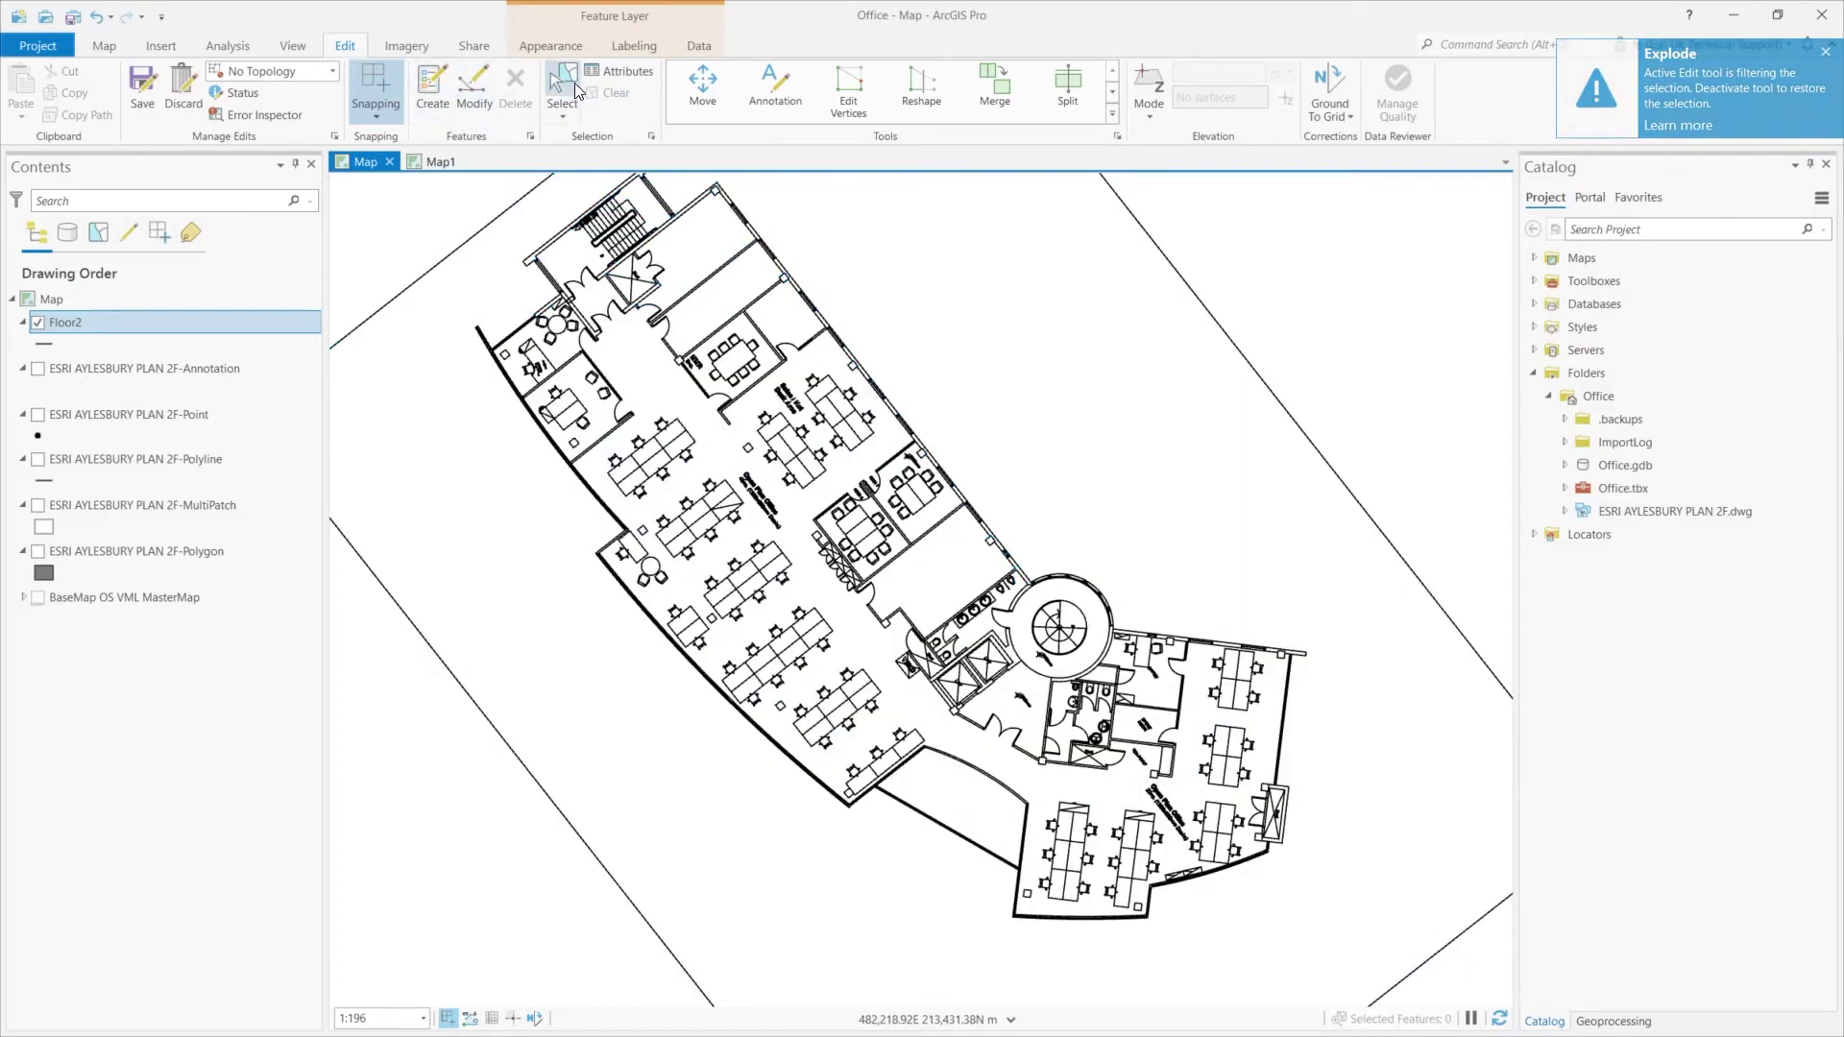
Delete the rectangular frame surrounding the office plan from the Floor2 layer.
{"action": "left_click", "coordinate": [562, 88]}
{"action": "left_click", "coordinate": [642, 911]}
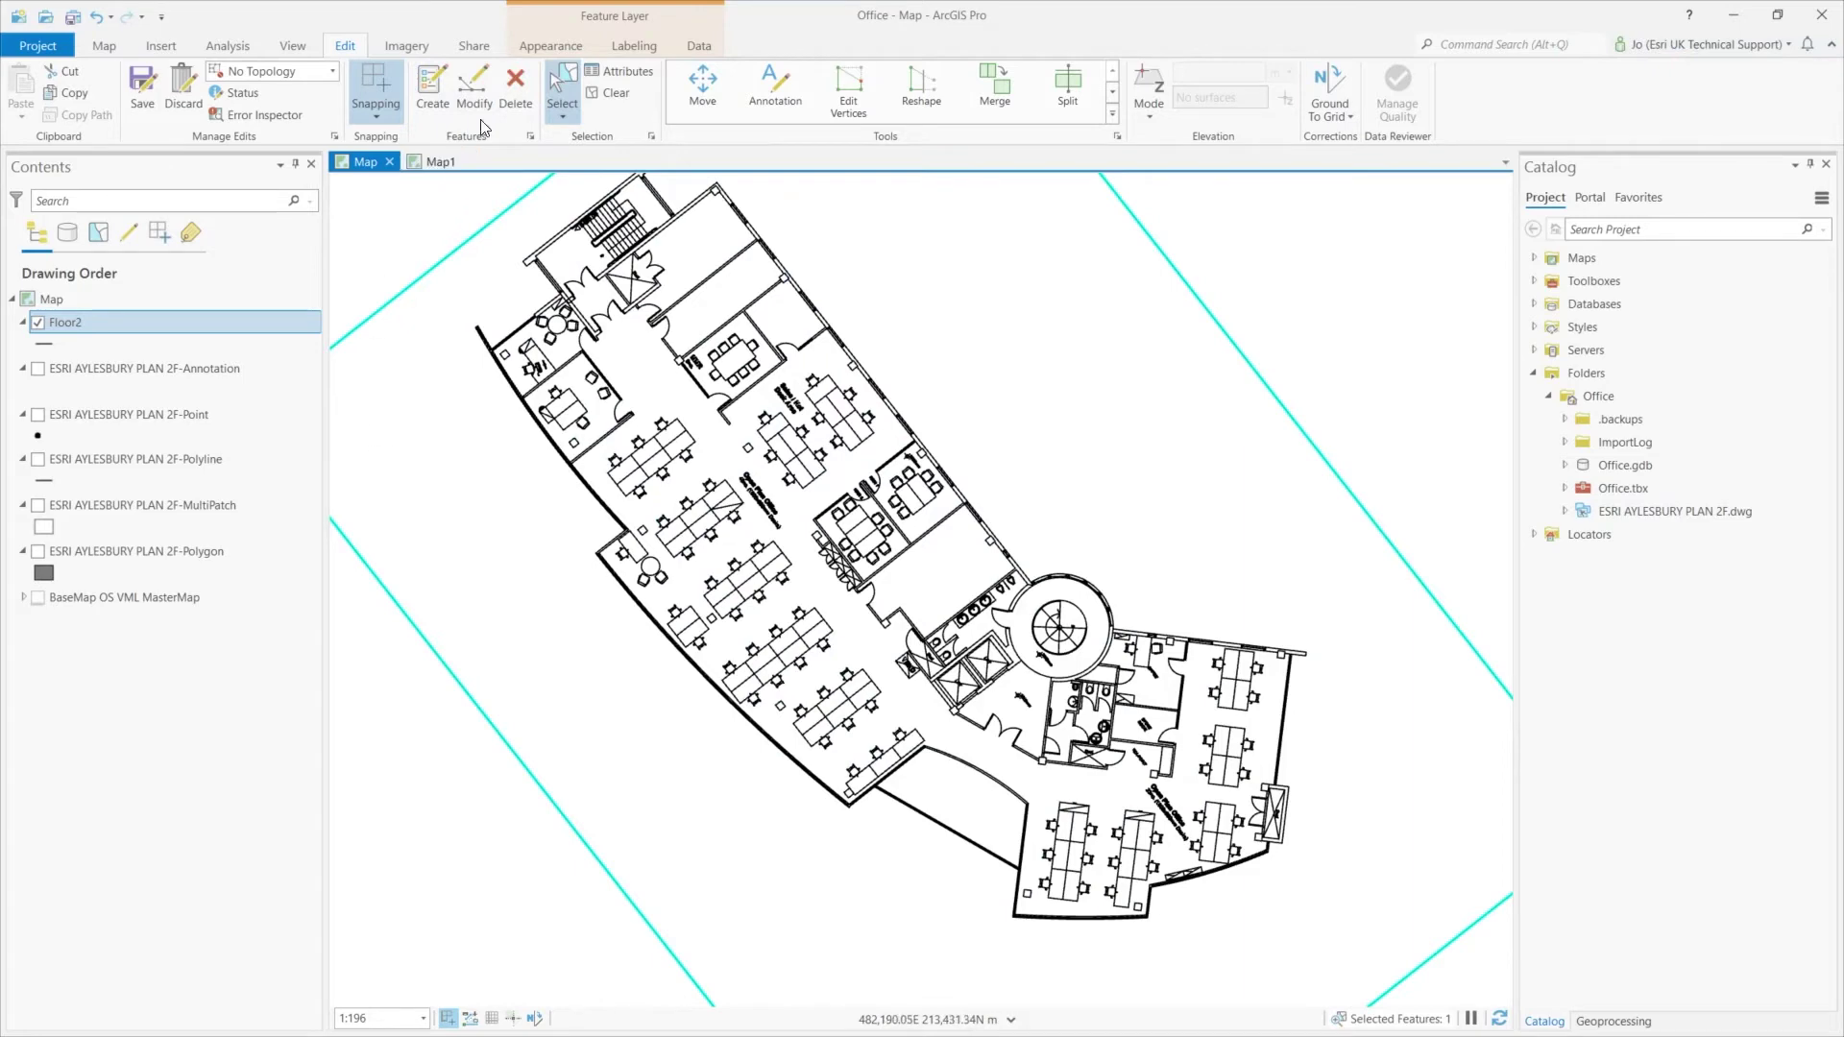
{"action": "left_click", "coordinate": [516, 85]}
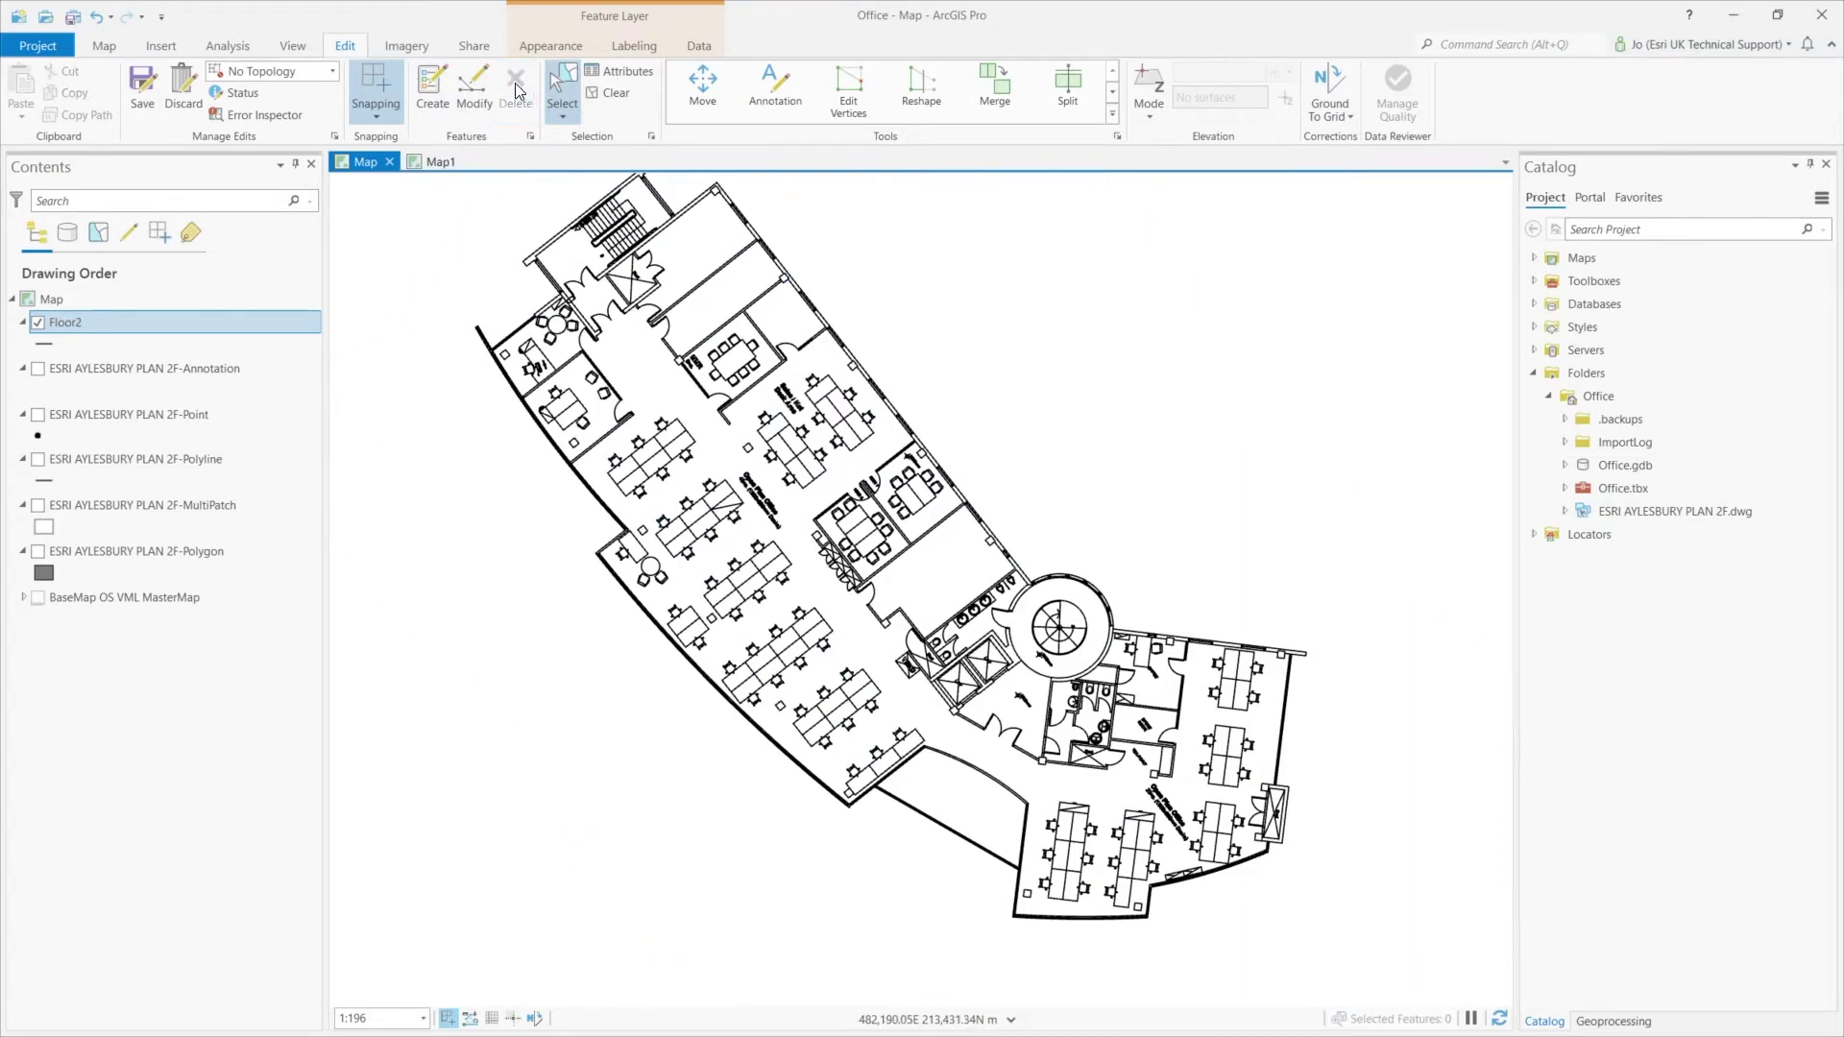
Delete the table, chairs, door and labels from the small meeting room against the outer wall, next to the room with the larger table.
{"action": "scroll", "coordinate": [915, 504], "scroll_direction": "up", "scroll_amount": 3}
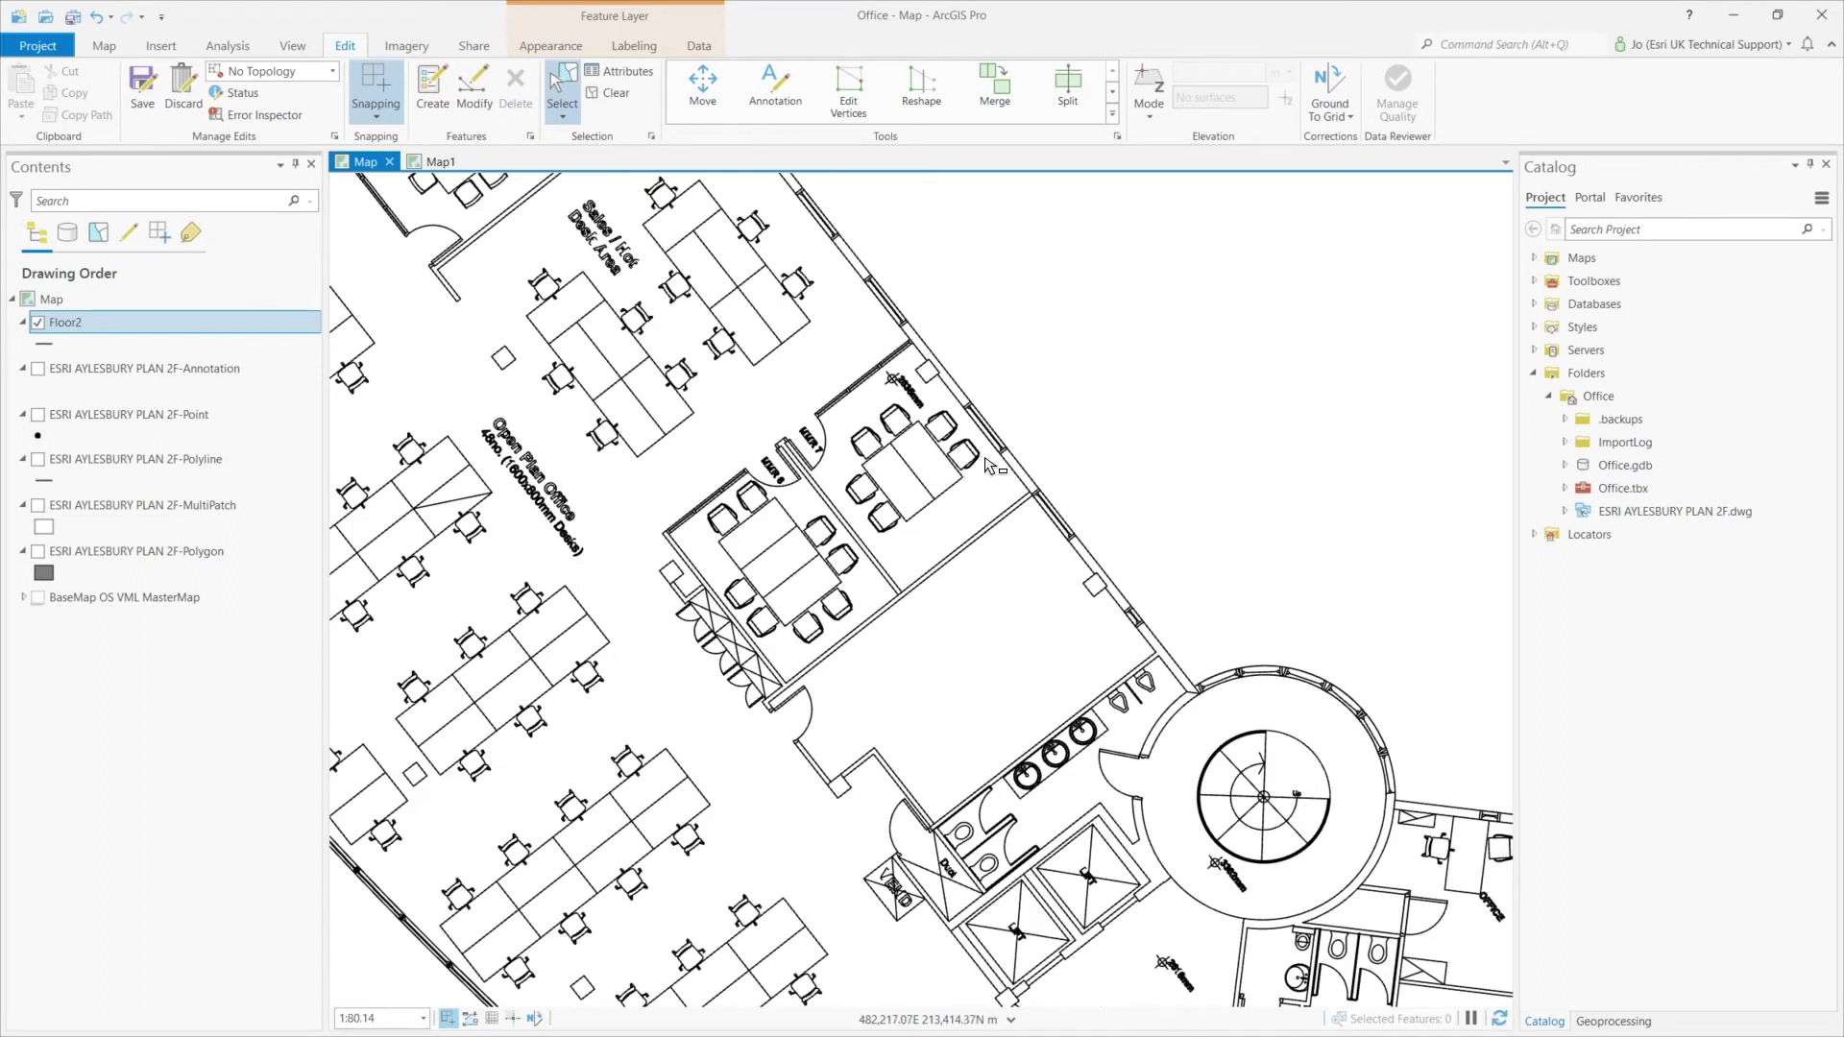
{"action": "left_click_drag", "start_coordinate": [988, 459], "coordinate": [885, 539]}
{"action": "left_click_drag", "start_coordinate": [890, 471], "coordinate": [847, 532]}
{"action": "left_click_drag", "start_coordinate": [887, 396], "coordinate": [854, 463]}
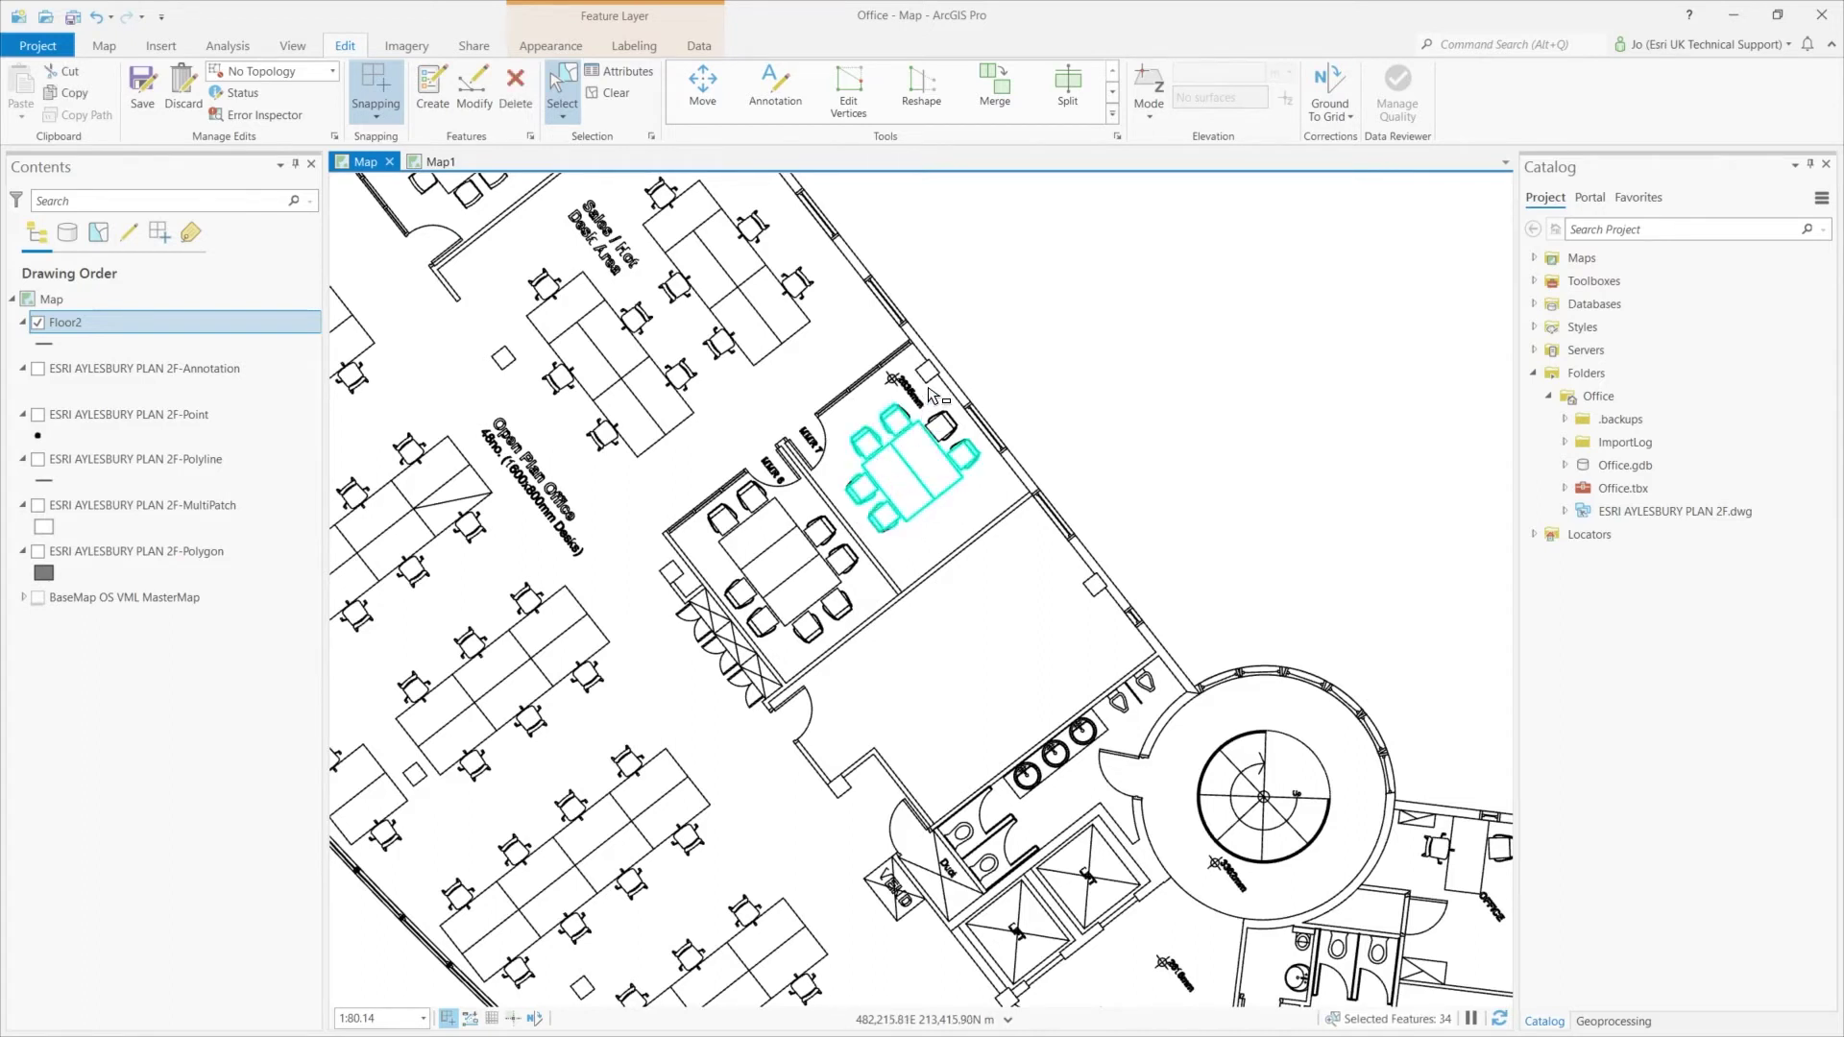
{"action": "left_click_drag", "start_coordinate": [949, 388], "coordinate": [827, 467]}
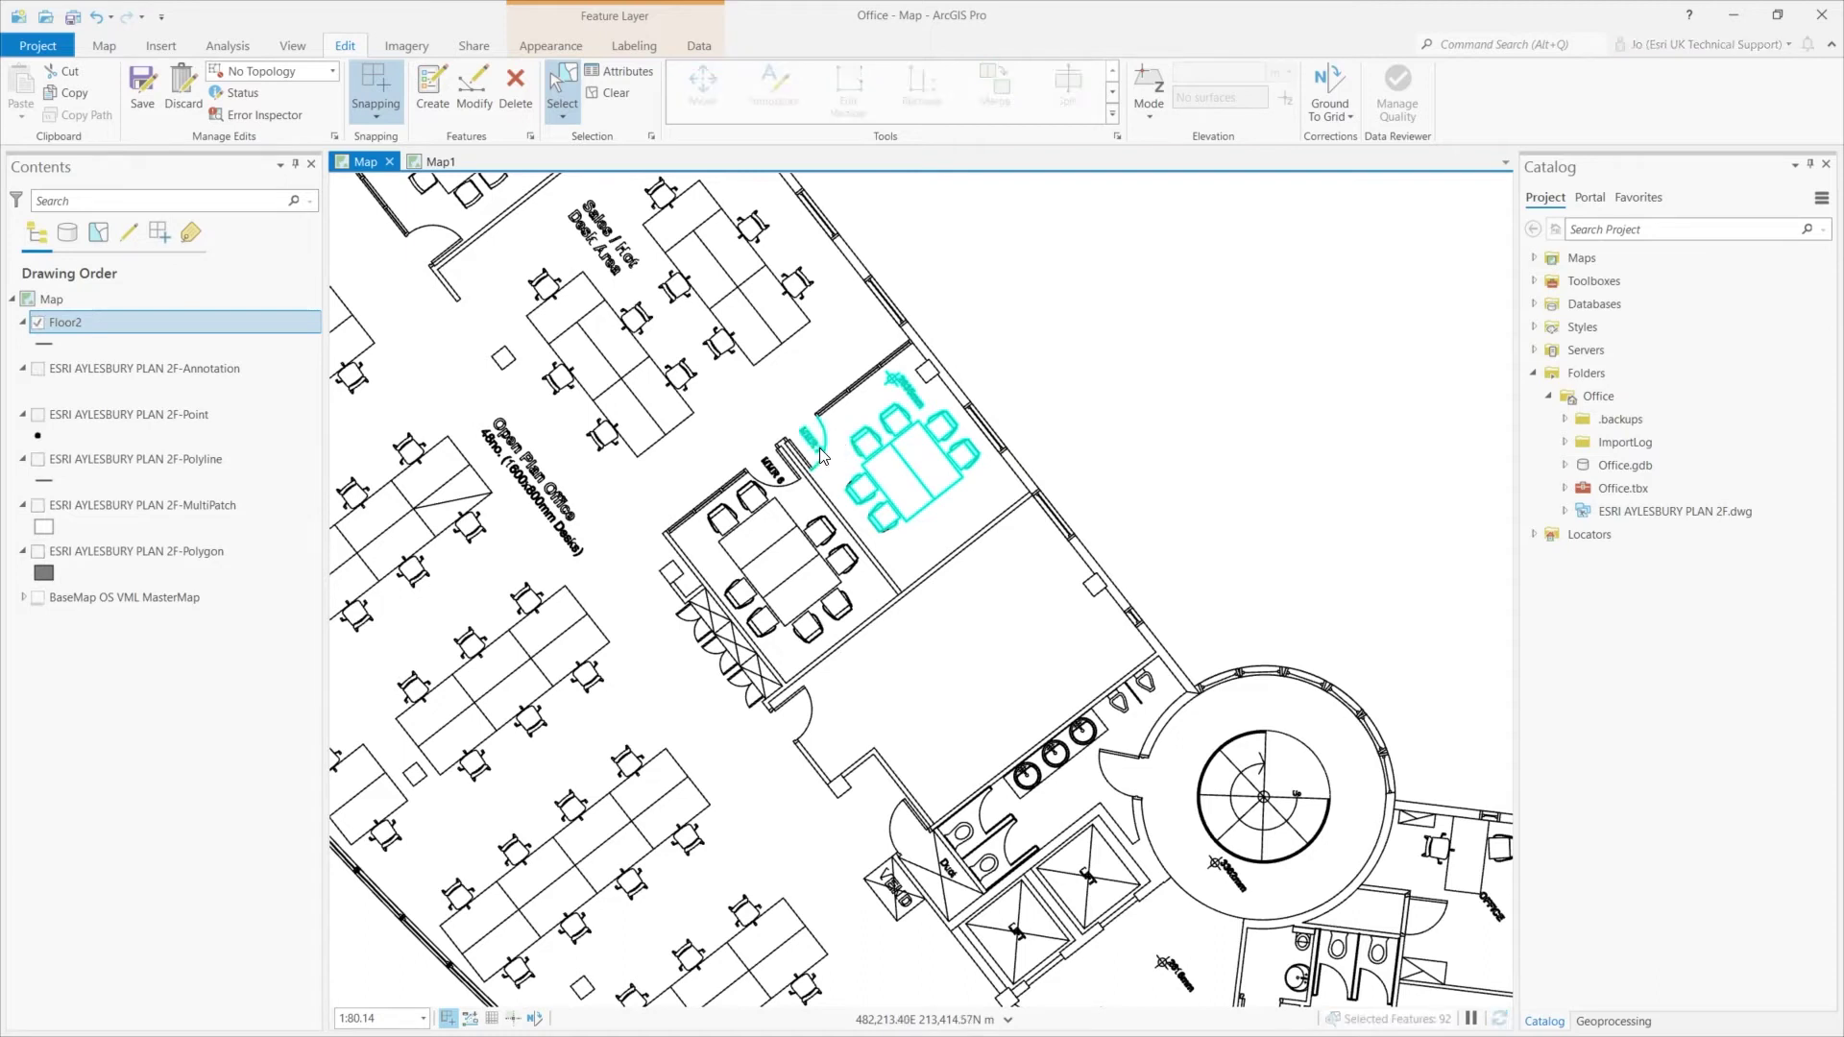
{"action": "left_click", "coordinate": [523, 96]}
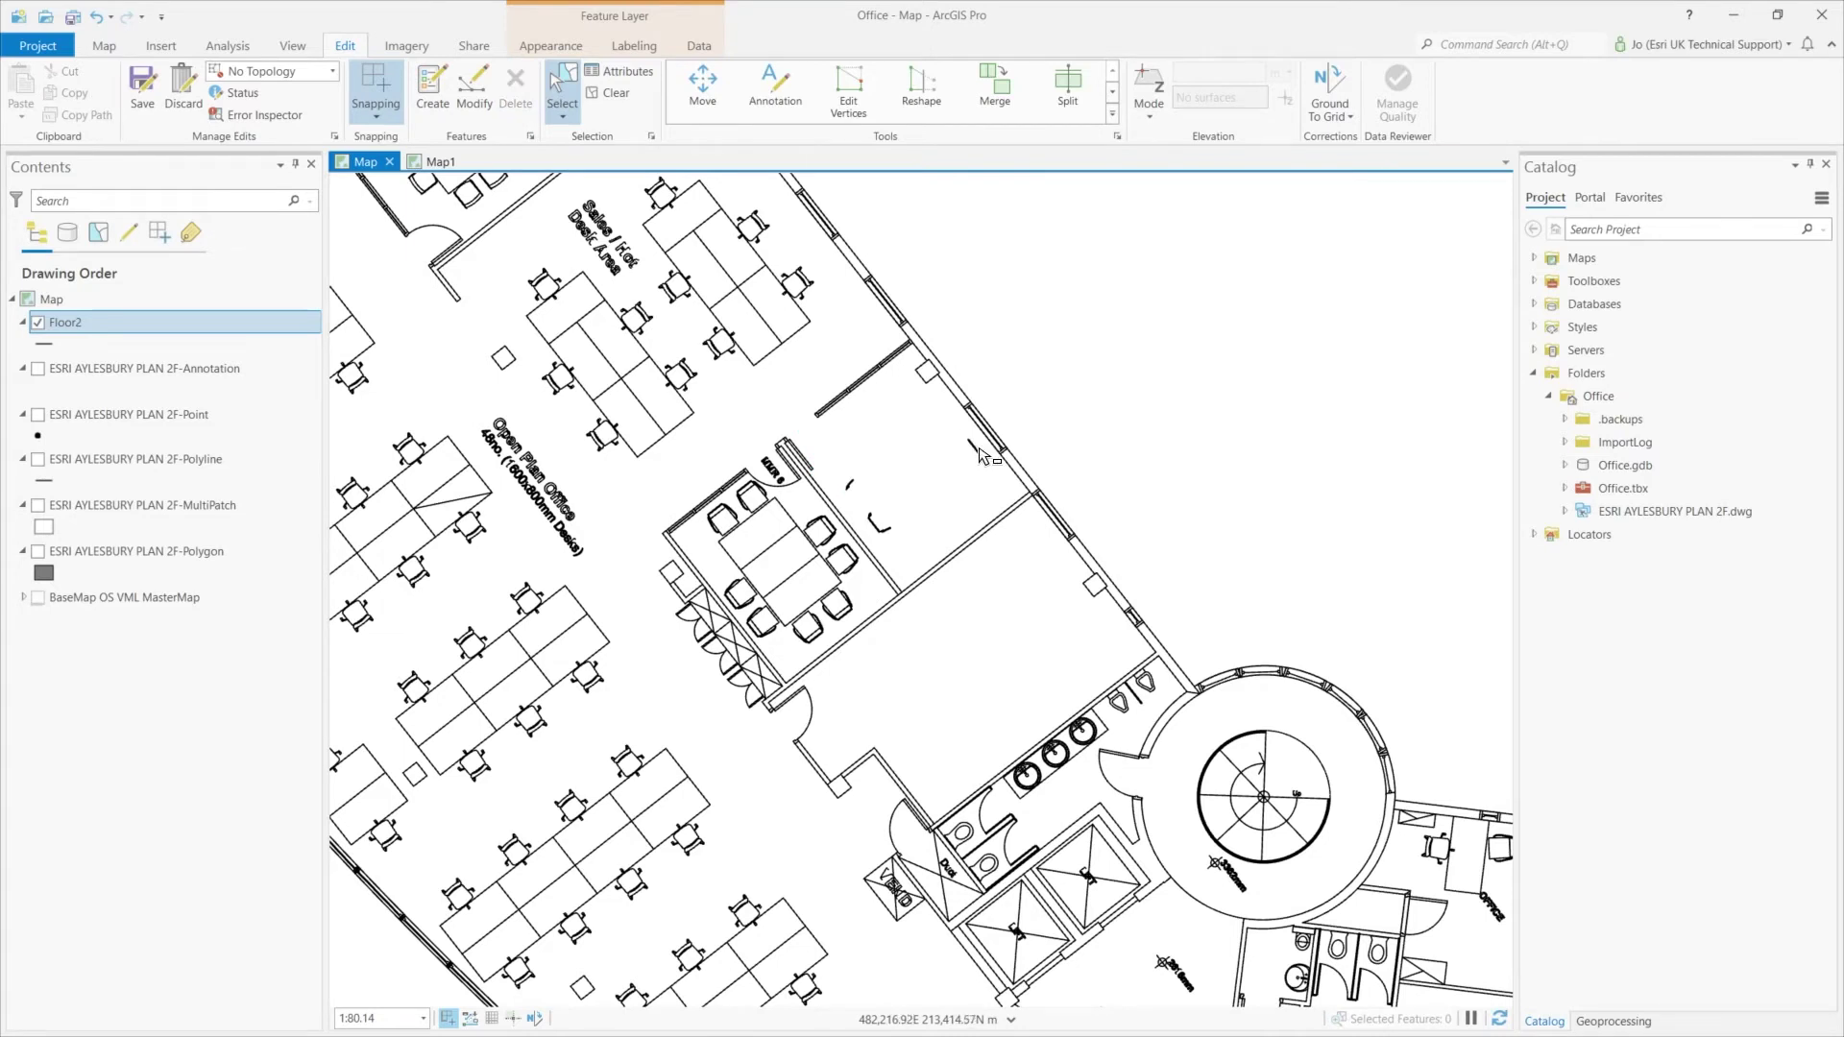
Delete the leftover chair line fragments inside the emptied meeting room.
{"action": "left_click", "coordinate": [972, 448]}
{"action": "left_click_drag", "start_coordinate": [850, 461], "coordinate": [866, 549]}
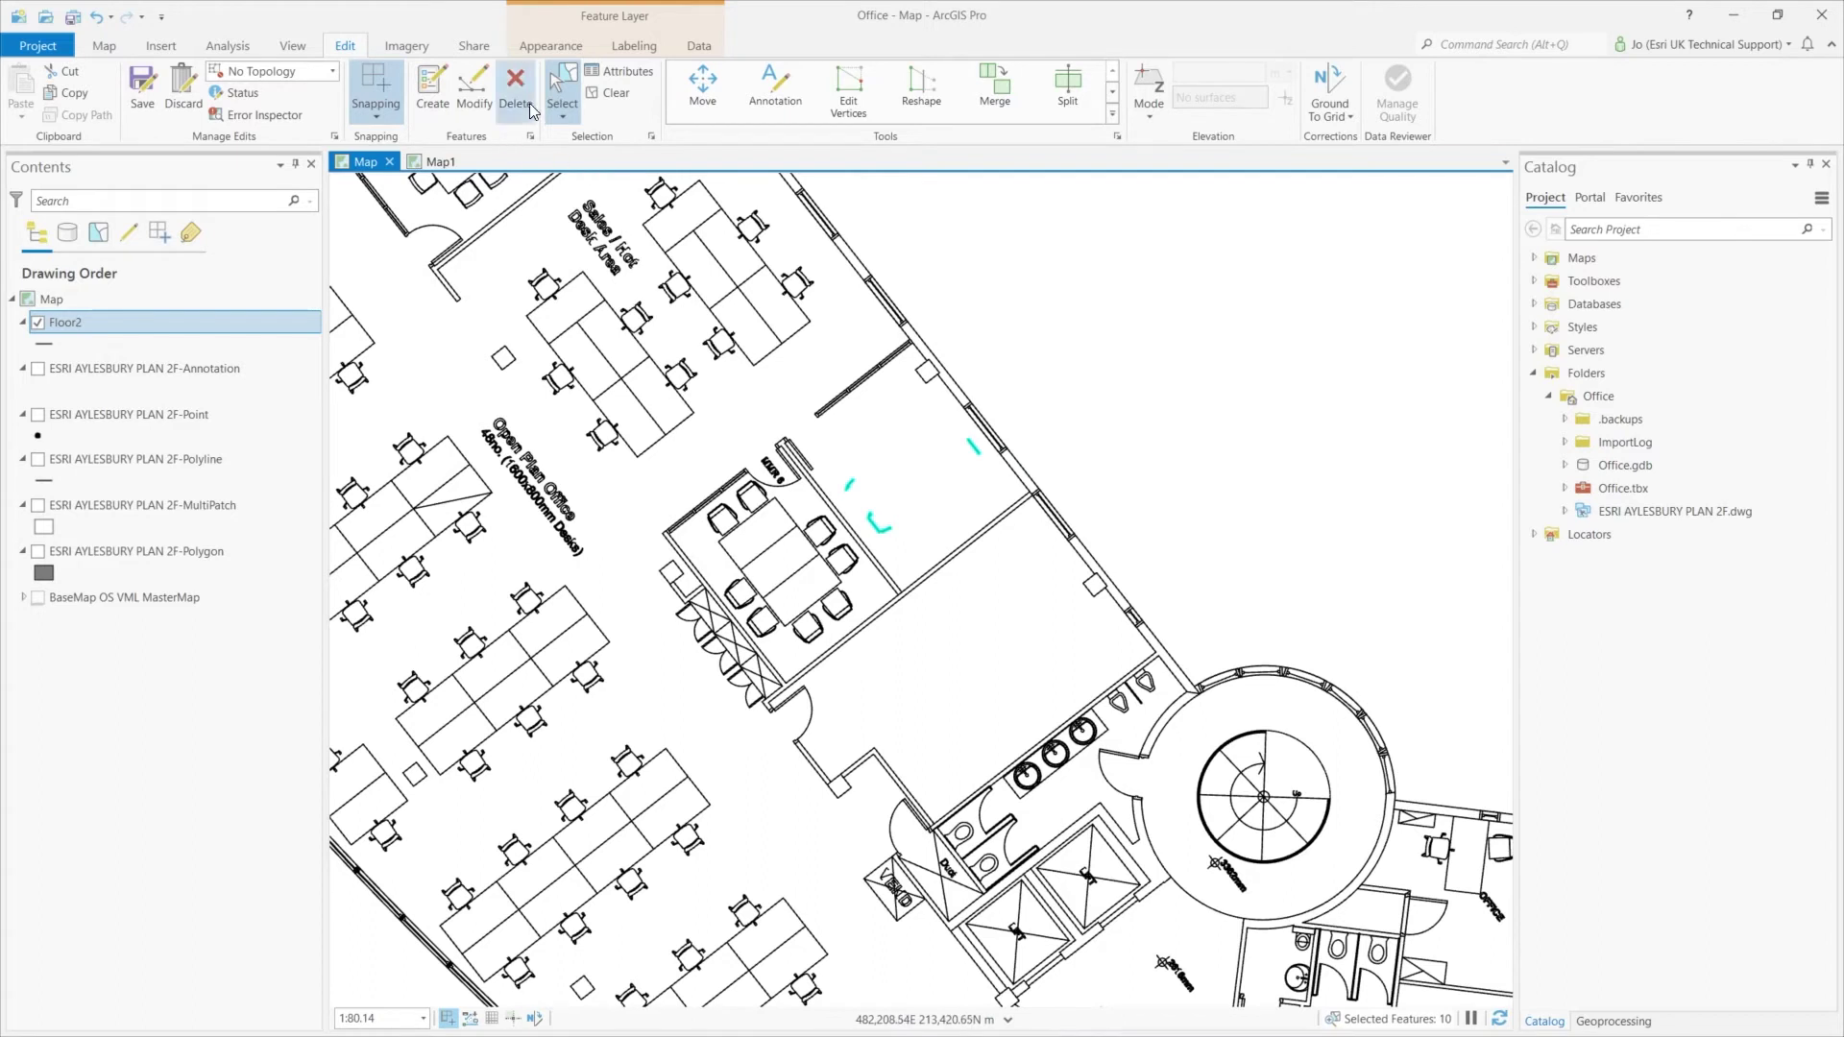
{"action": "left_click", "coordinate": [529, 103]}
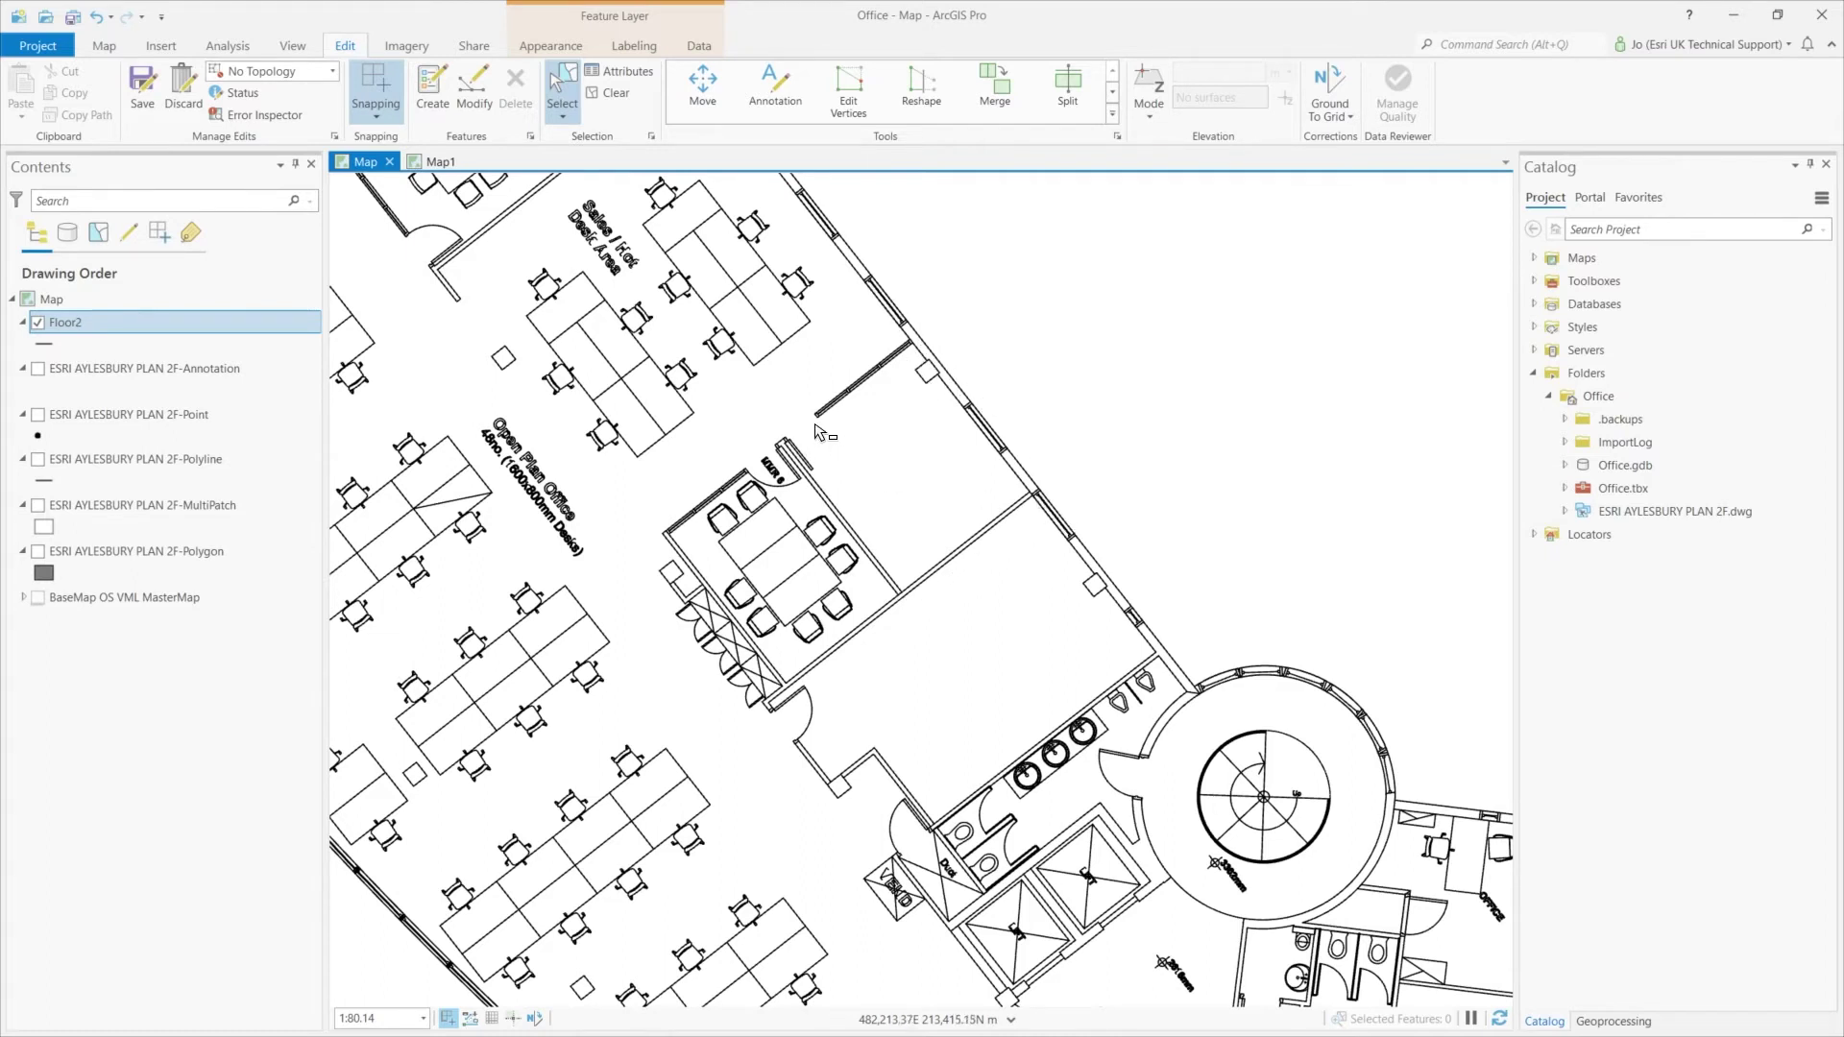
Edit the vertices of the thin rectangle beside the MMR 6 door, moving its second vertex to the end of the partition wall opposite.
{"action": "scroll", "coordinate": [803, 476], "scroll_direction": "up", "scroll_amount": 2}
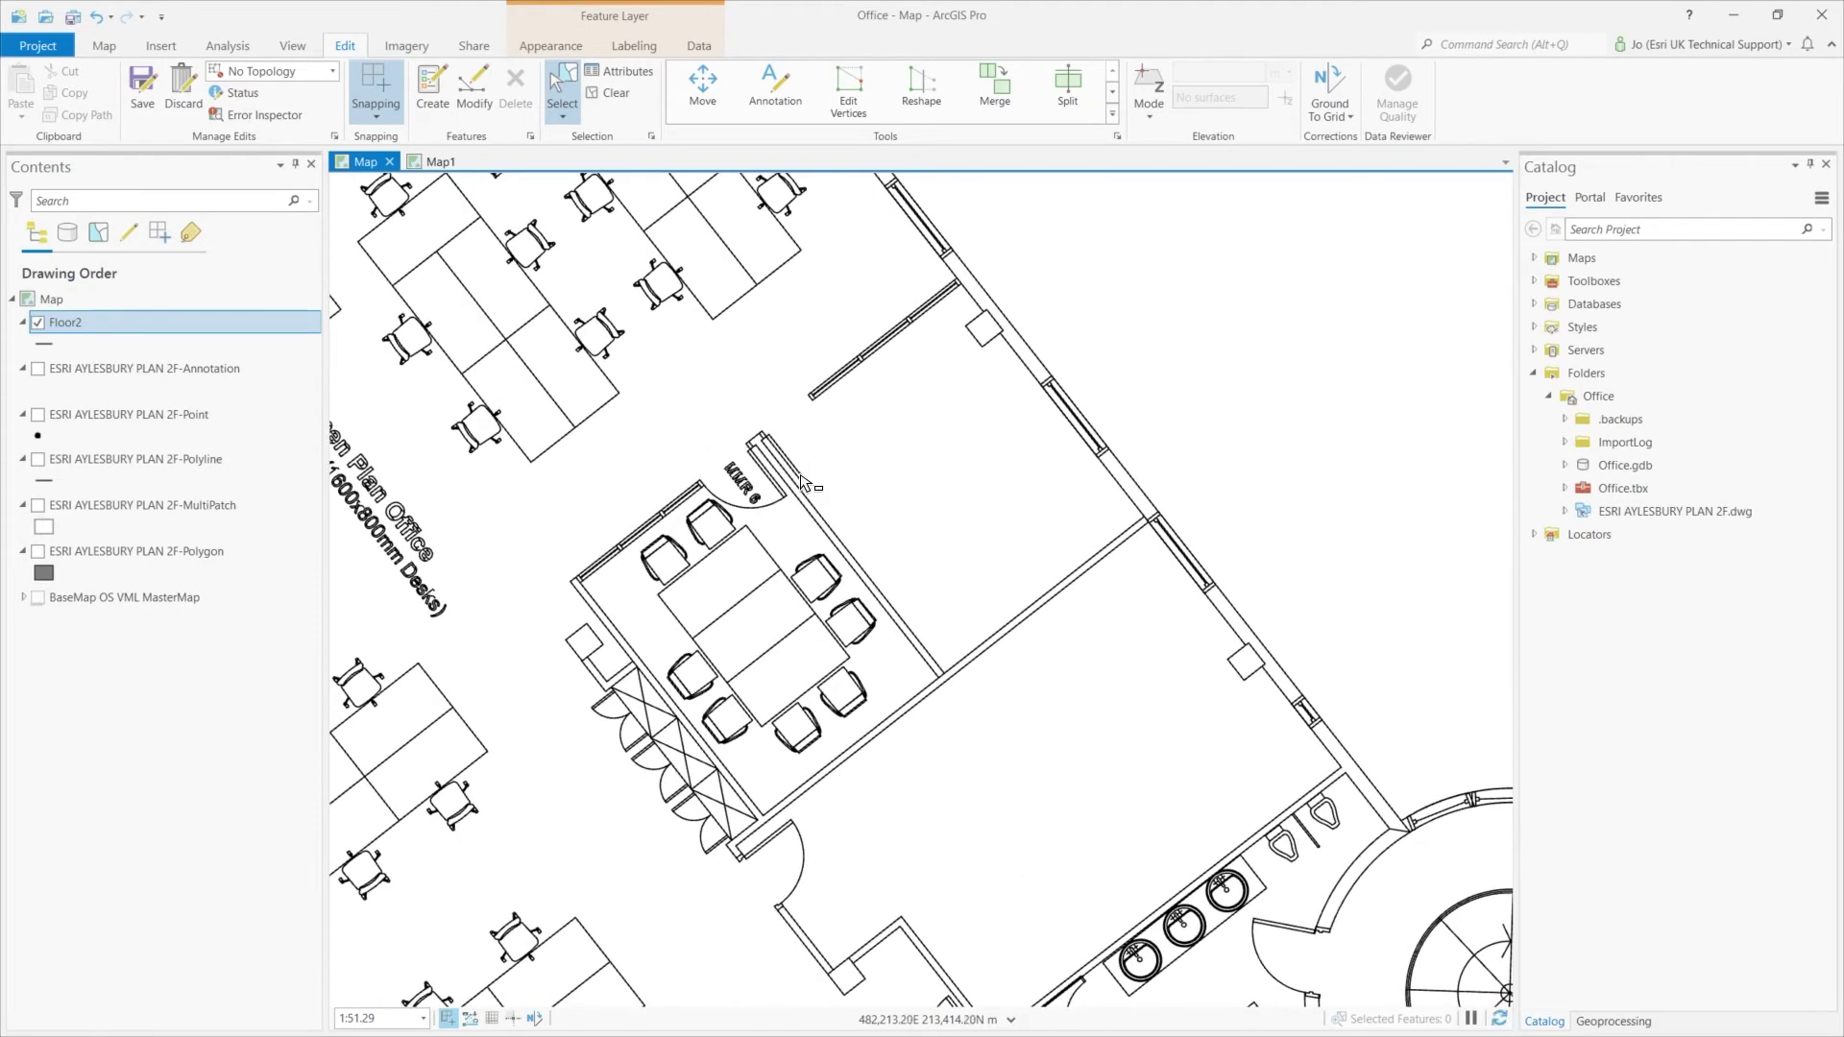
{"action": "left_click", "coordinate": [801, 479]}
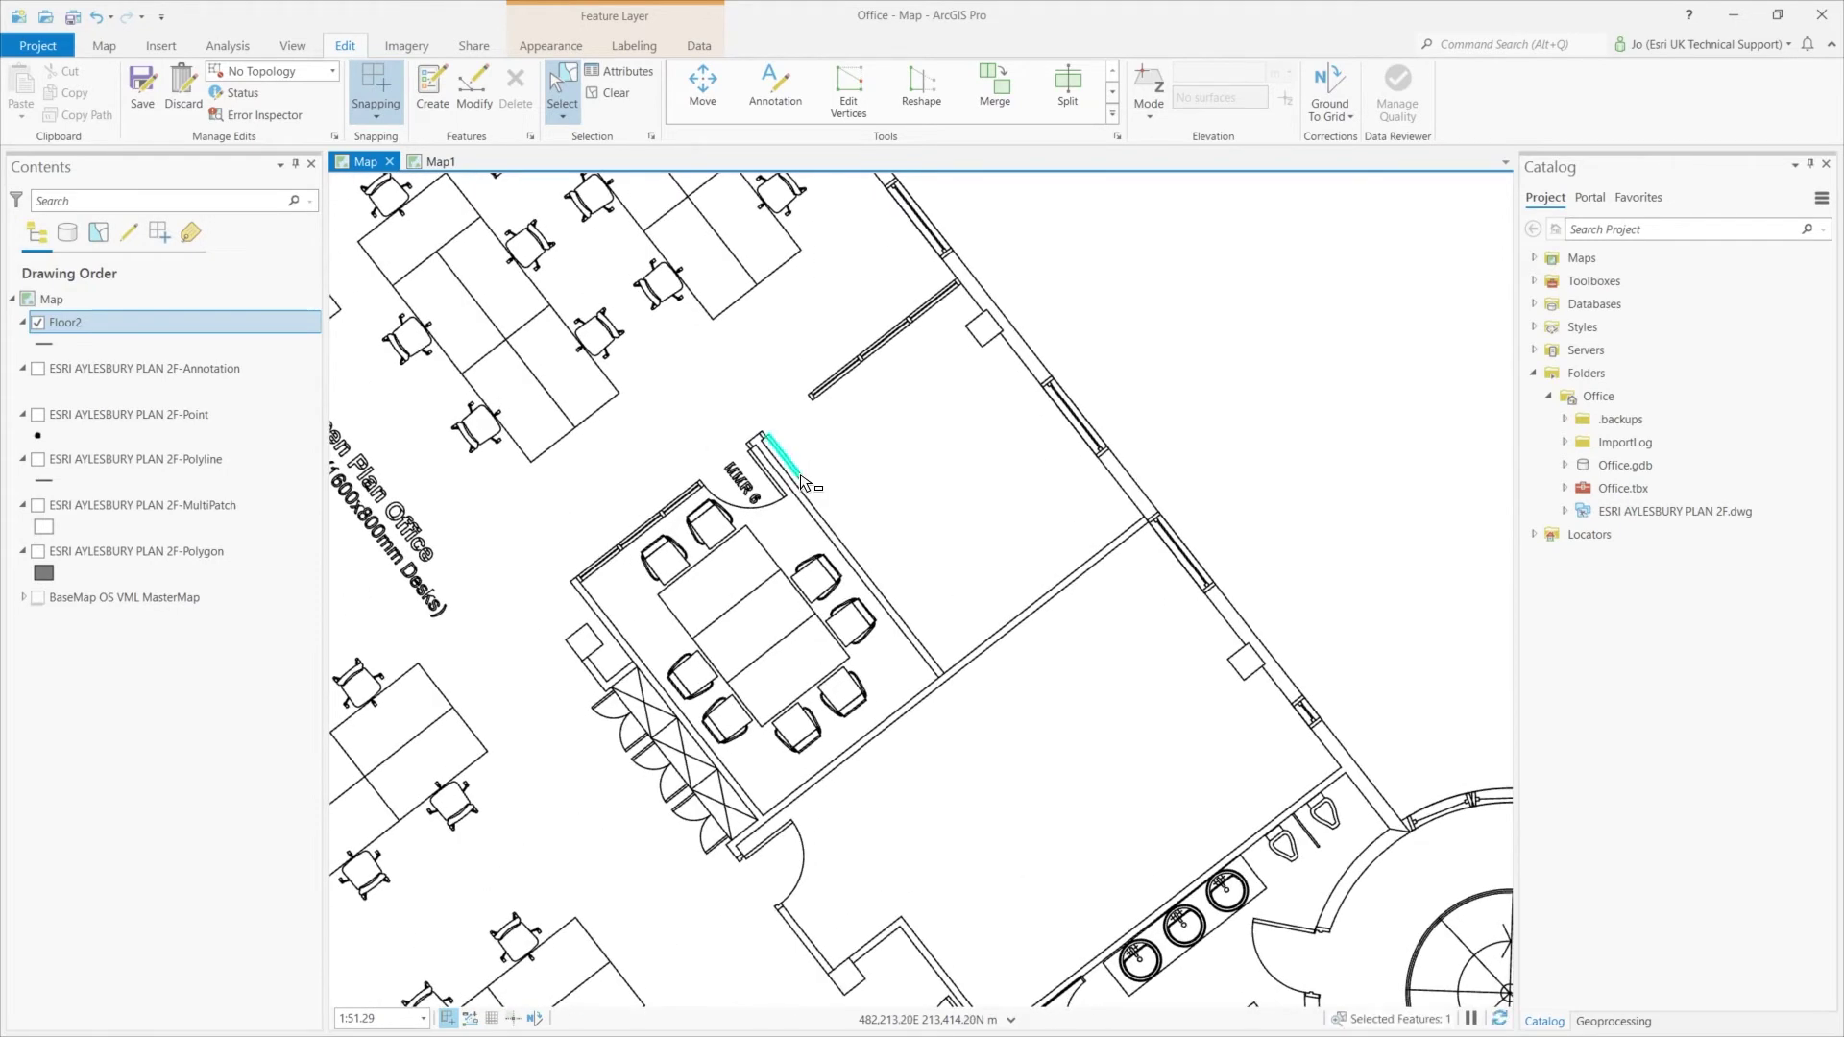
{"action": "left_click", "coordinate": [470, 93]}
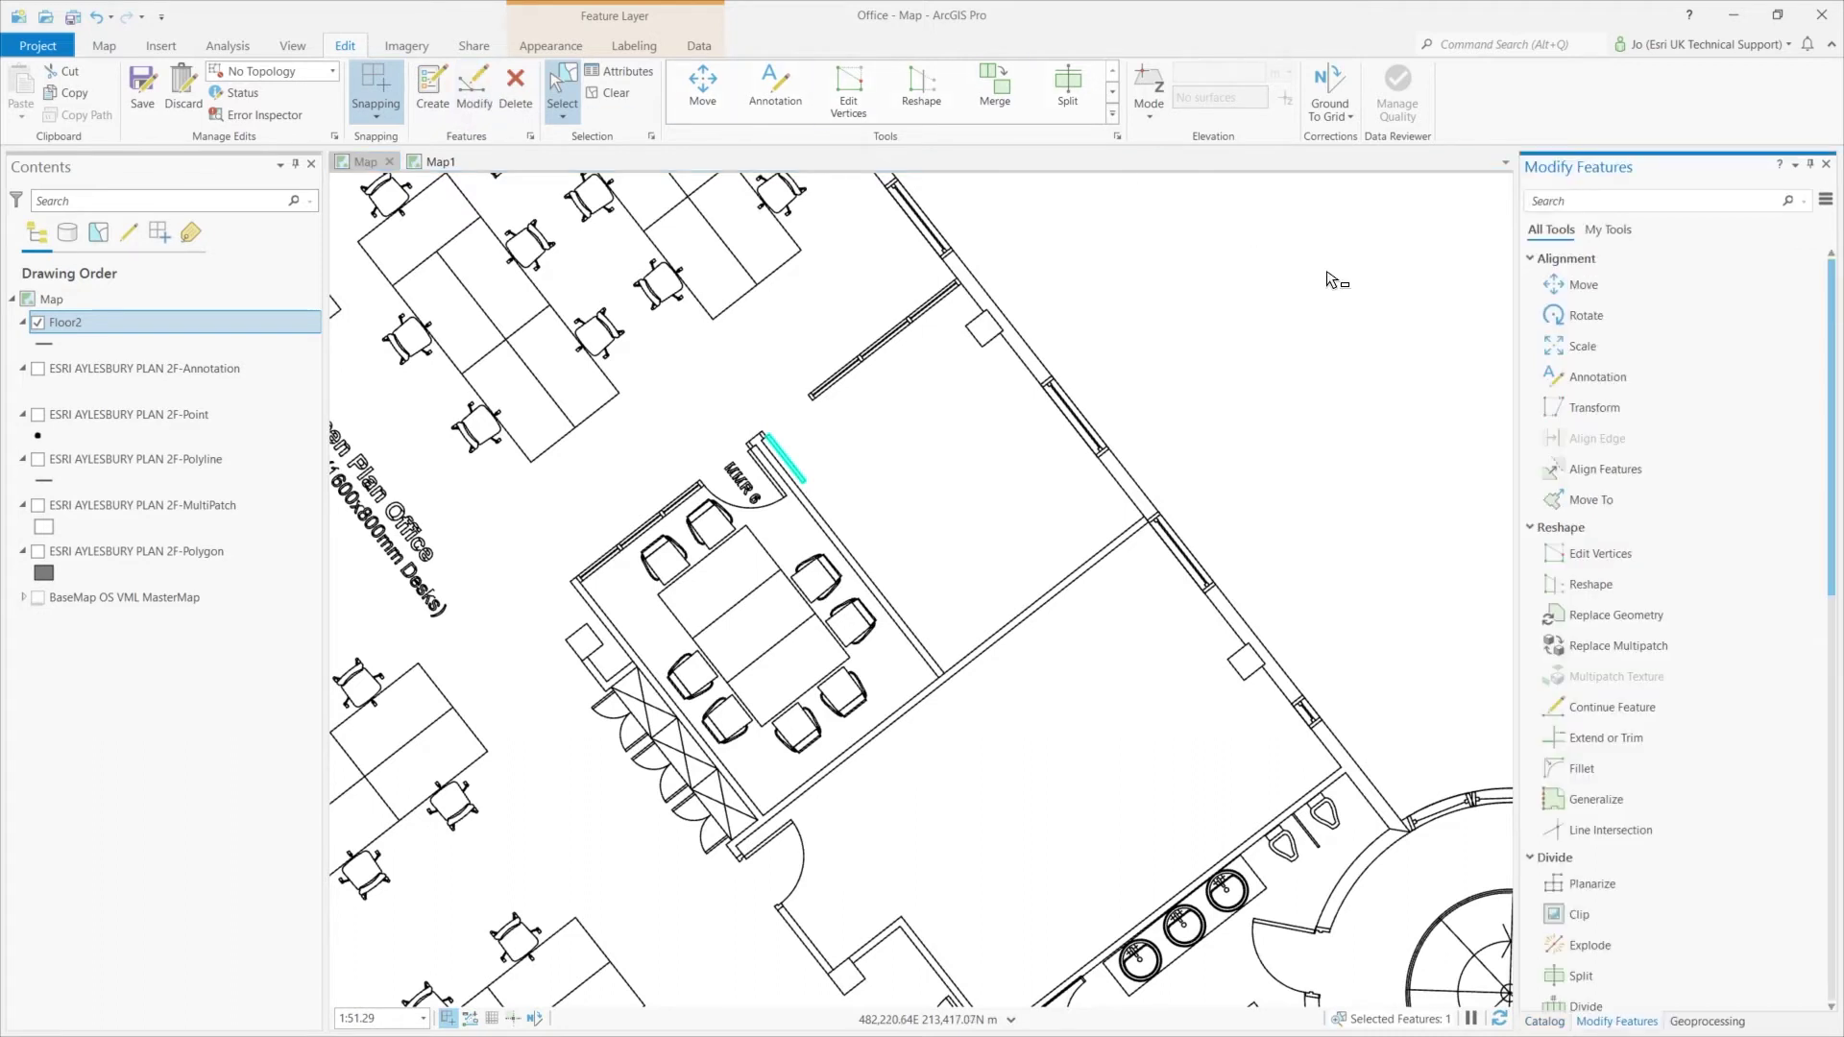
{"action": "left_click", "coordinate": [849, 88]}
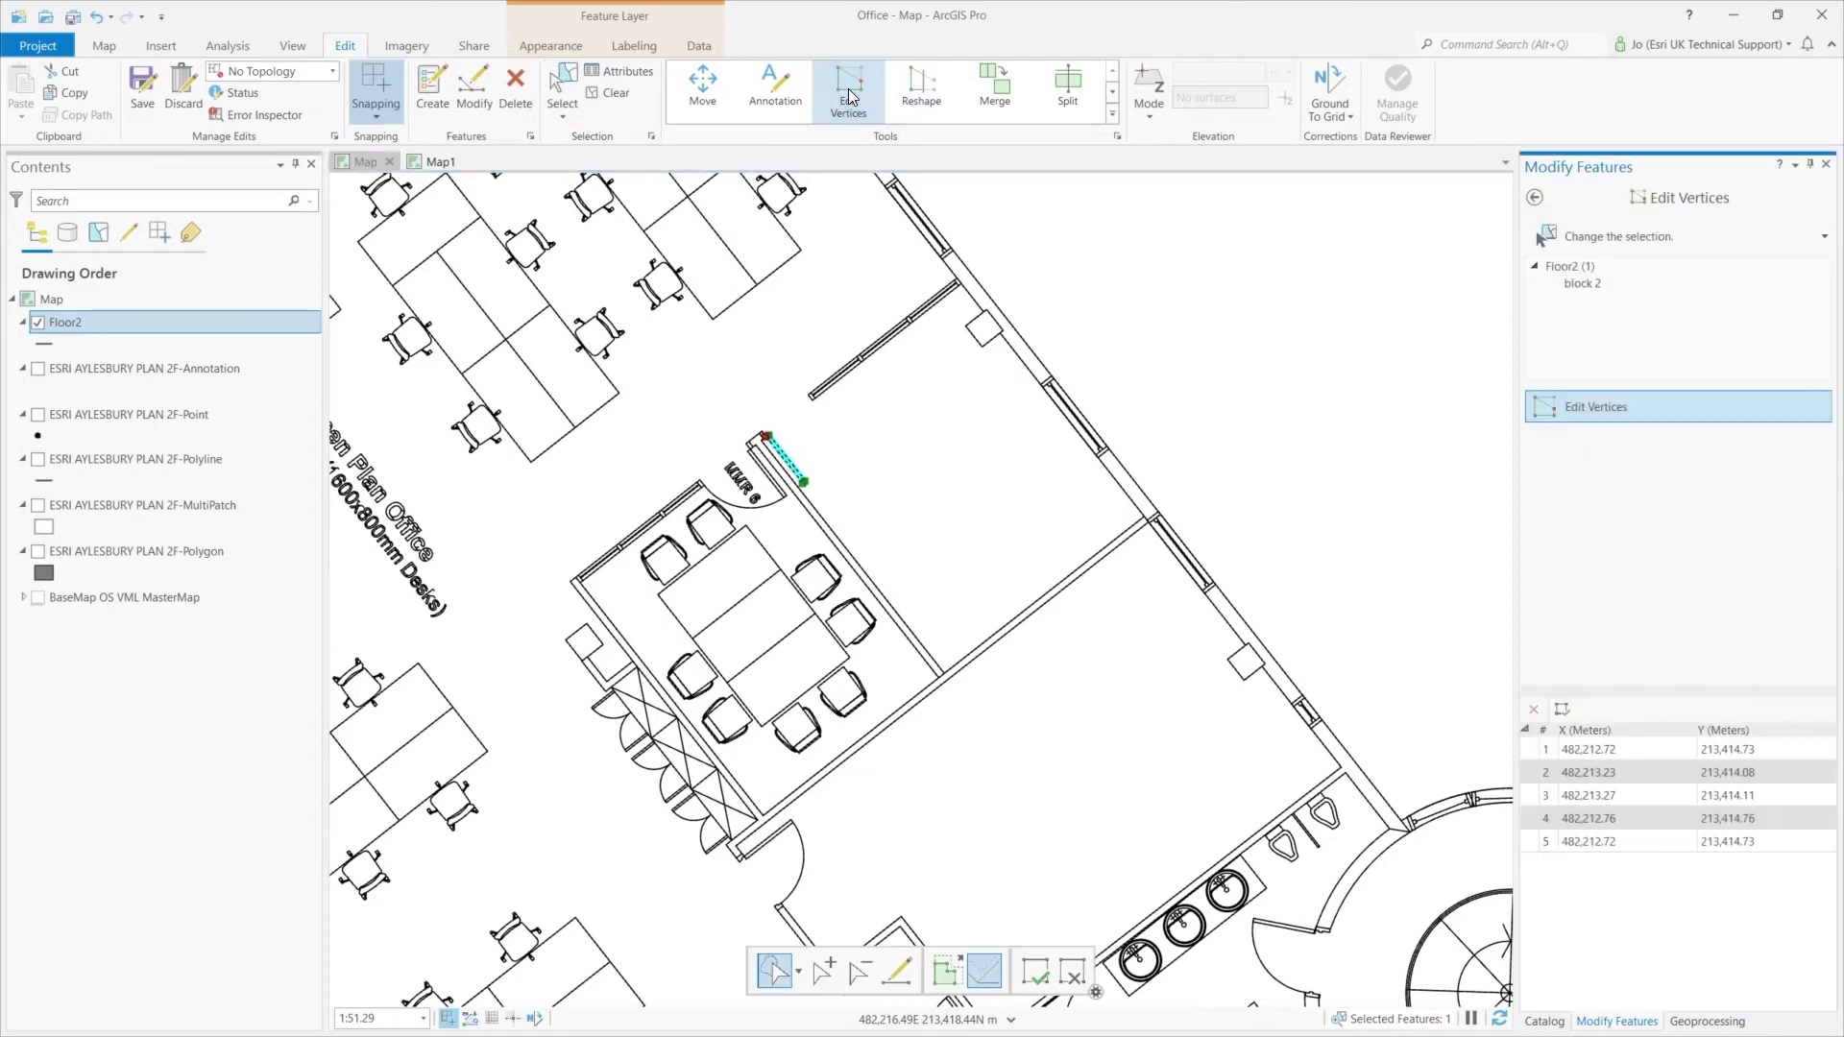
{"action": "scroll", "coordinate": [826, 427], "scroll_direction": "up", "scroll_amount": 4}
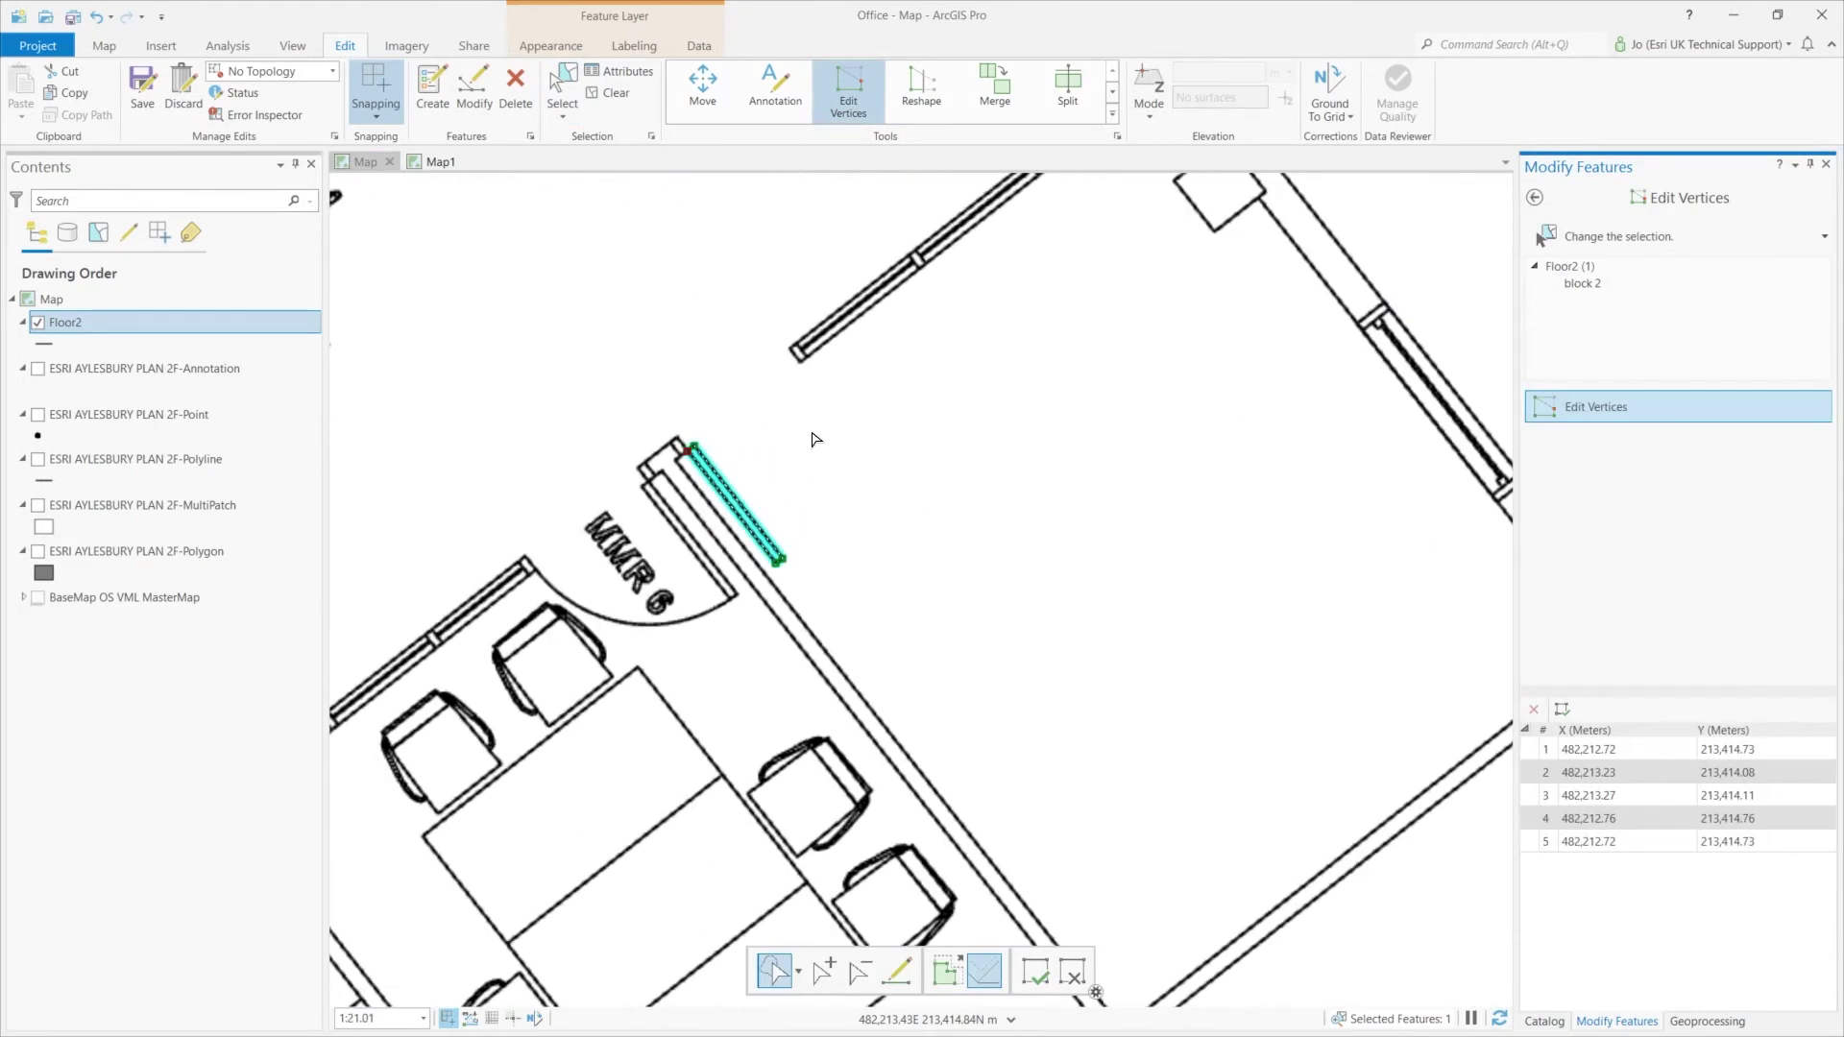
{"action": "left_click_drag", "start_coordinate": [811, 438], "coordinate": [965, 523]}
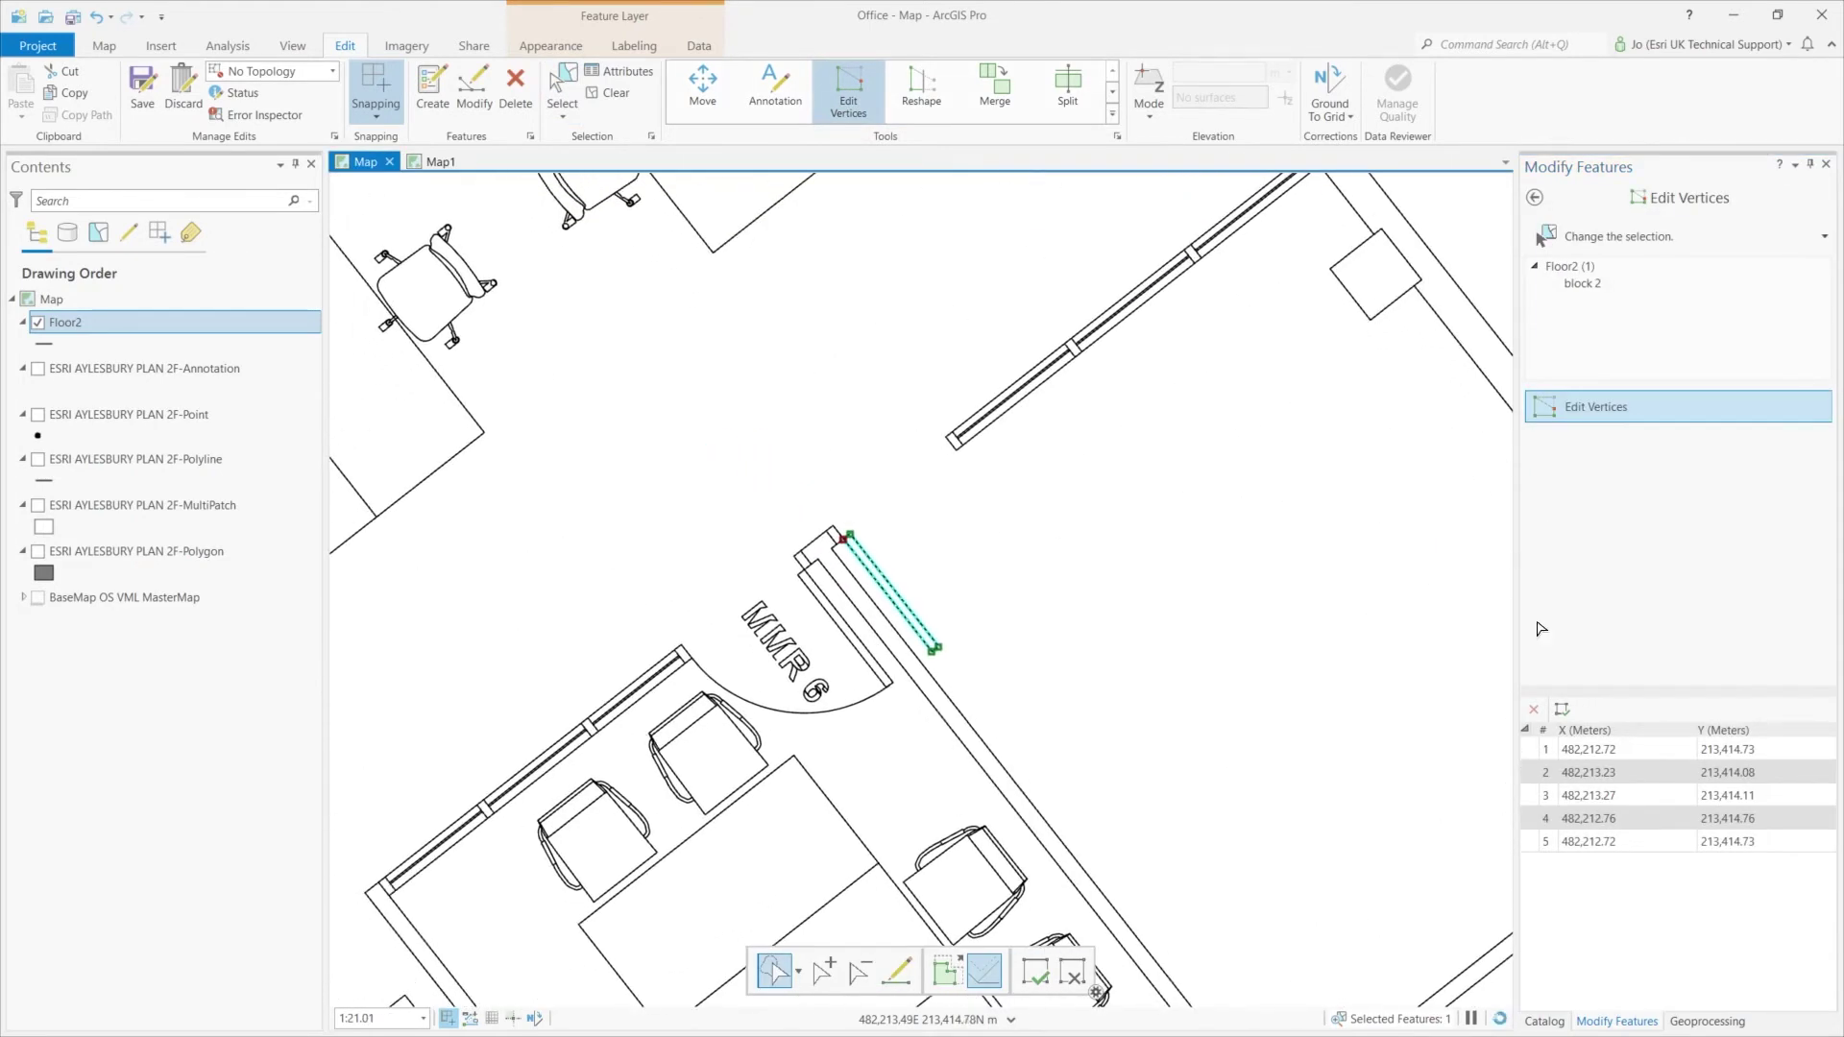
{"action": "left_click", "coordinate": [1533, 774]}
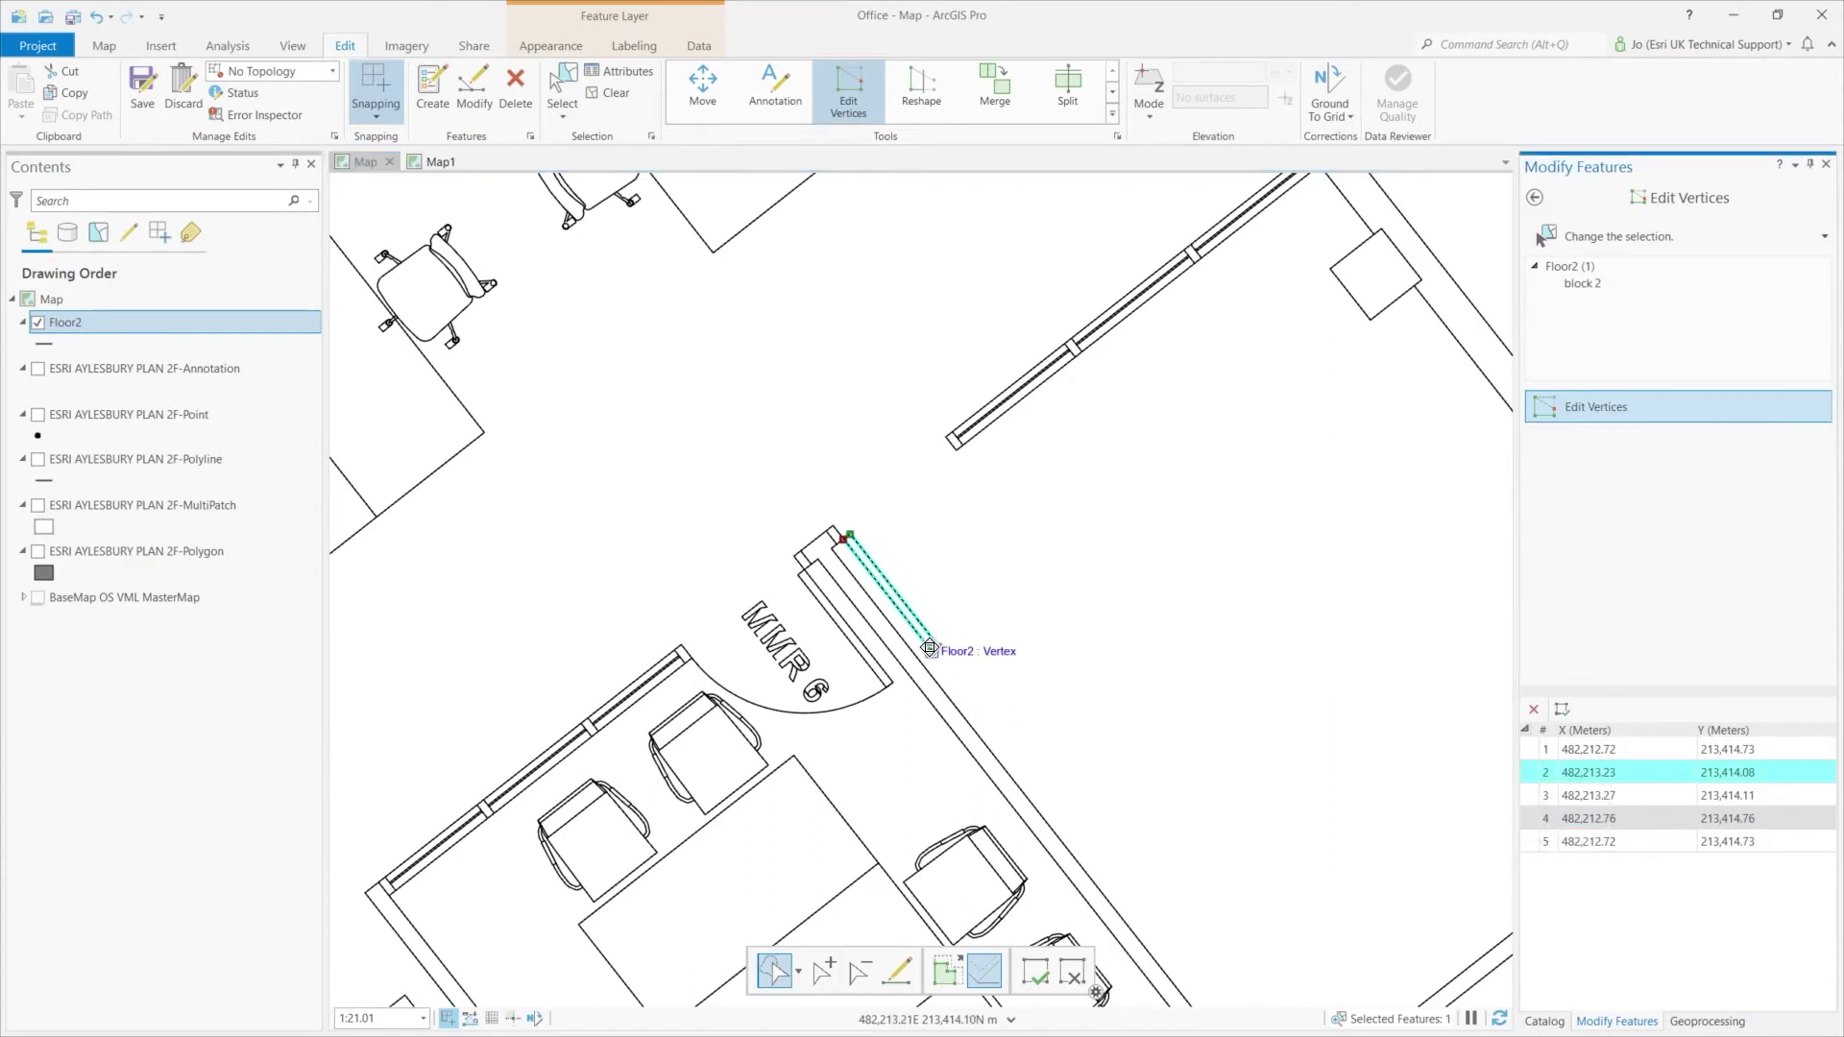
{"action": "left_click_drag", "start_coordinate": [929, 650], "coordinate": [956, 448]}
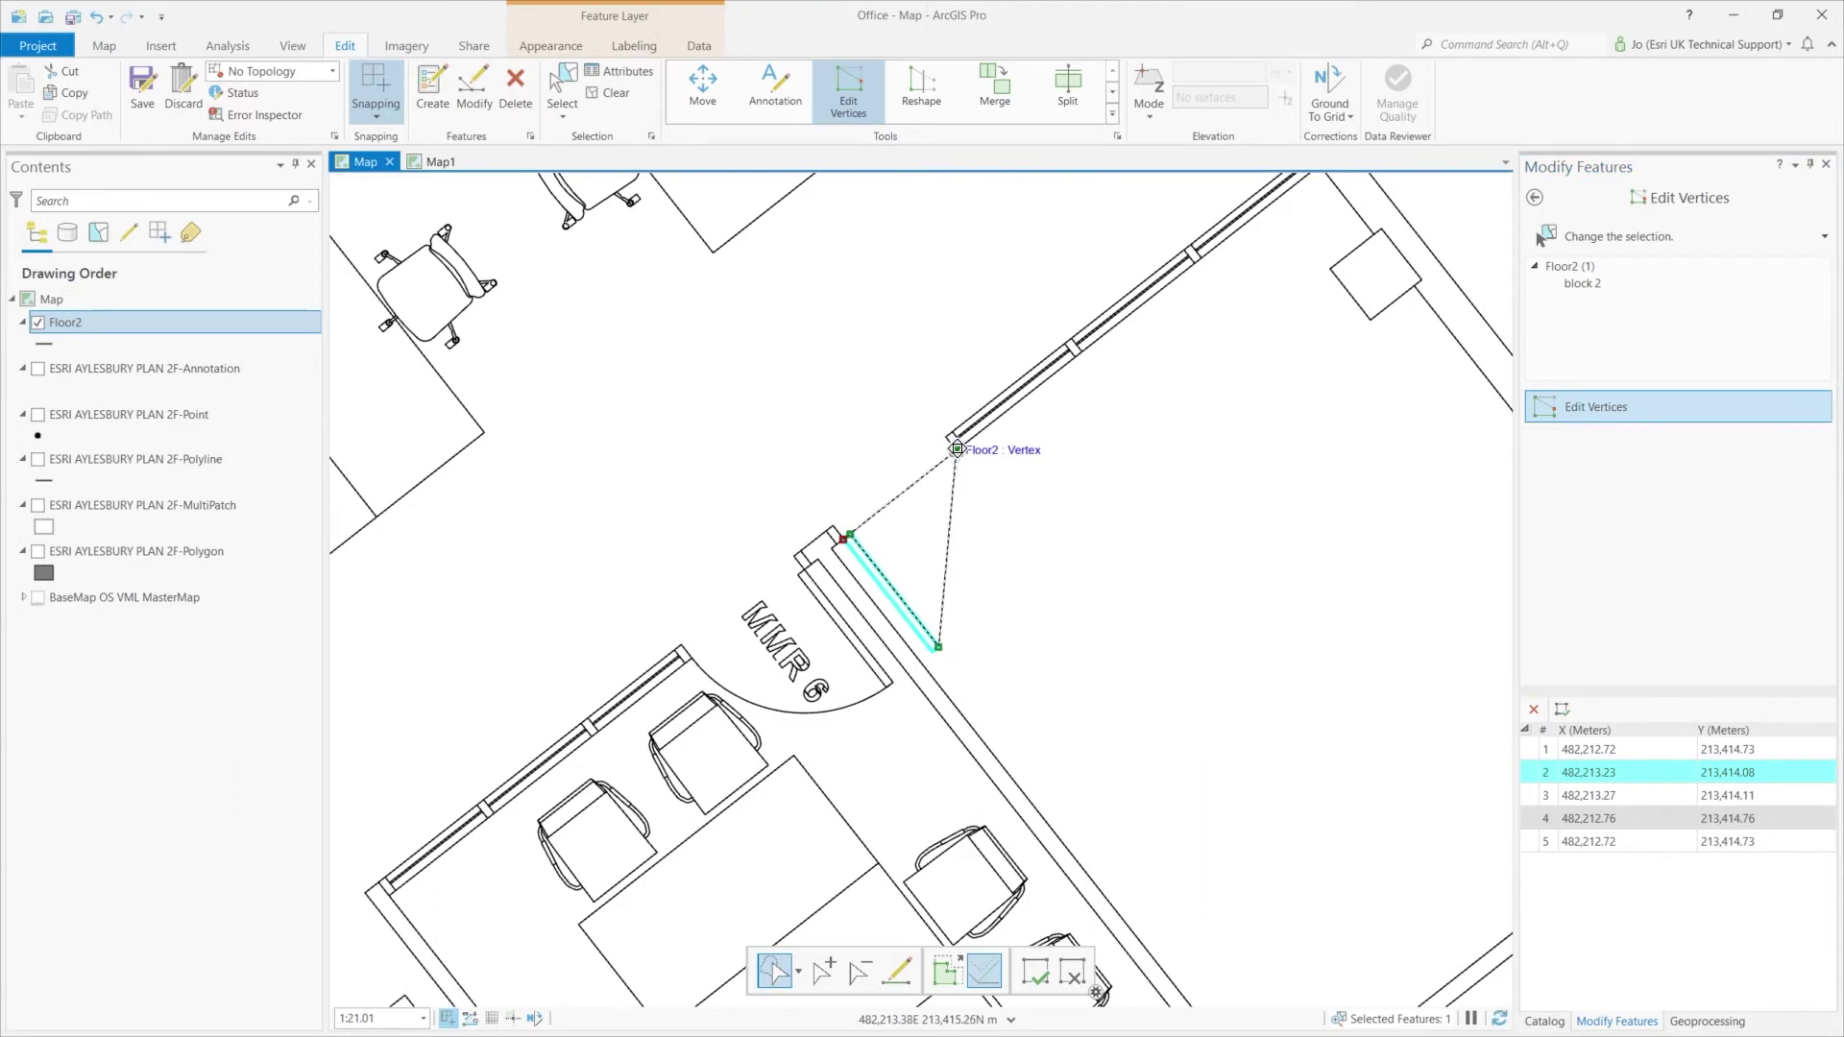
Delete the reshaped rectangle's three surplus vertices so that a single line spans the gap between the two walls.
{"action": "left_click", "coordinate": [1531, 793]}
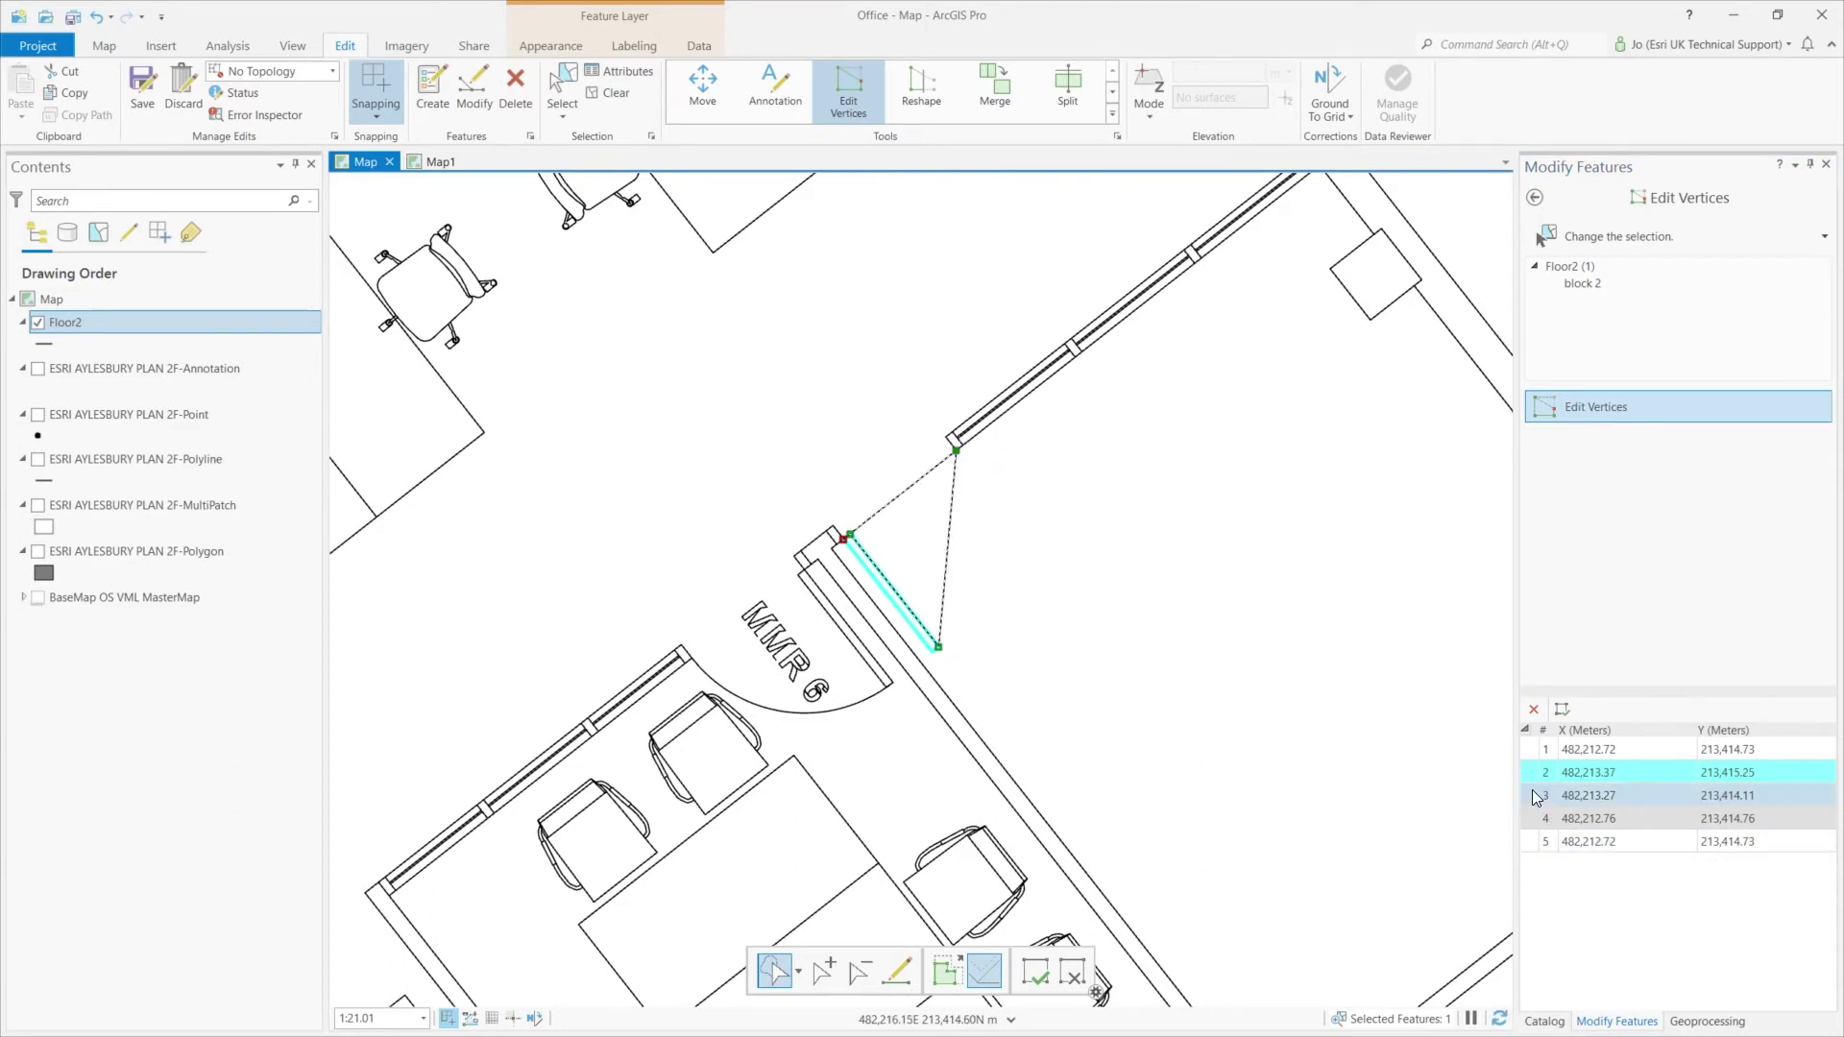
{"action": "right_click", "coordinate": [1531, 795]}
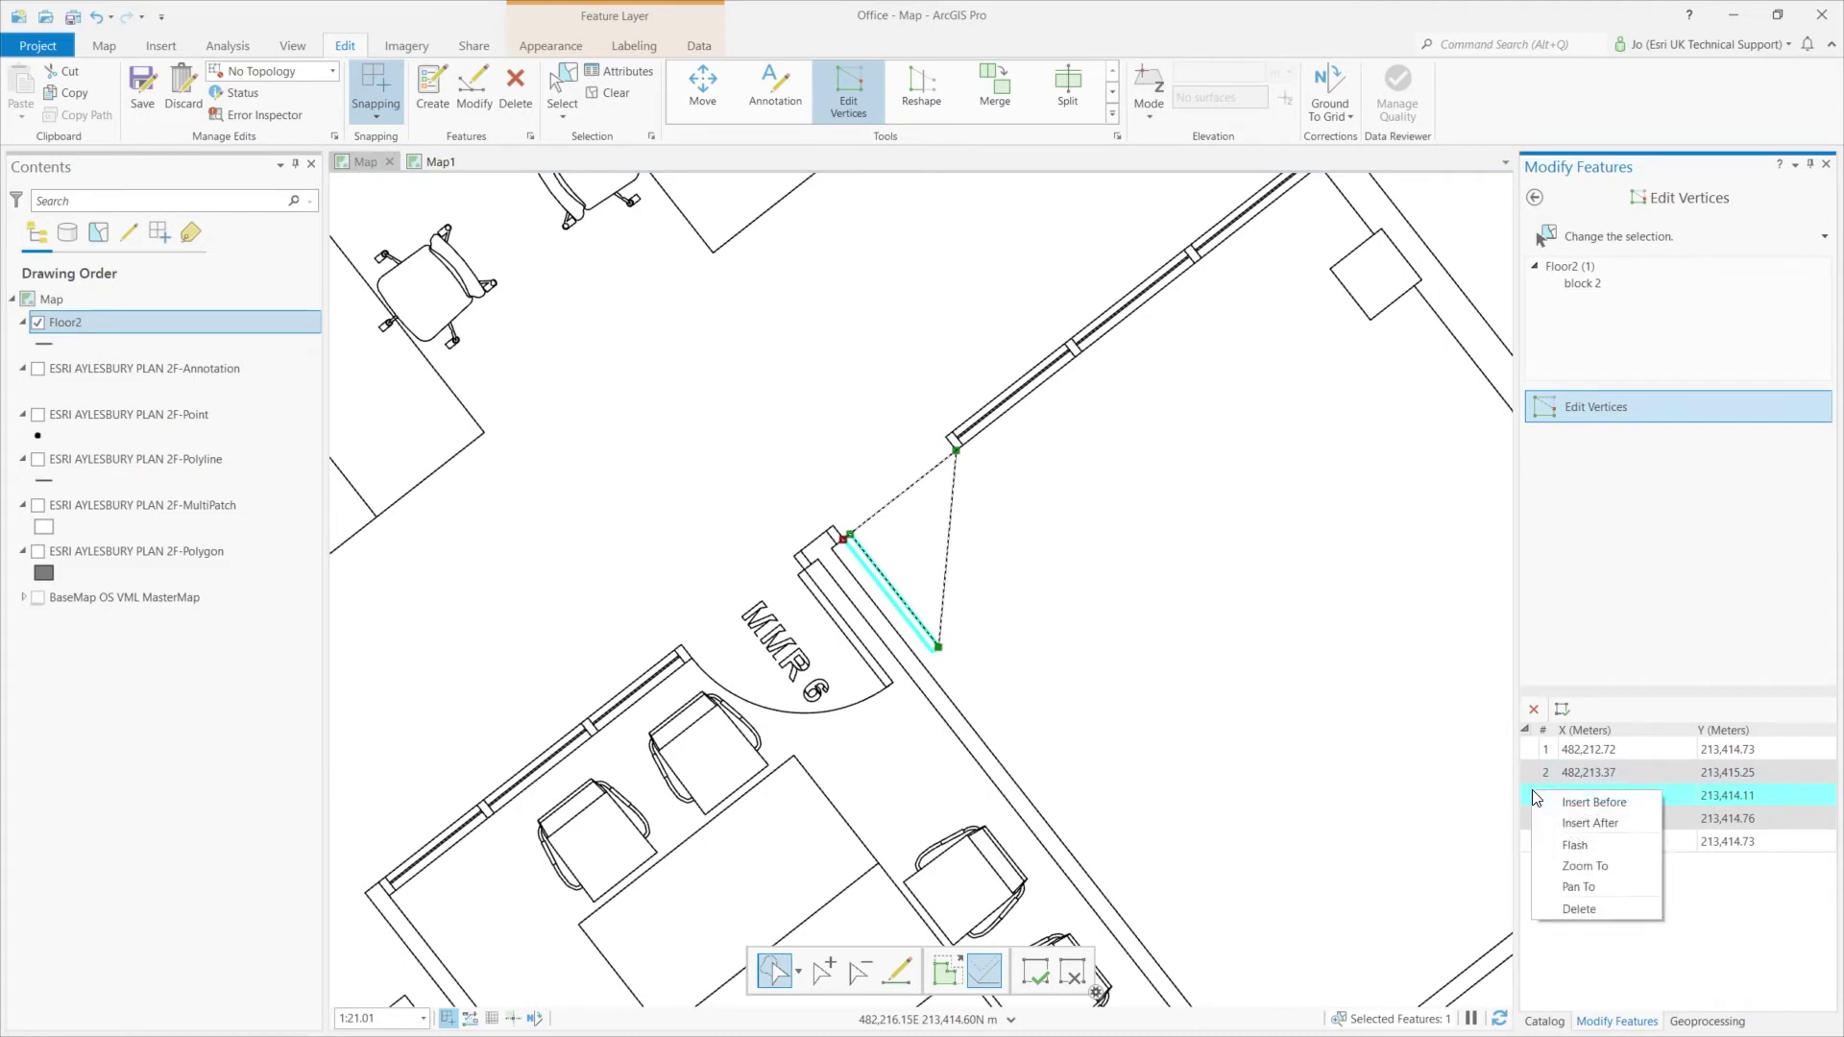
{"action": "left_click", "coordinate": [1585, 910]}
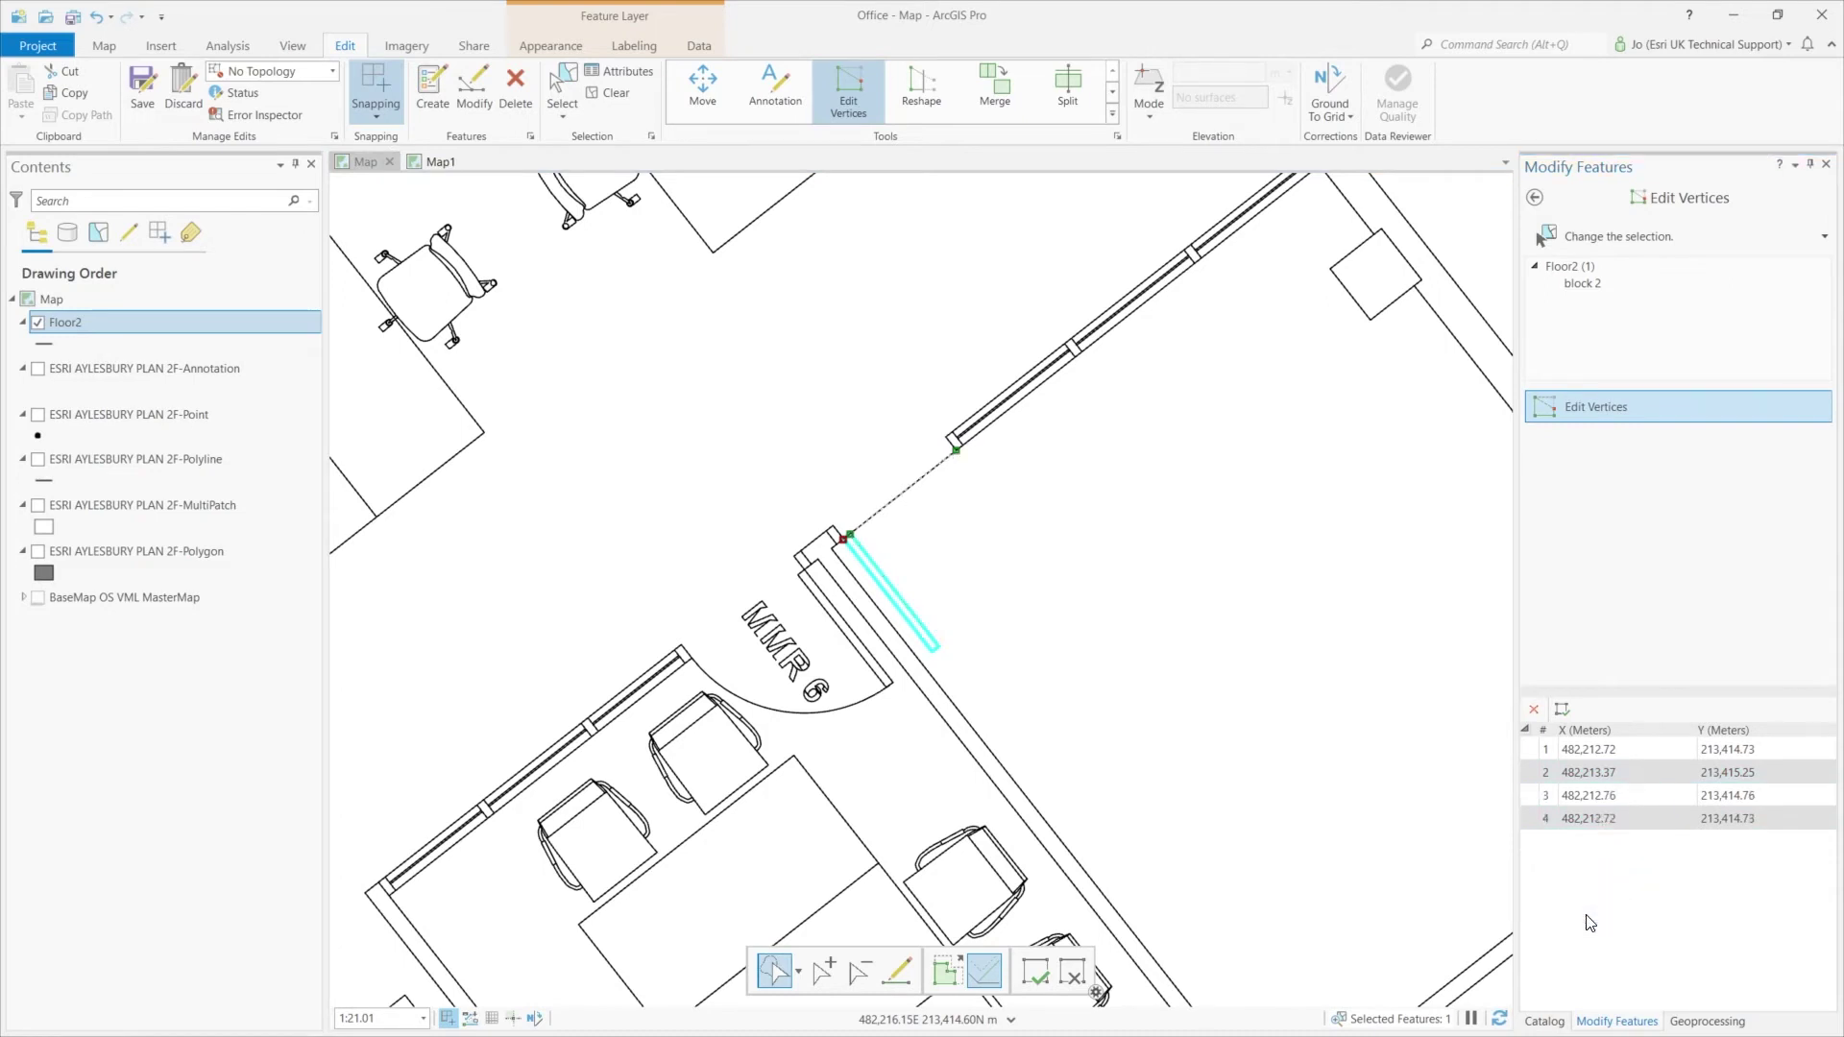
{"action": "left_click", "coordinate": [1532, 795]}
{"action": "right_click", "coordinate": [1531, 795]}
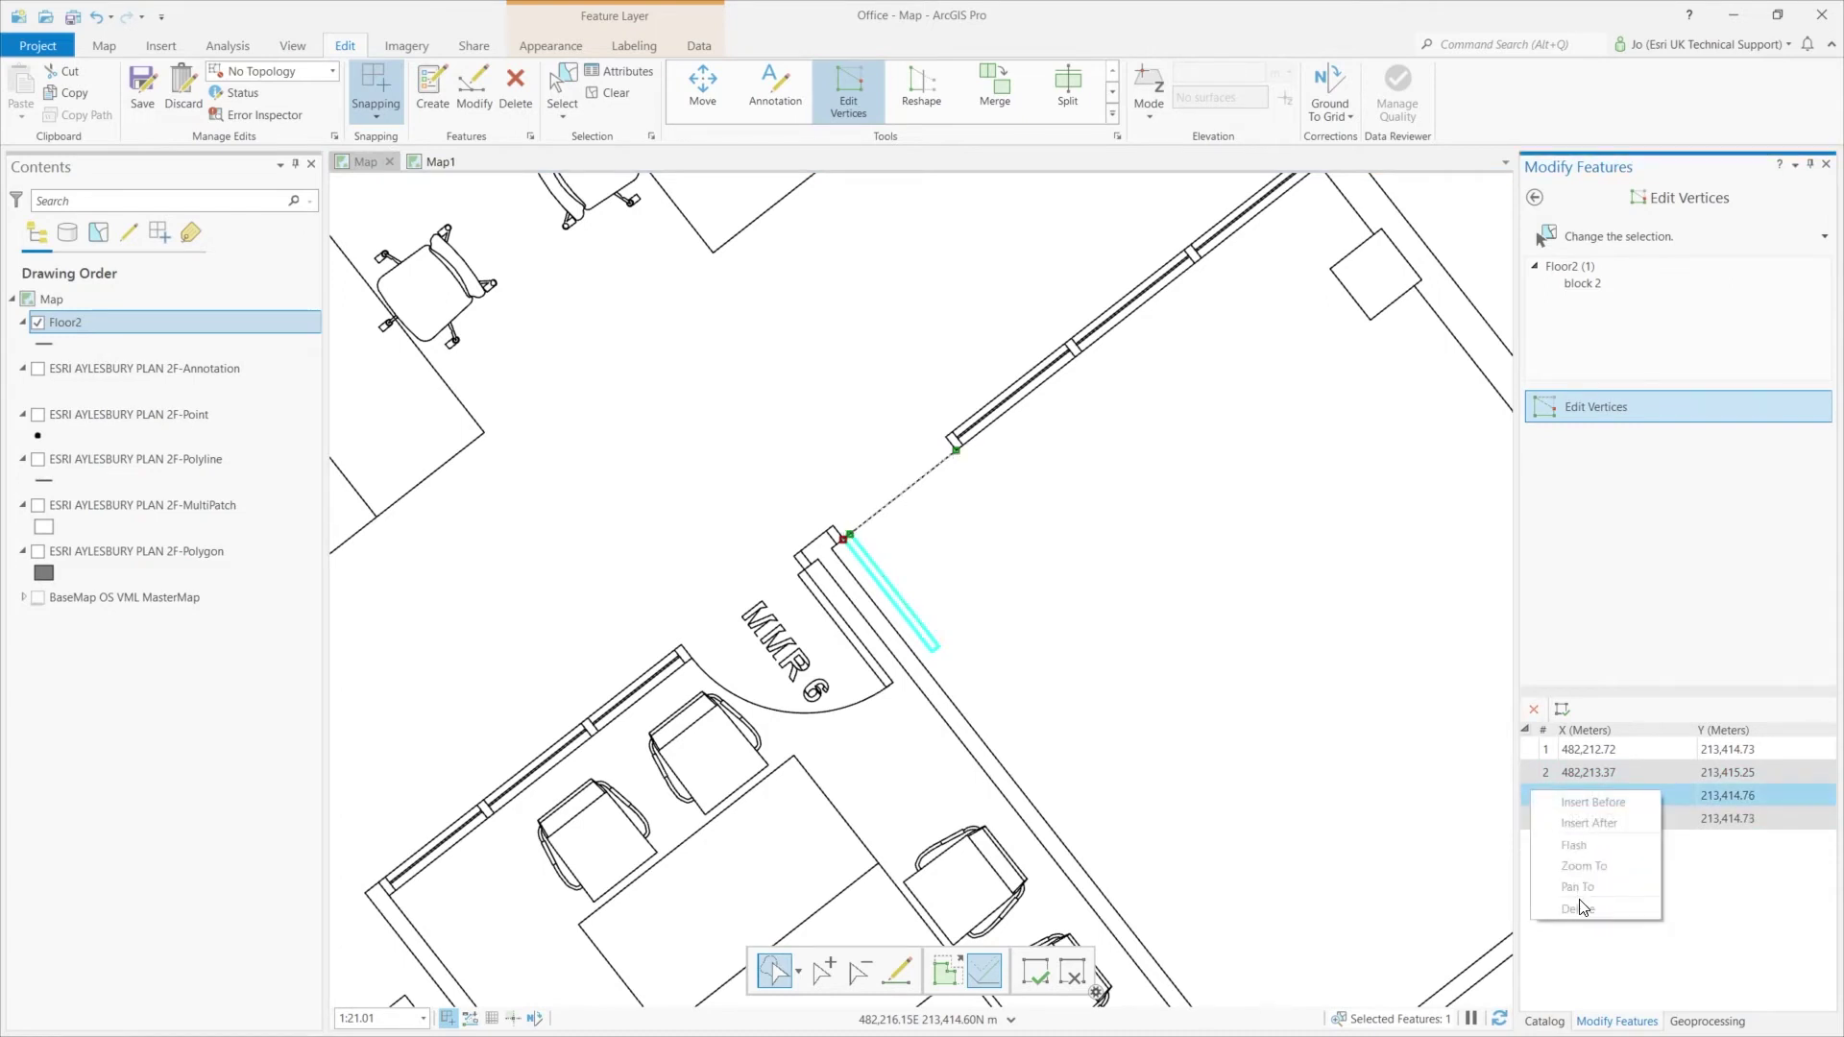
{"action": "left_click", "coordinate": [1544, 773]}
{"action": "left_click", "coordinate": [1535, 795]}
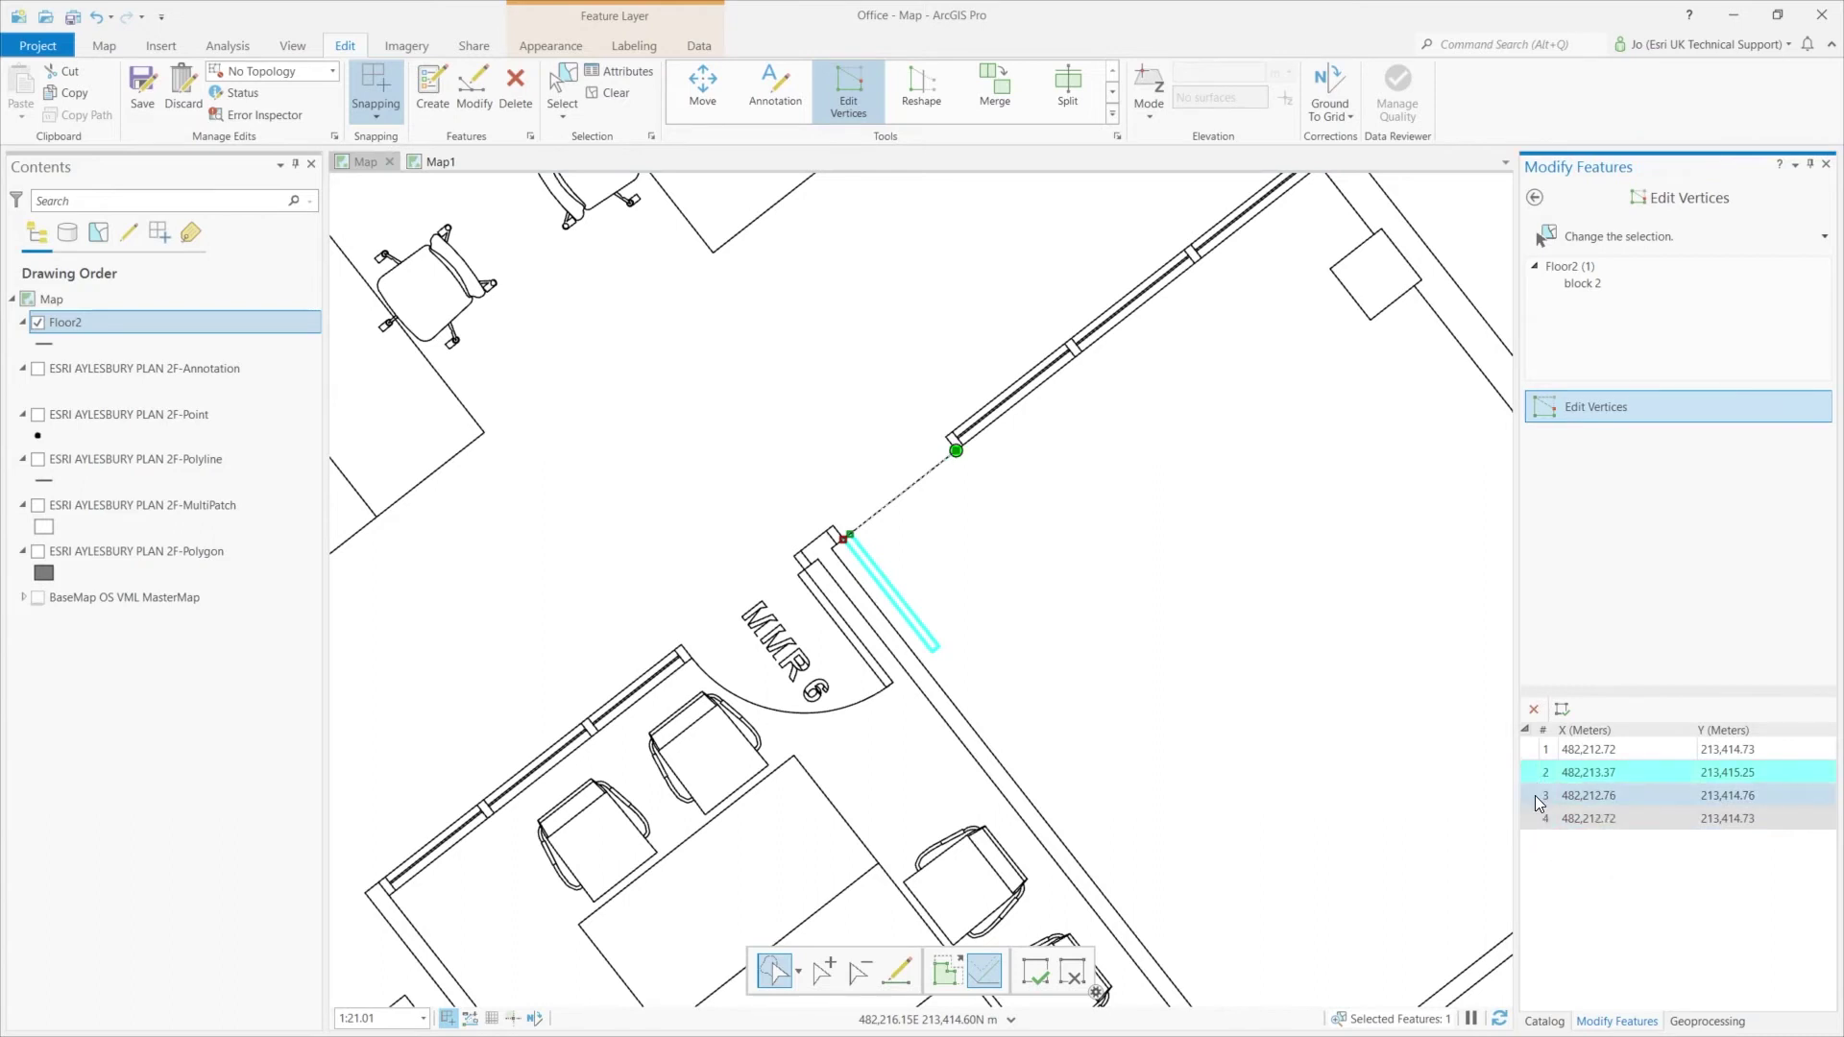
{"action": "right_click", "coordinate": [1527, 795]}
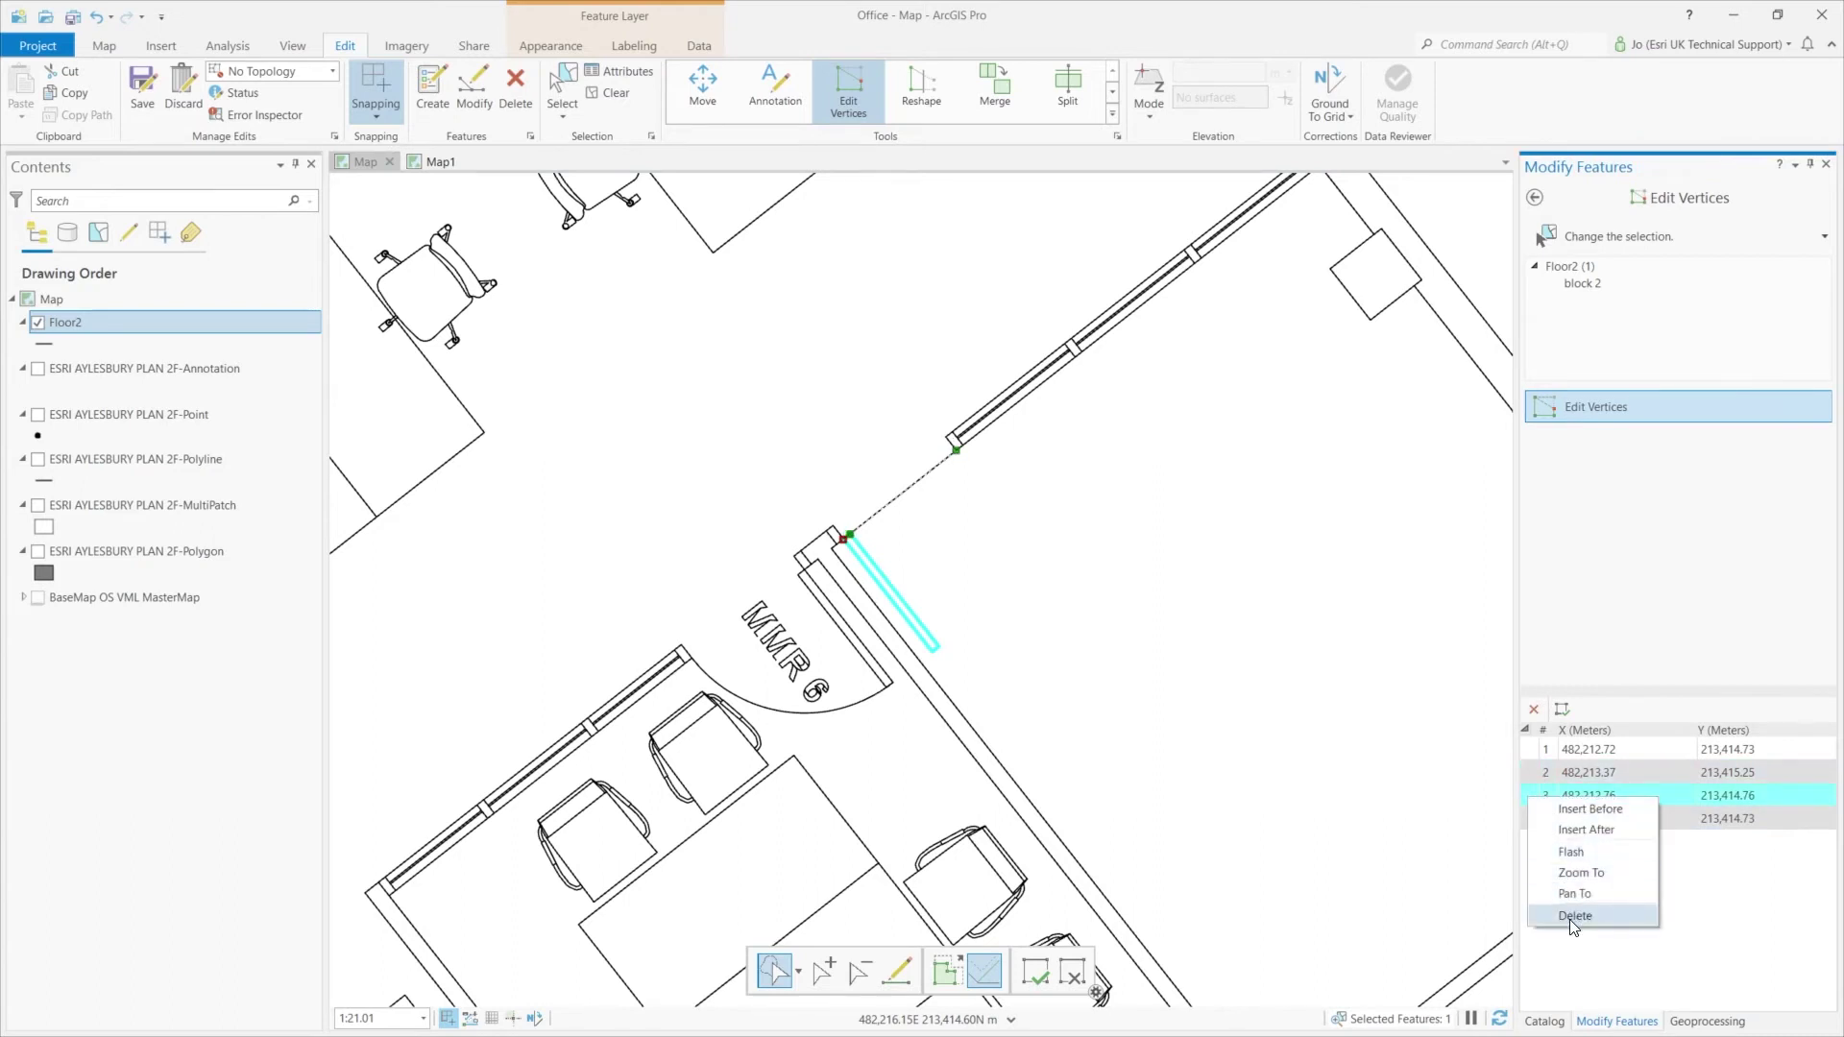
{"action": "left_click", "coordinate": [1573, 920]}
{"action": "left_click", "coordinate": [1532, 793]}
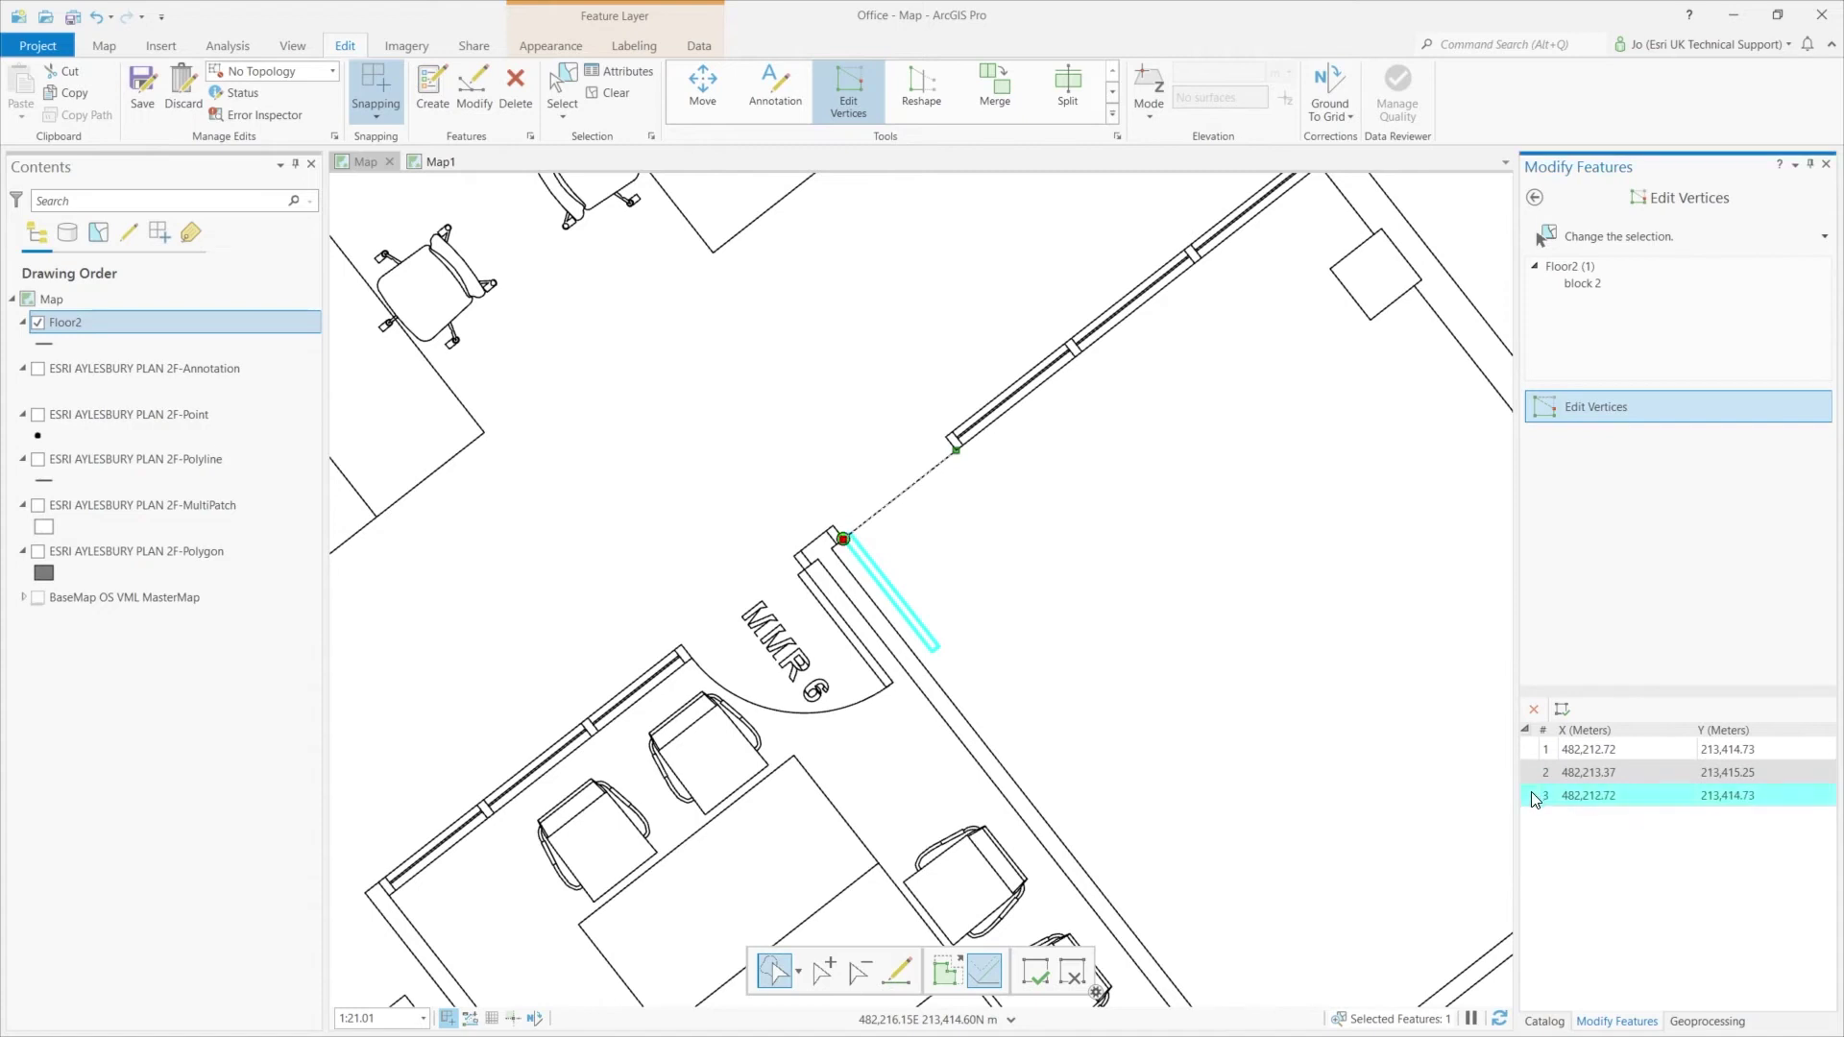
{"action": "right_click", "coordinate": [1532, 793]}
{"action": "left_click", "coordinate": [1567, 911]}
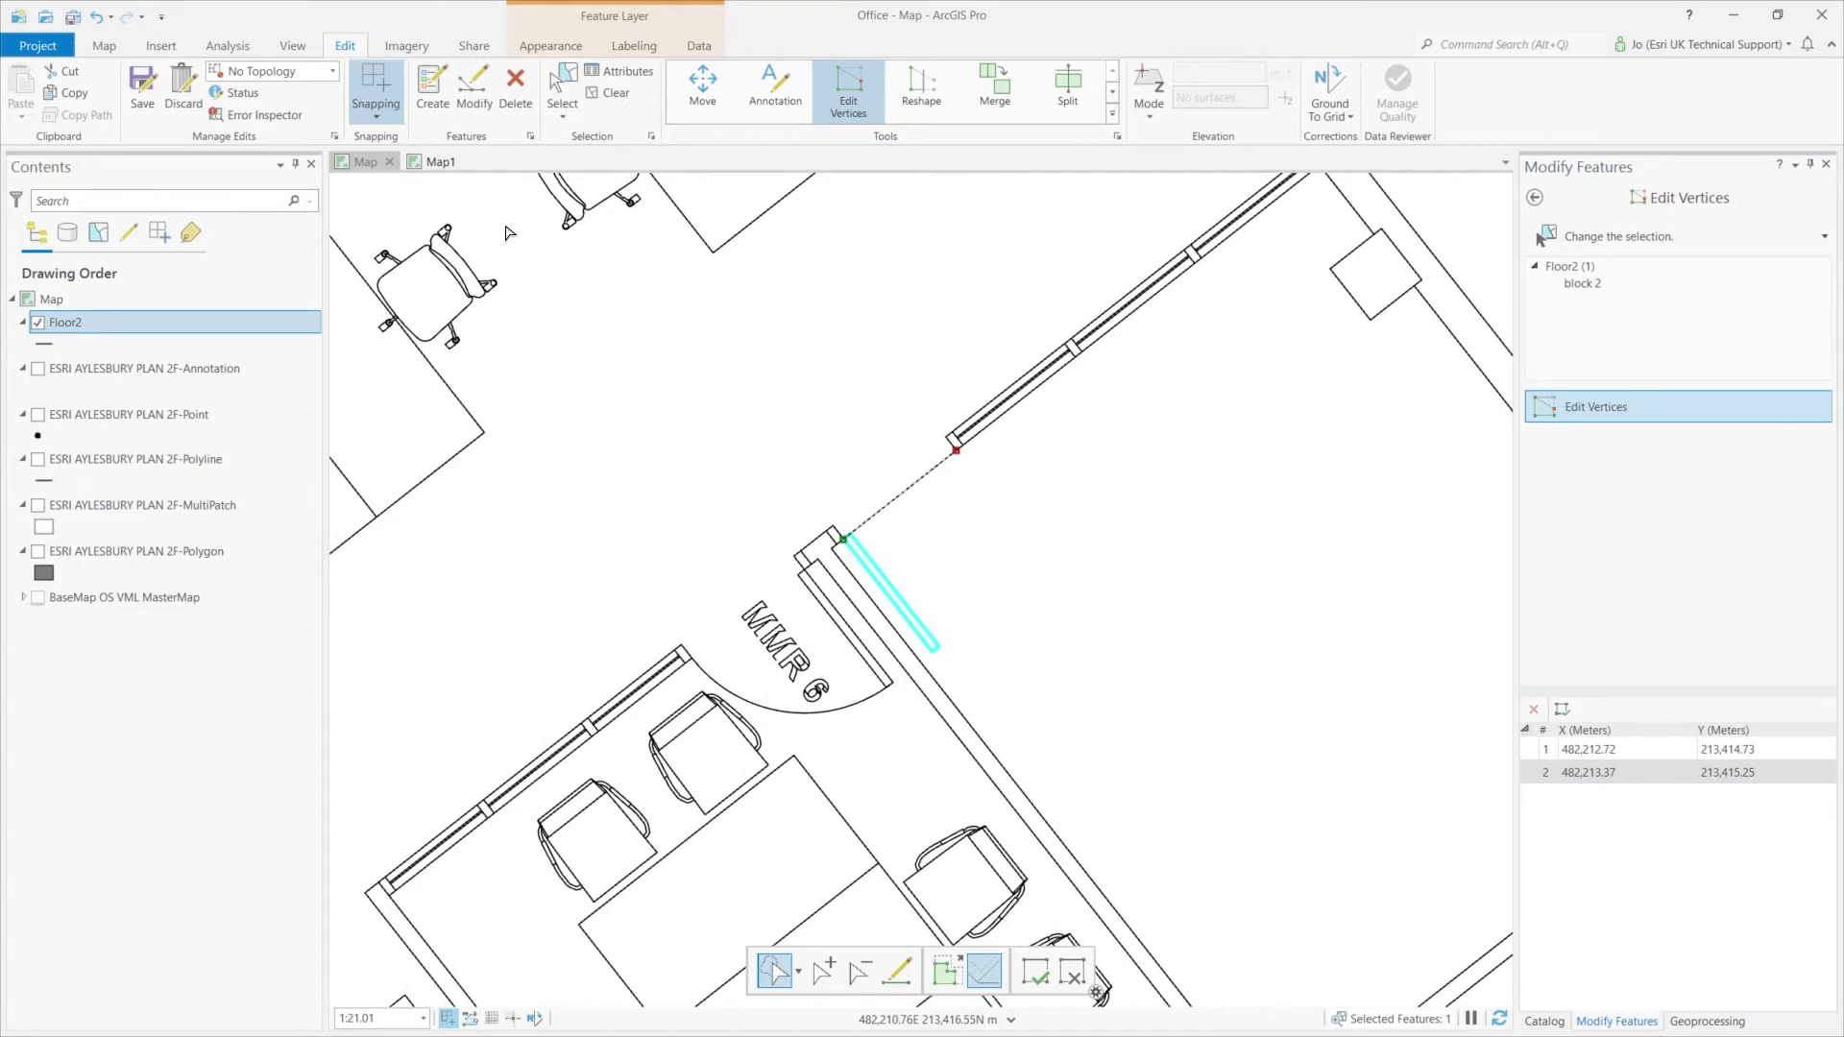
Save all edits to the Floor2 linework and close the vertex editing tool.
{"action": "left_click", "coordinate": [152, 79]}
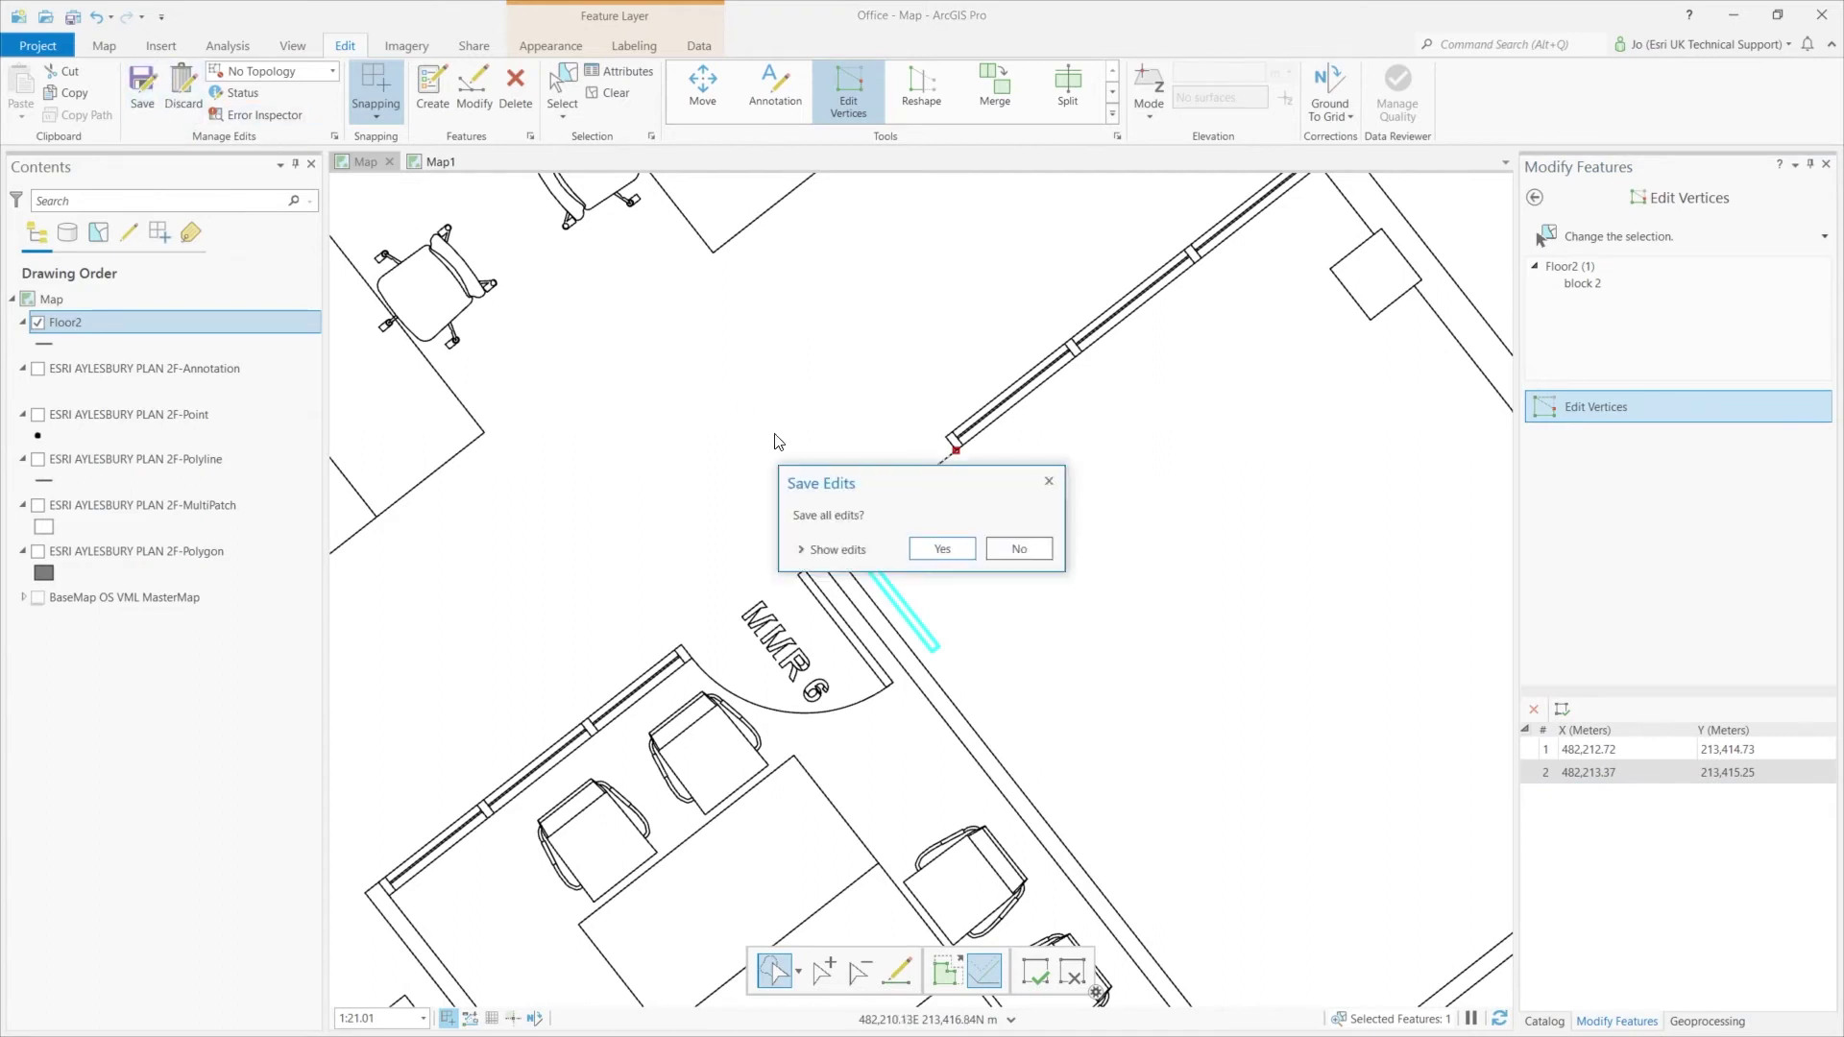
{"action": "left_click", "coordinate": [963, 559]}
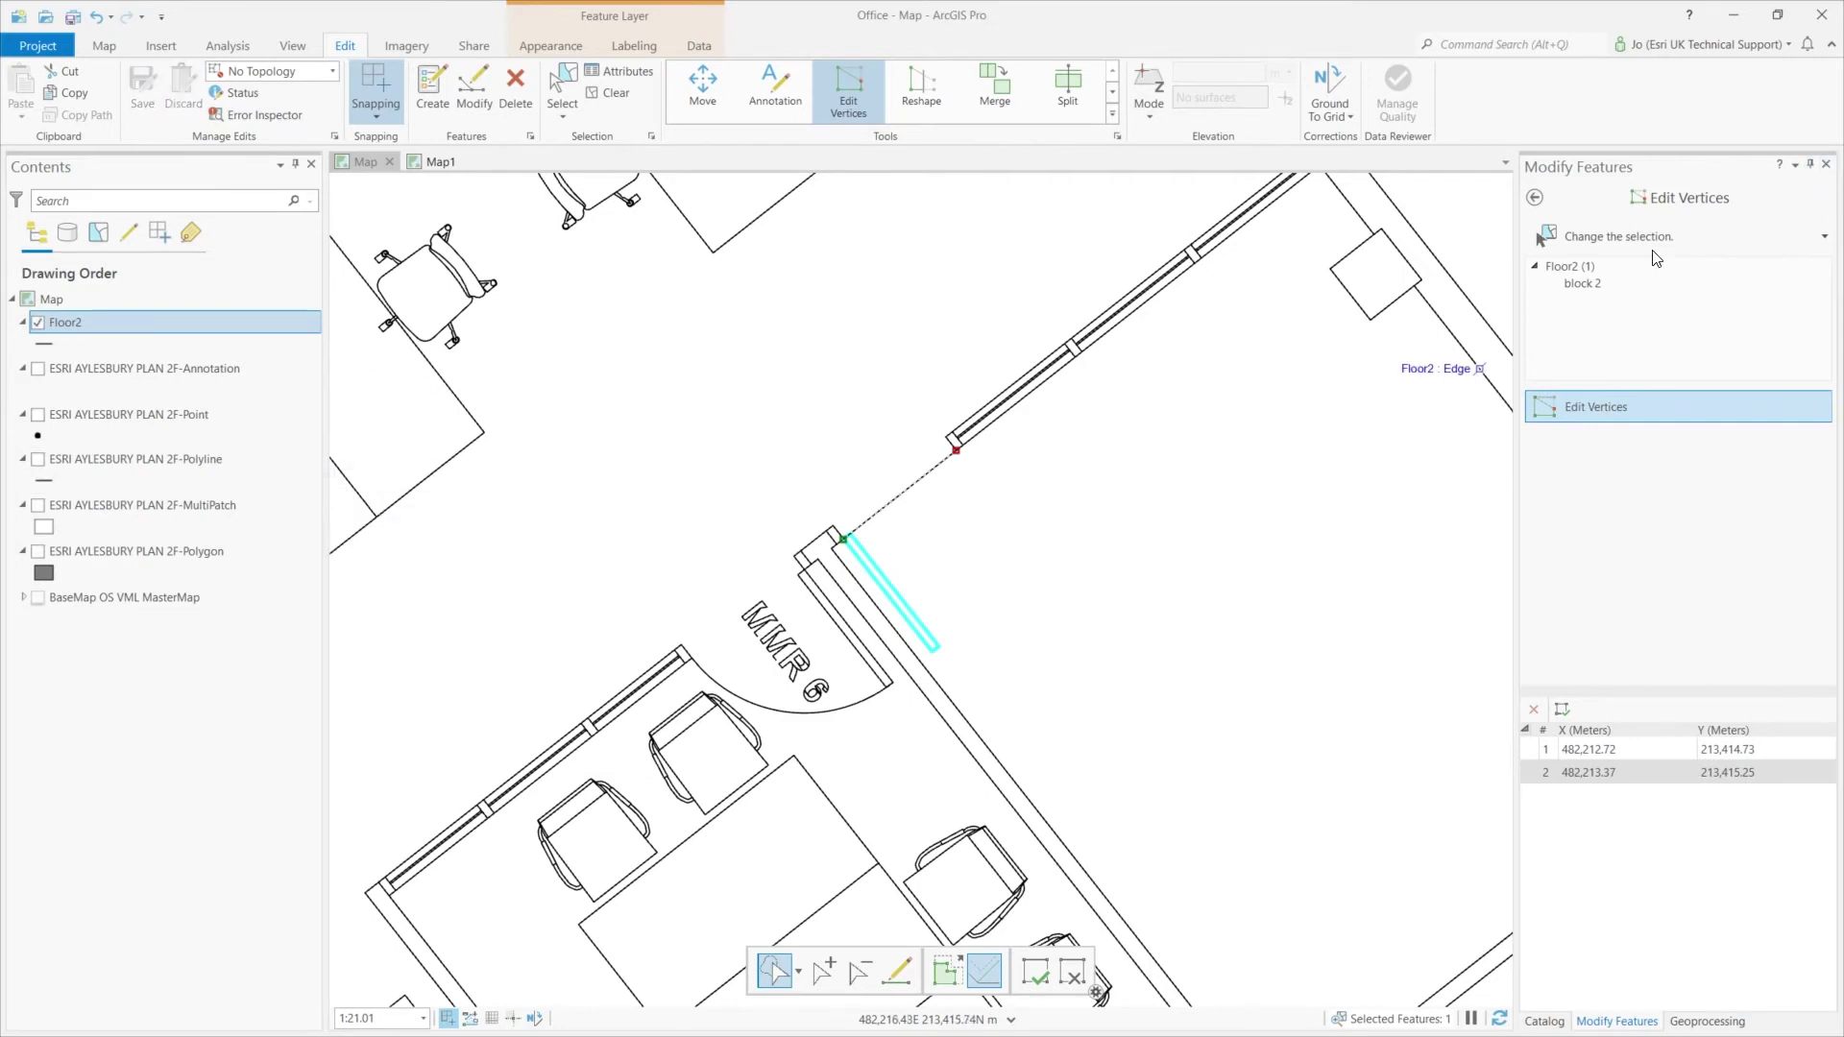
{"action": "left_click", "coordinate": [1826, 165]}
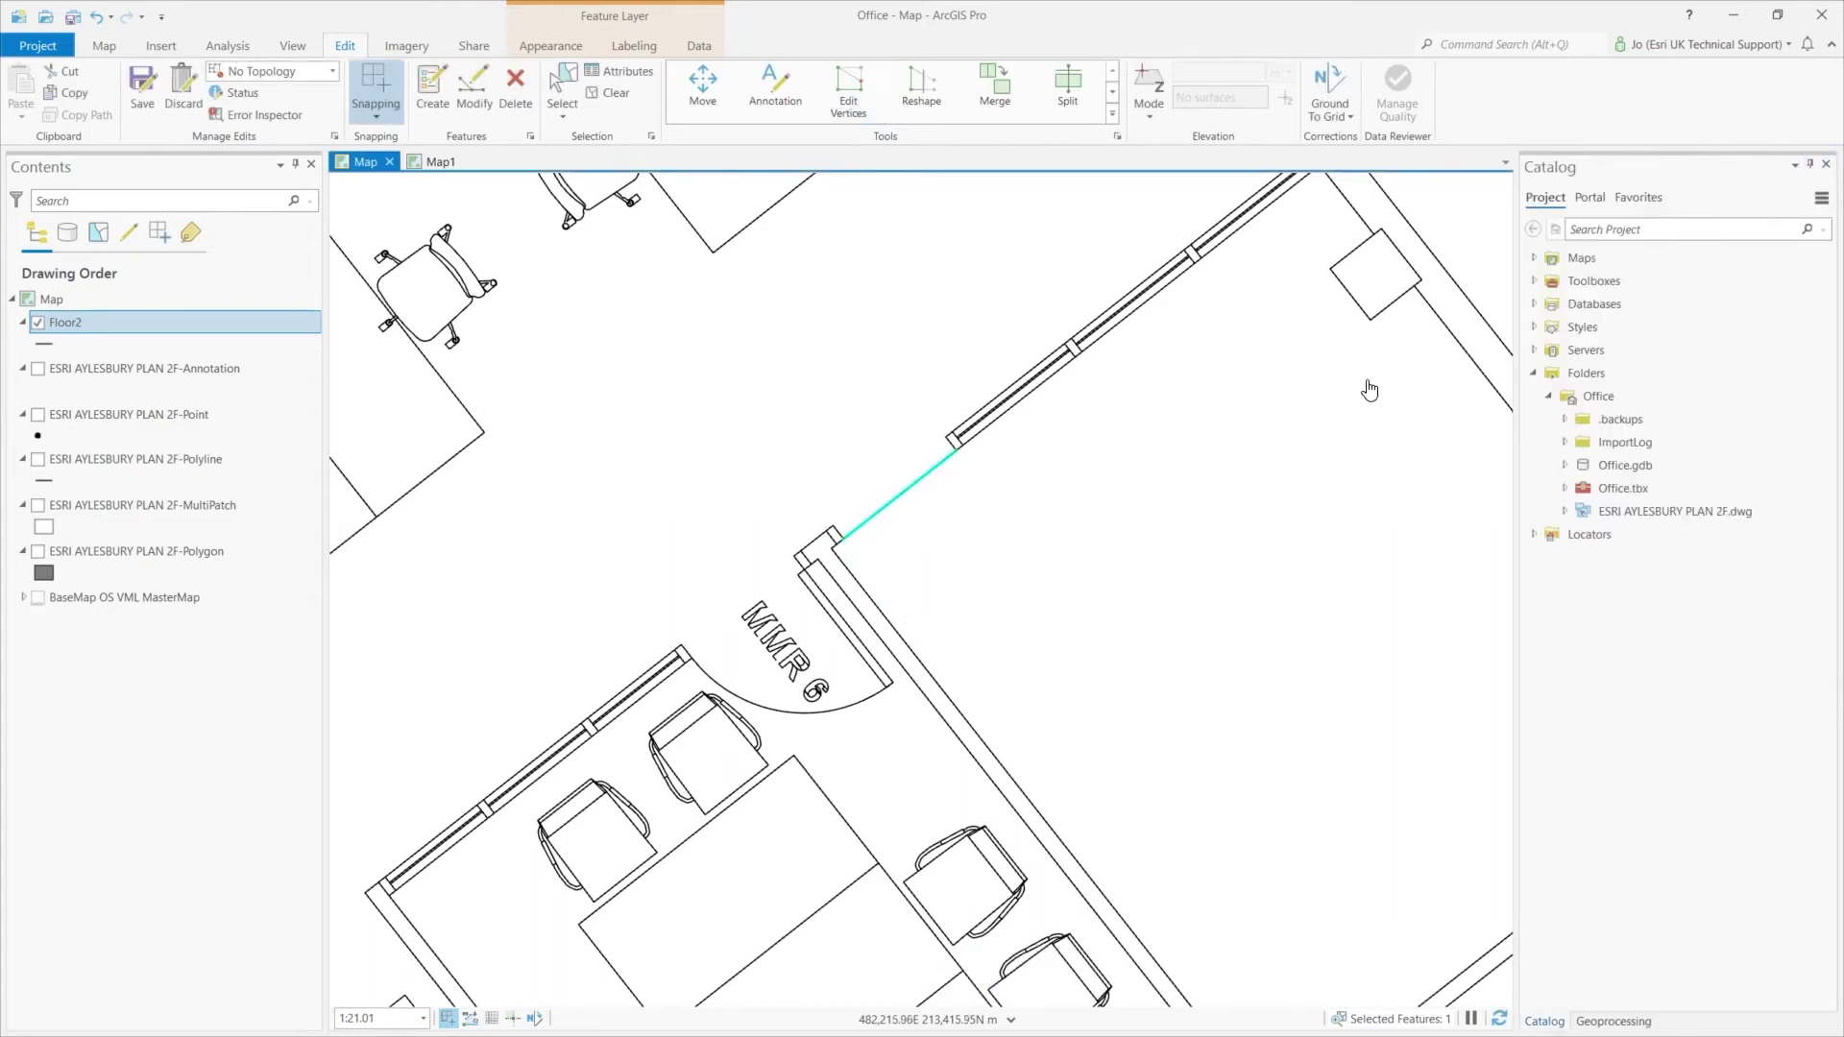
Switch to Map1, which holds the SimplifiedLines floor plan, and bring the whole plan into view.
{"action": "scroll", "coordinate": [1136, 535], "scroll_direction": "down", "scroll_amount": 4}
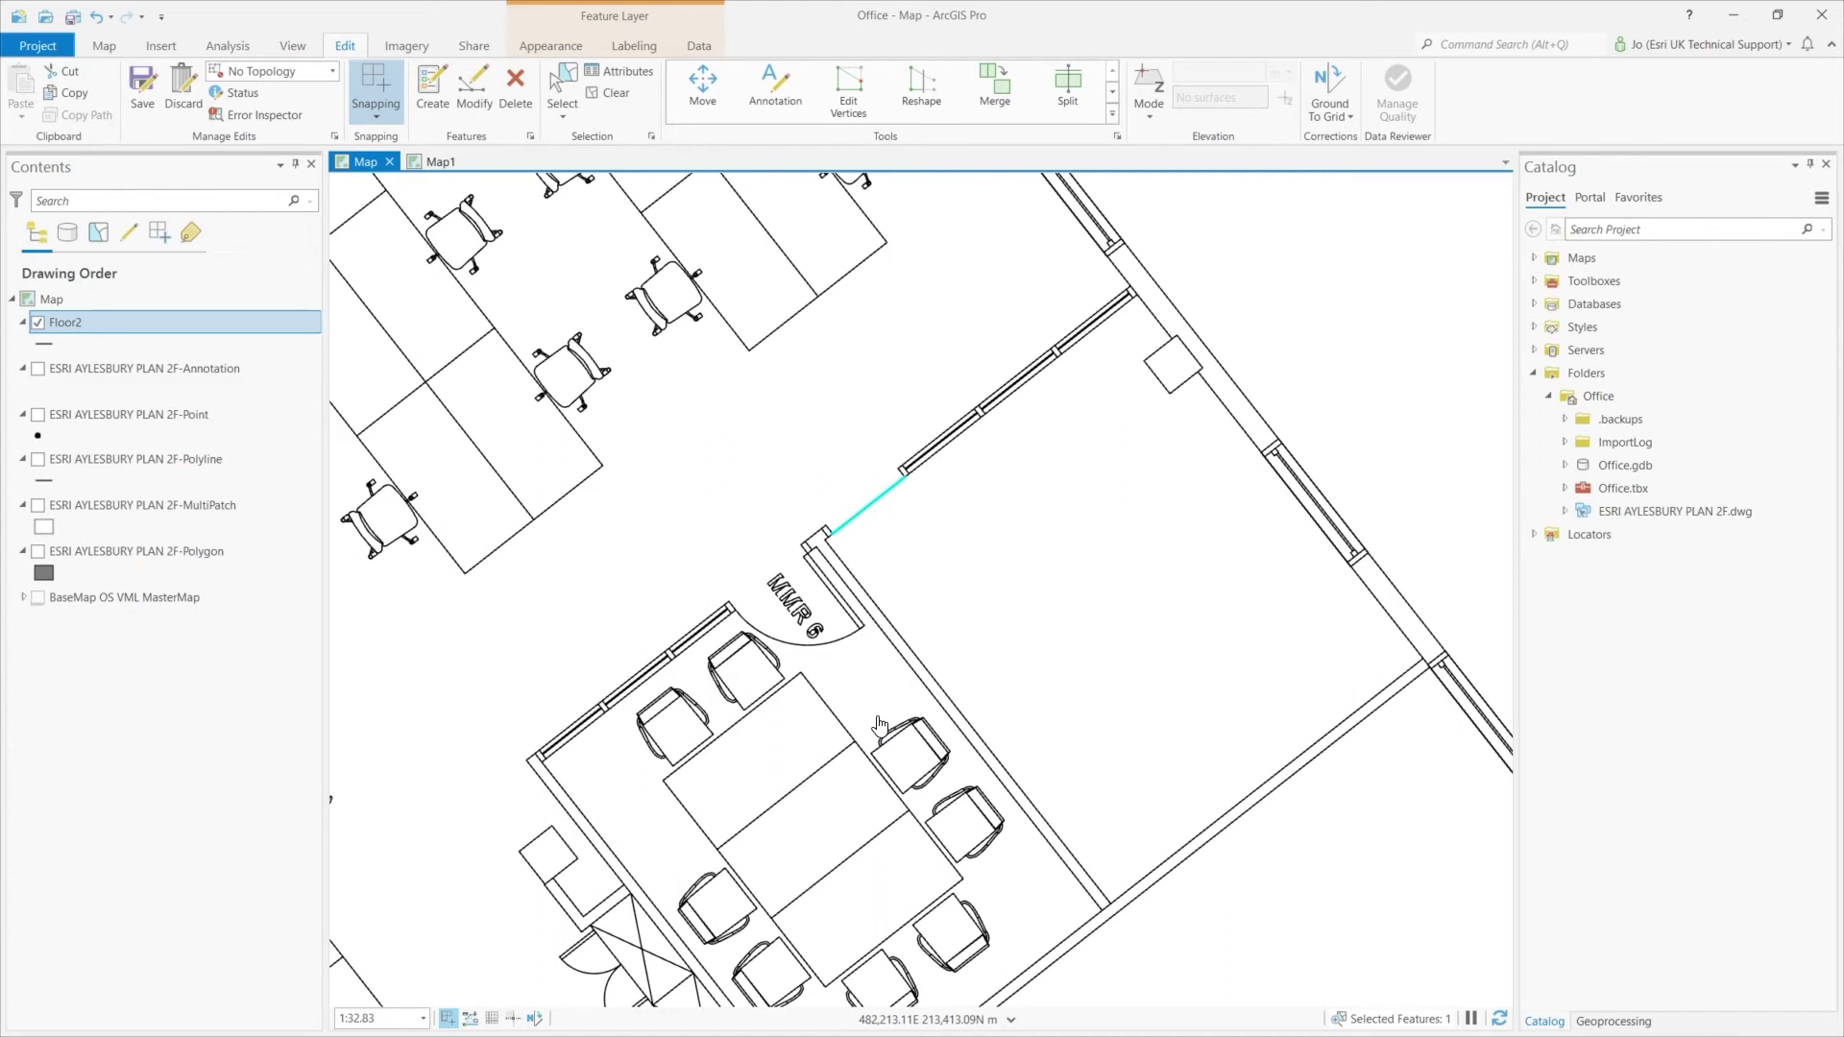
{"action": "left_click", "coordinate": [434, 164]}
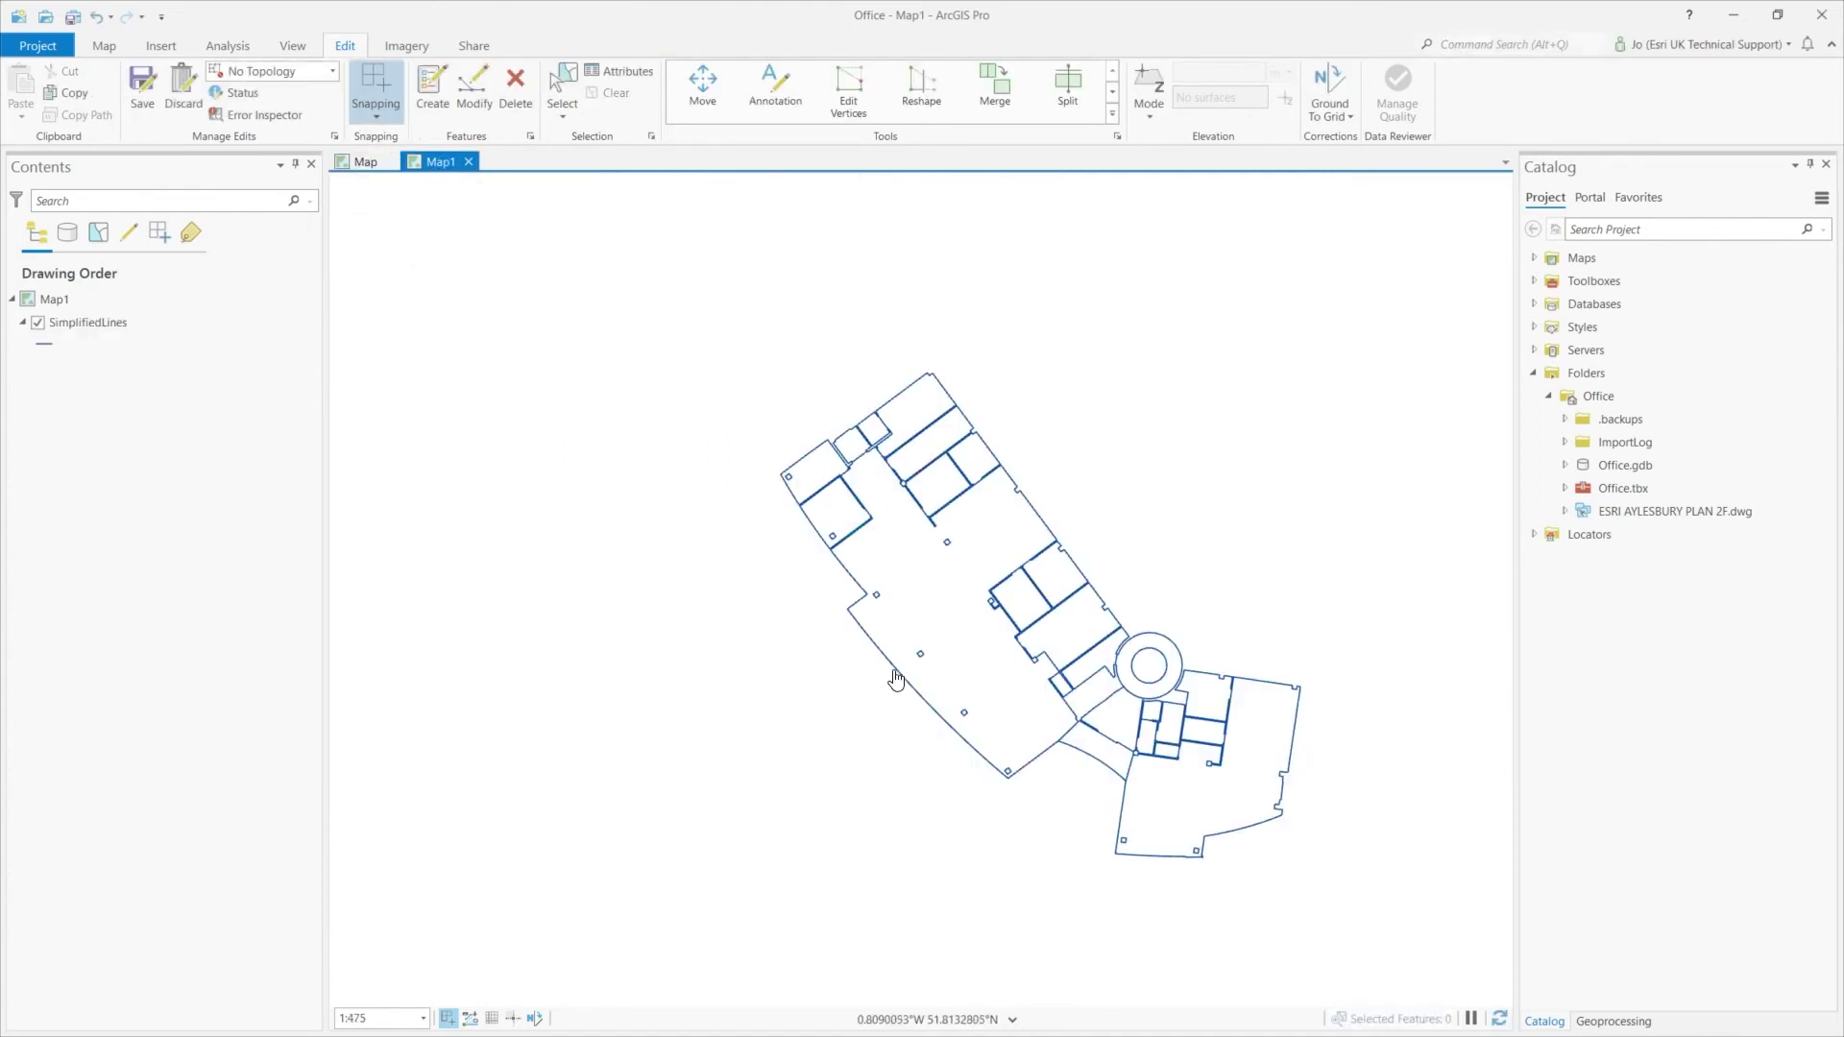
{"action": "left_click_drag", "start_coordinate": [929, 641], "coordinate": [820, 601]}
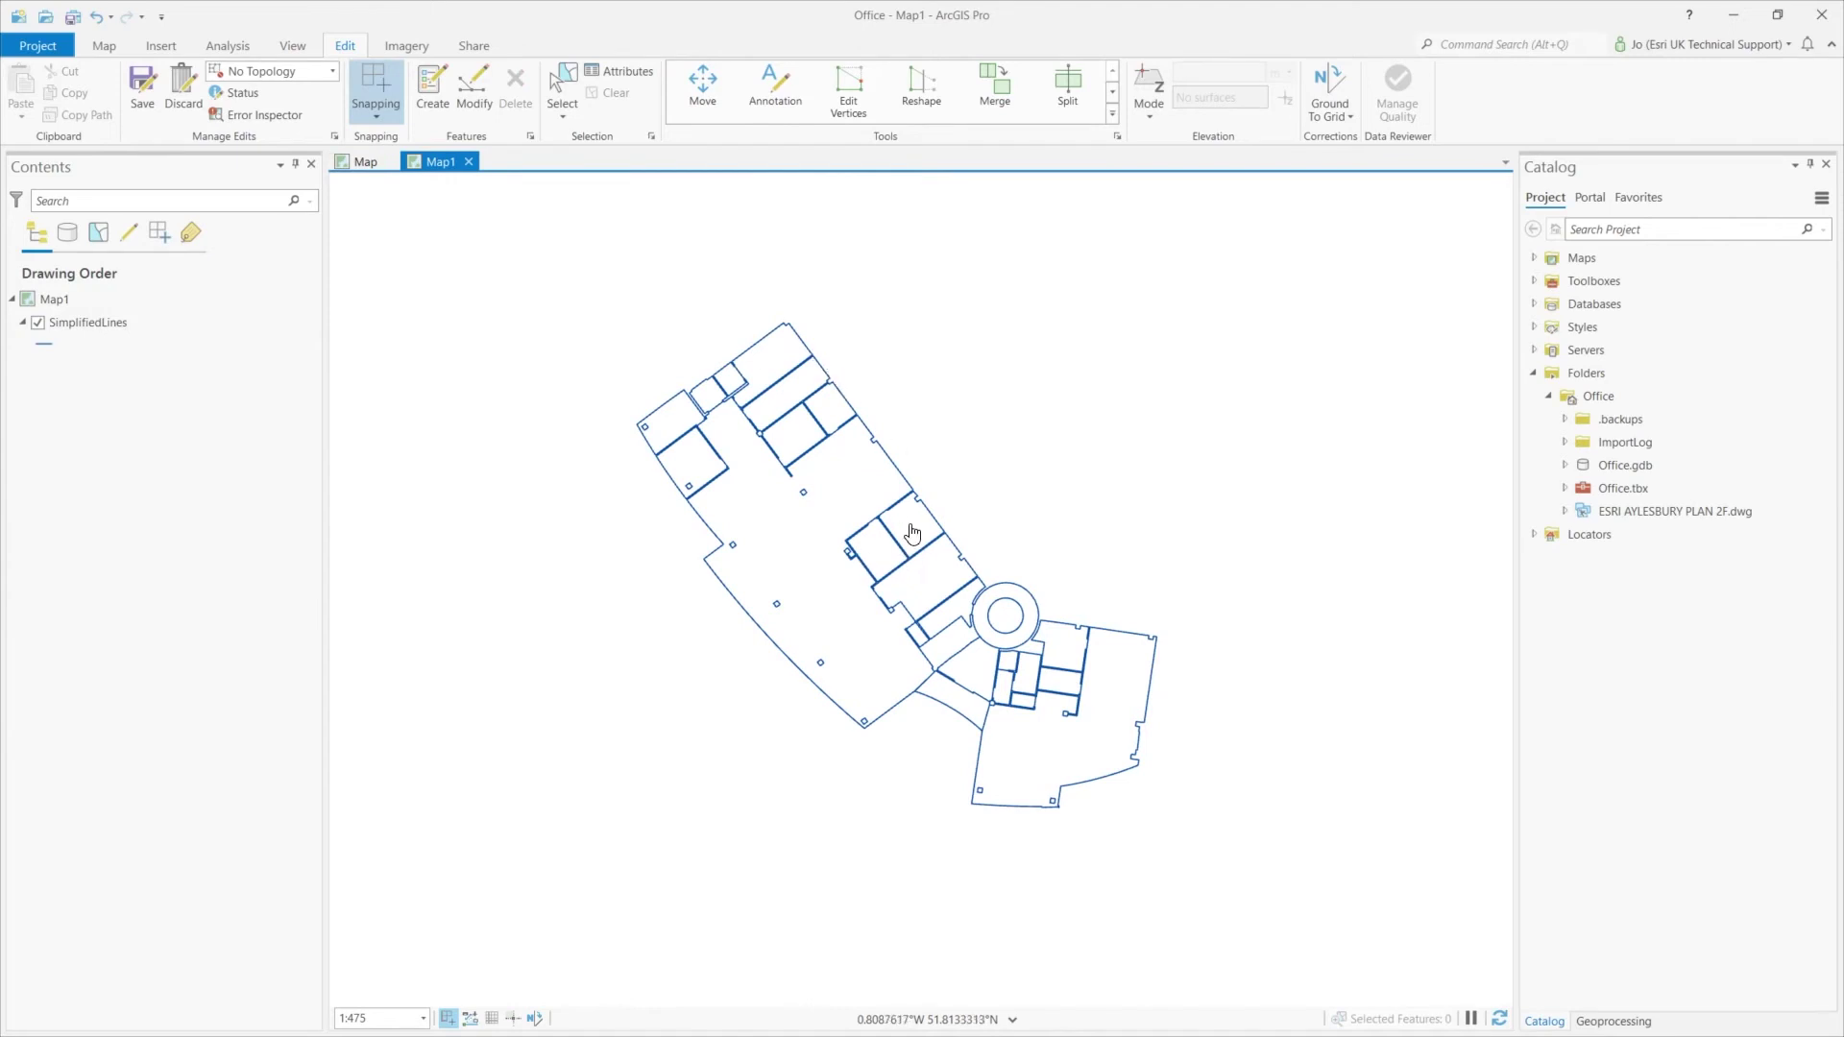
Search the geoprocessing tools for "features to polygon" and open the Feature To Polygon tool.
{"action": "left_click", "coordinate": [1603, 1023]}
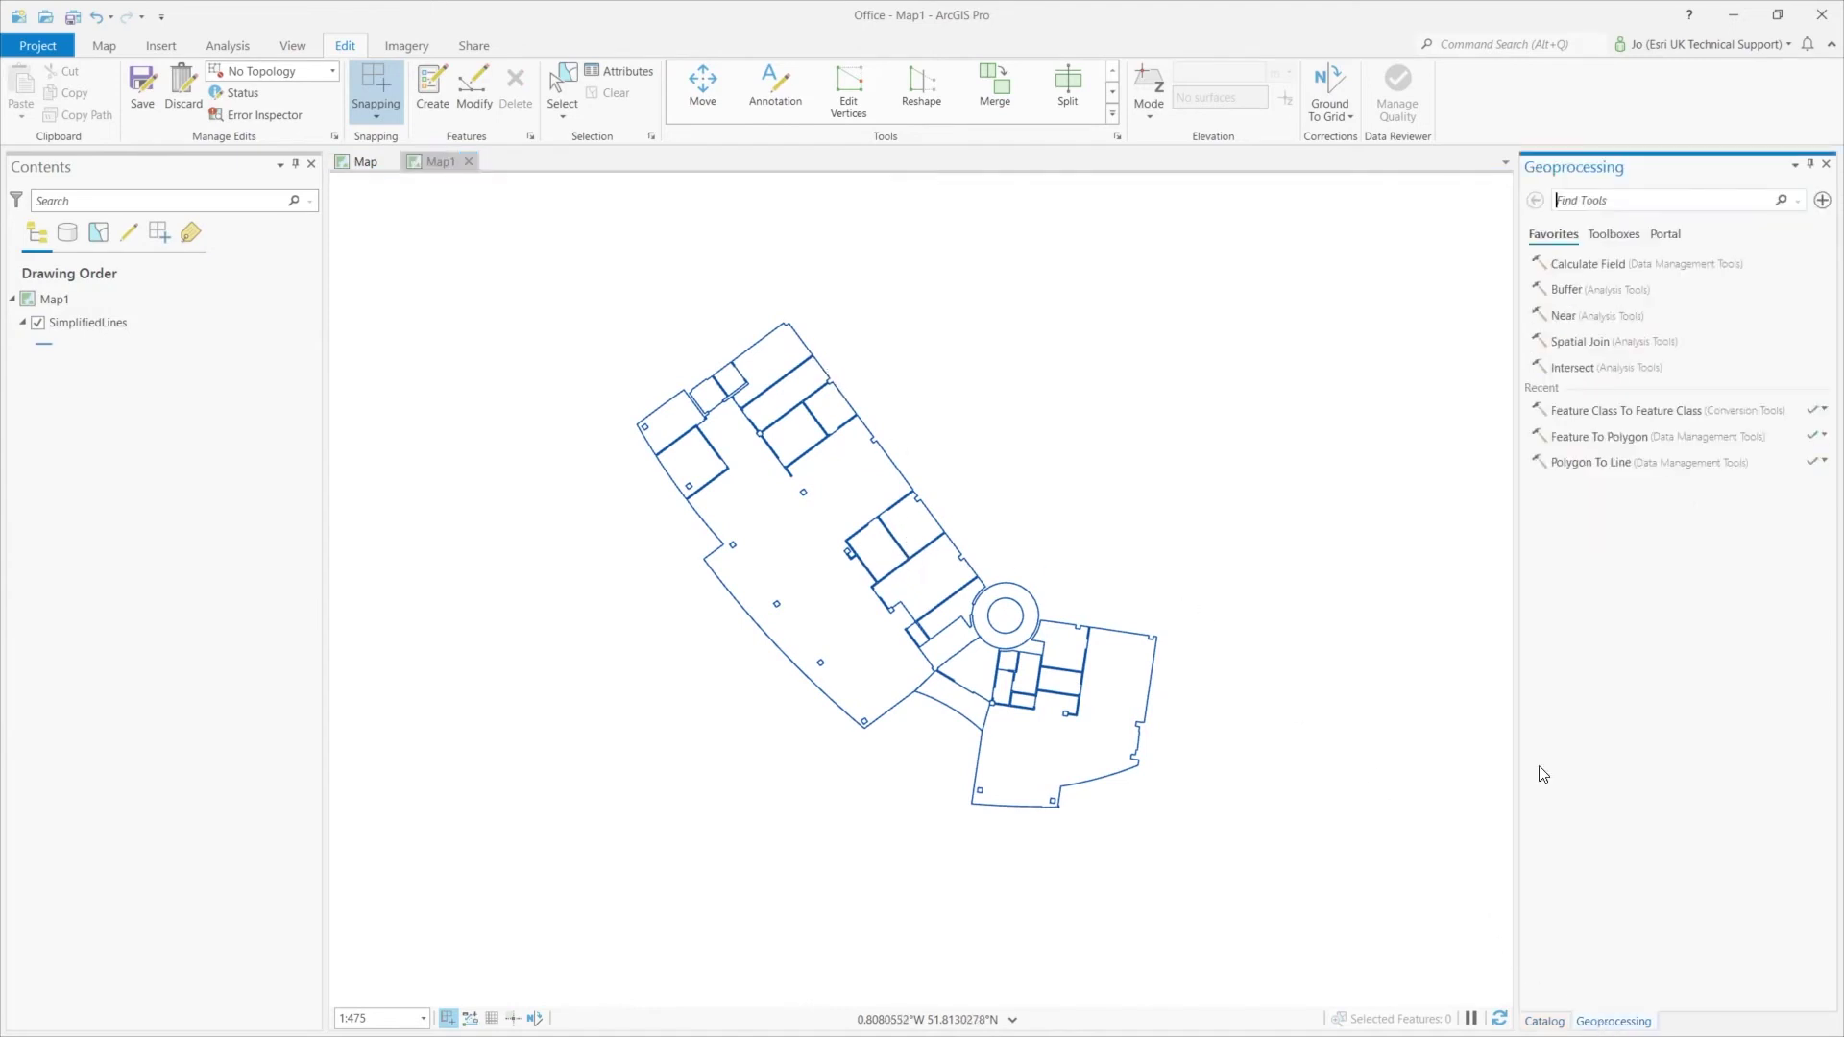
{"action": "left_click", "coordinate": [1578, 205]}
{"action": "type", "text": "t"}
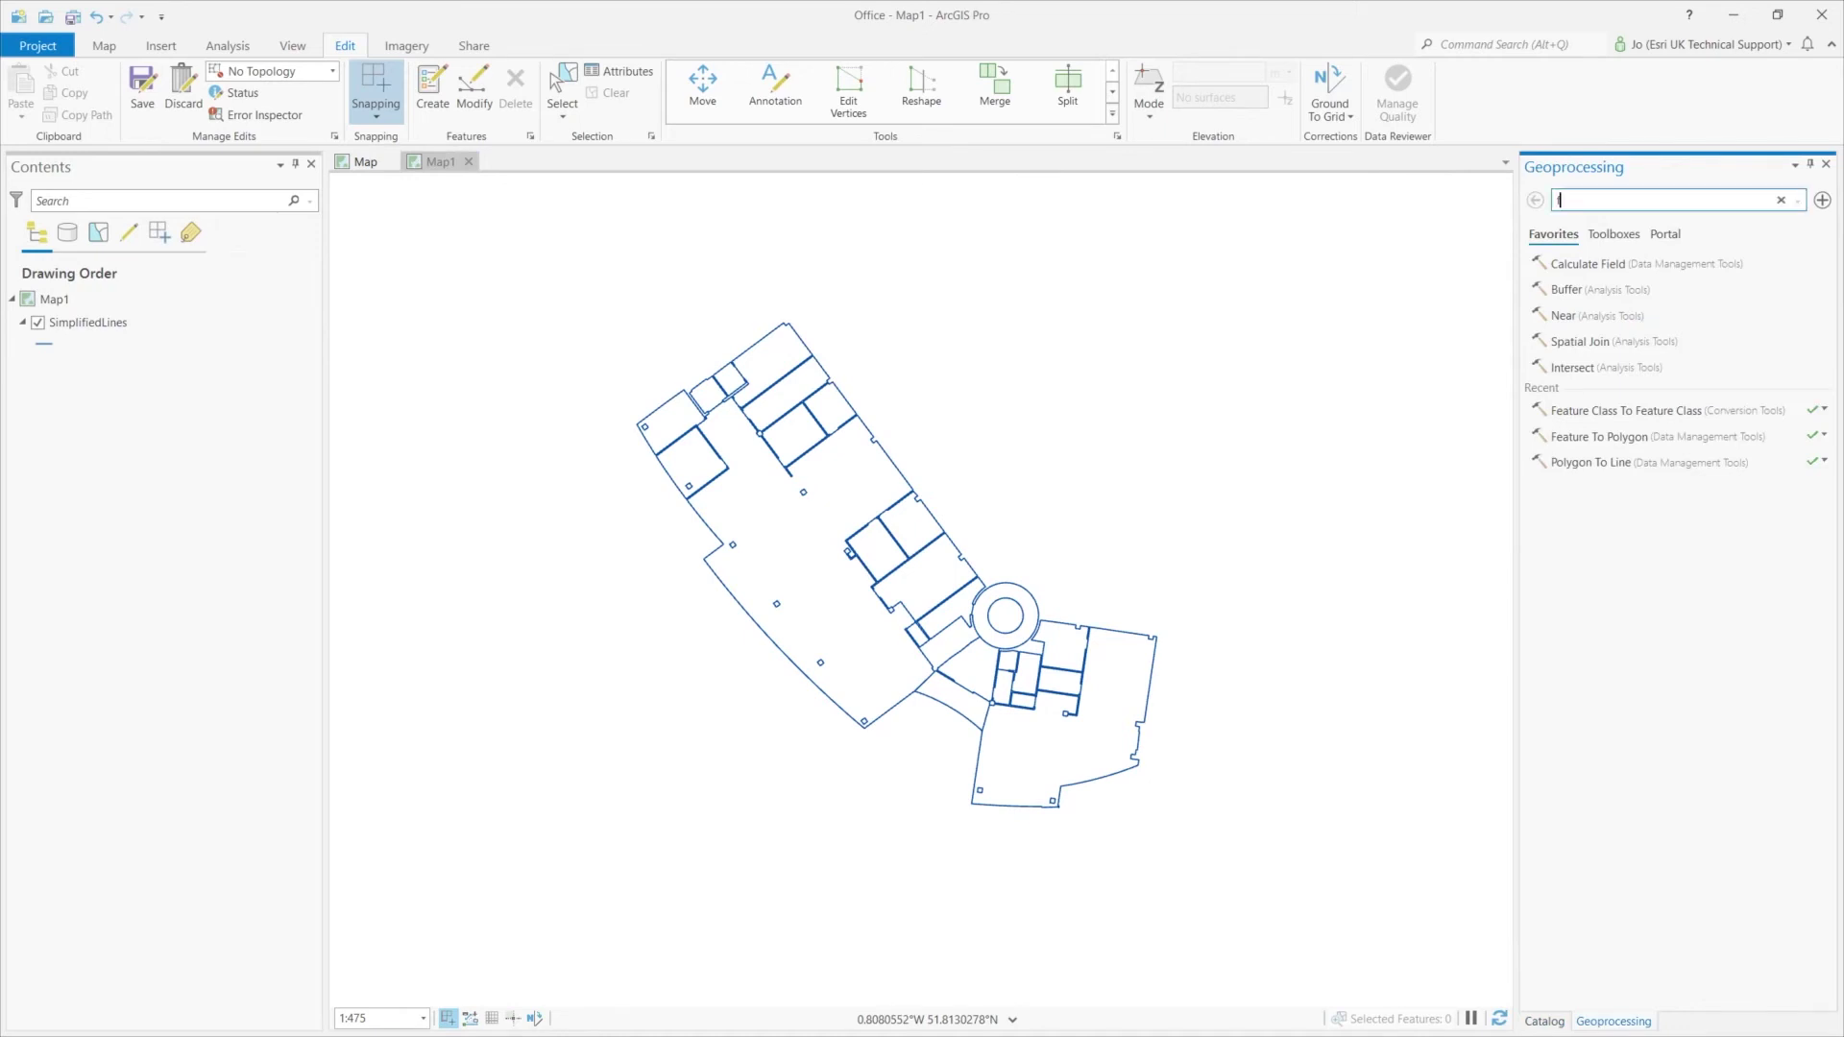
{"action": "type", "text": "eatures to polyon"}
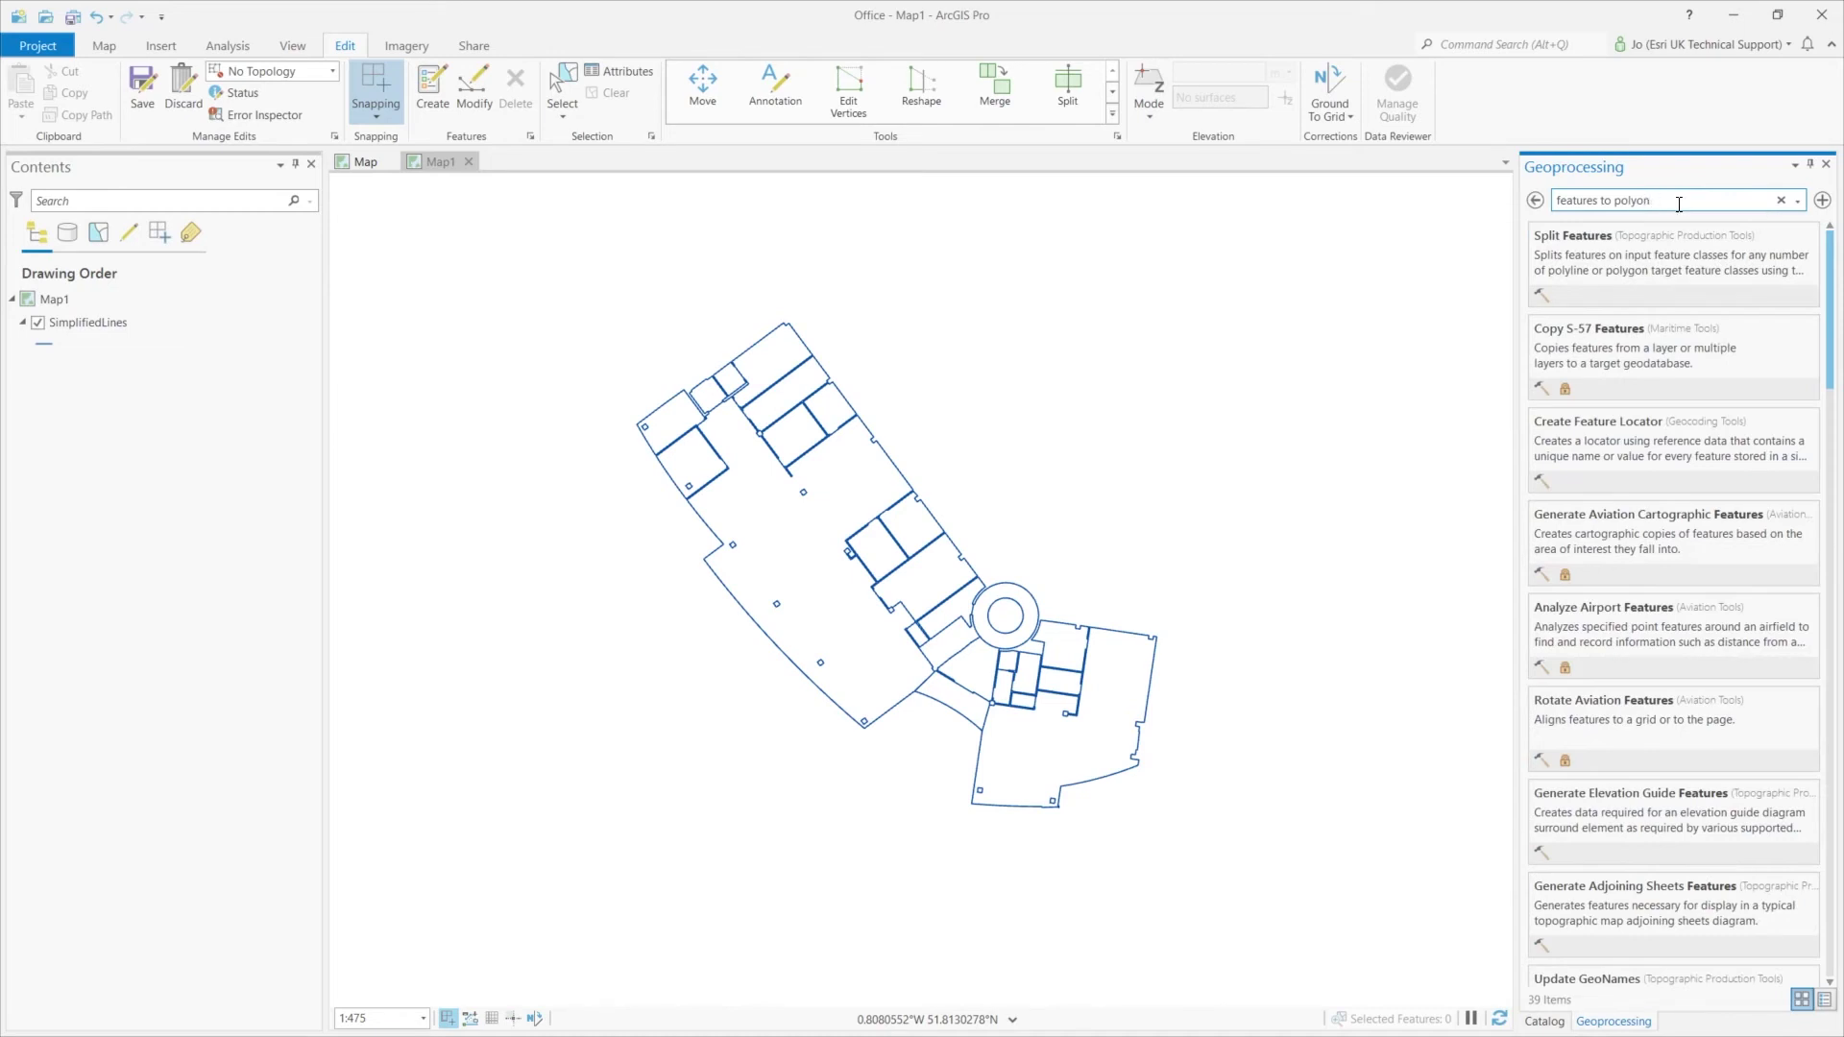
{"action": "left_click_drag", "start_coordinate": [1650, 205], "coordinate": [1514, 205]}
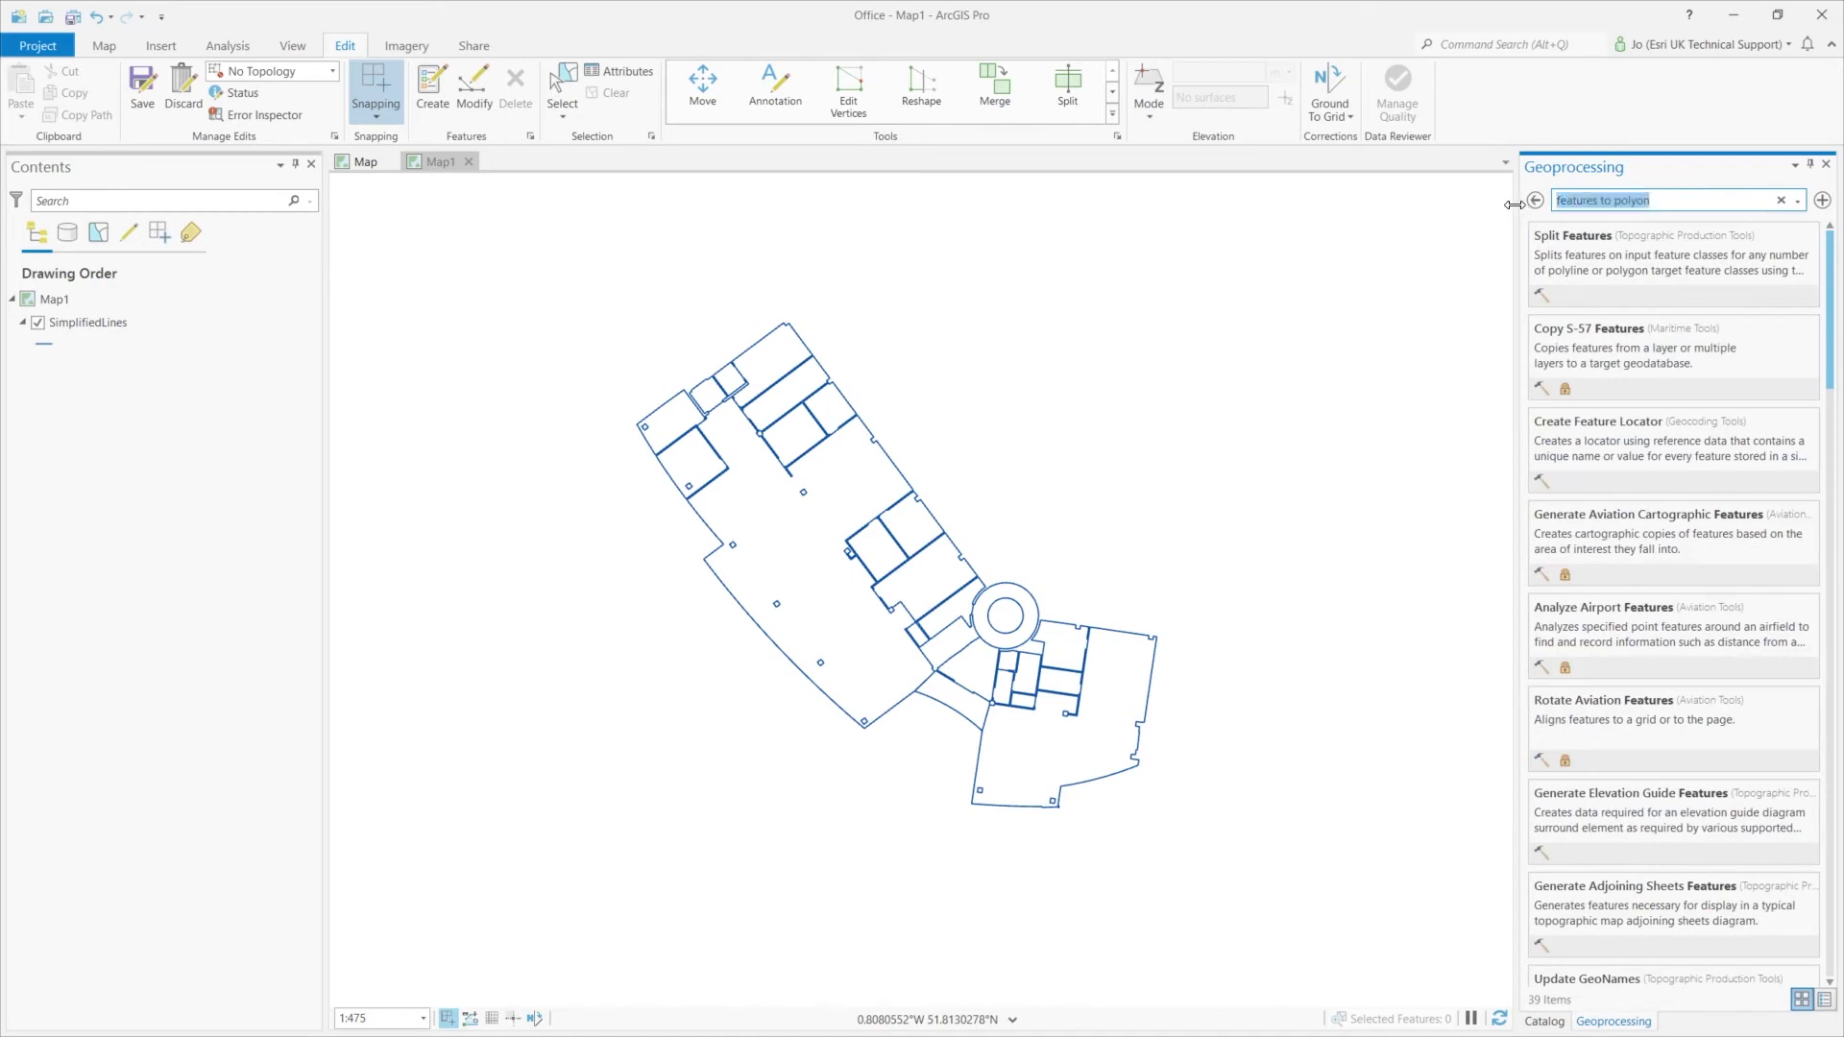
{"action": "type", "text": "f"}
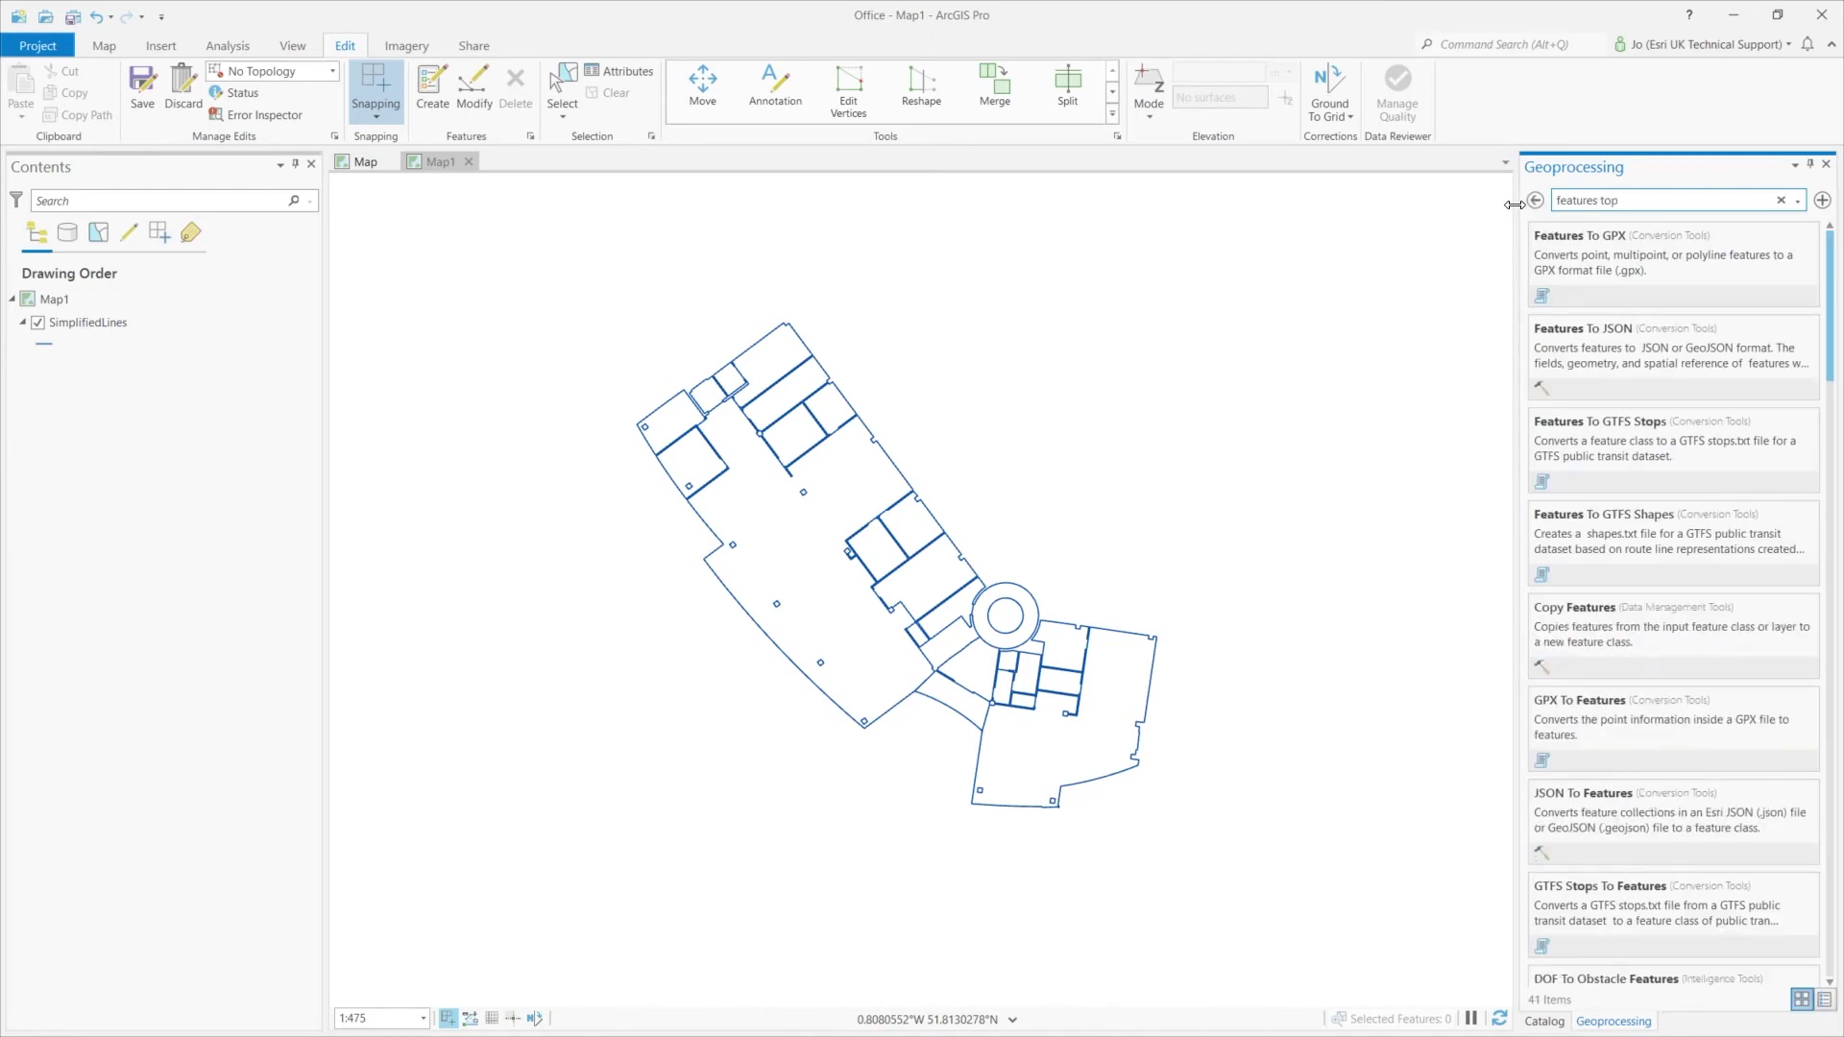
{"action": "key", "text": "BackSpace"}
{"action": "type", "text": "pol"}
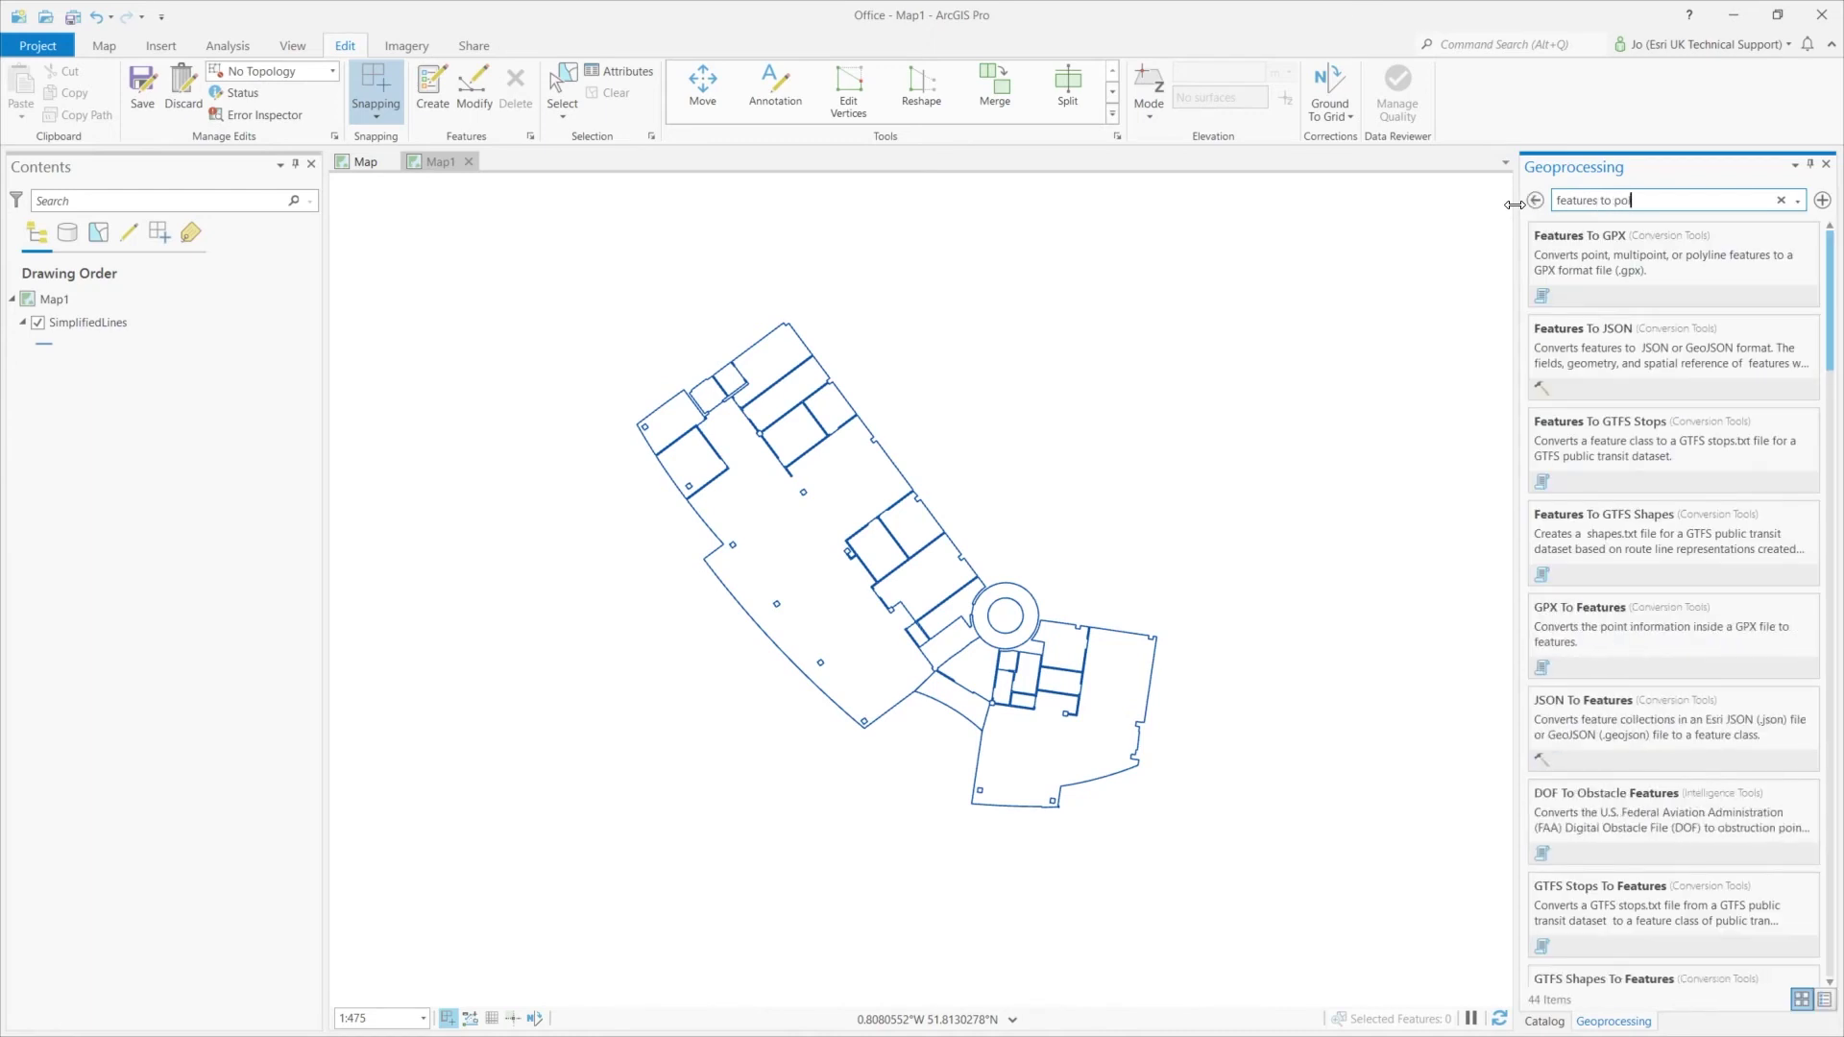
{"action": "left_click", "coordinate": [1661, 241]}
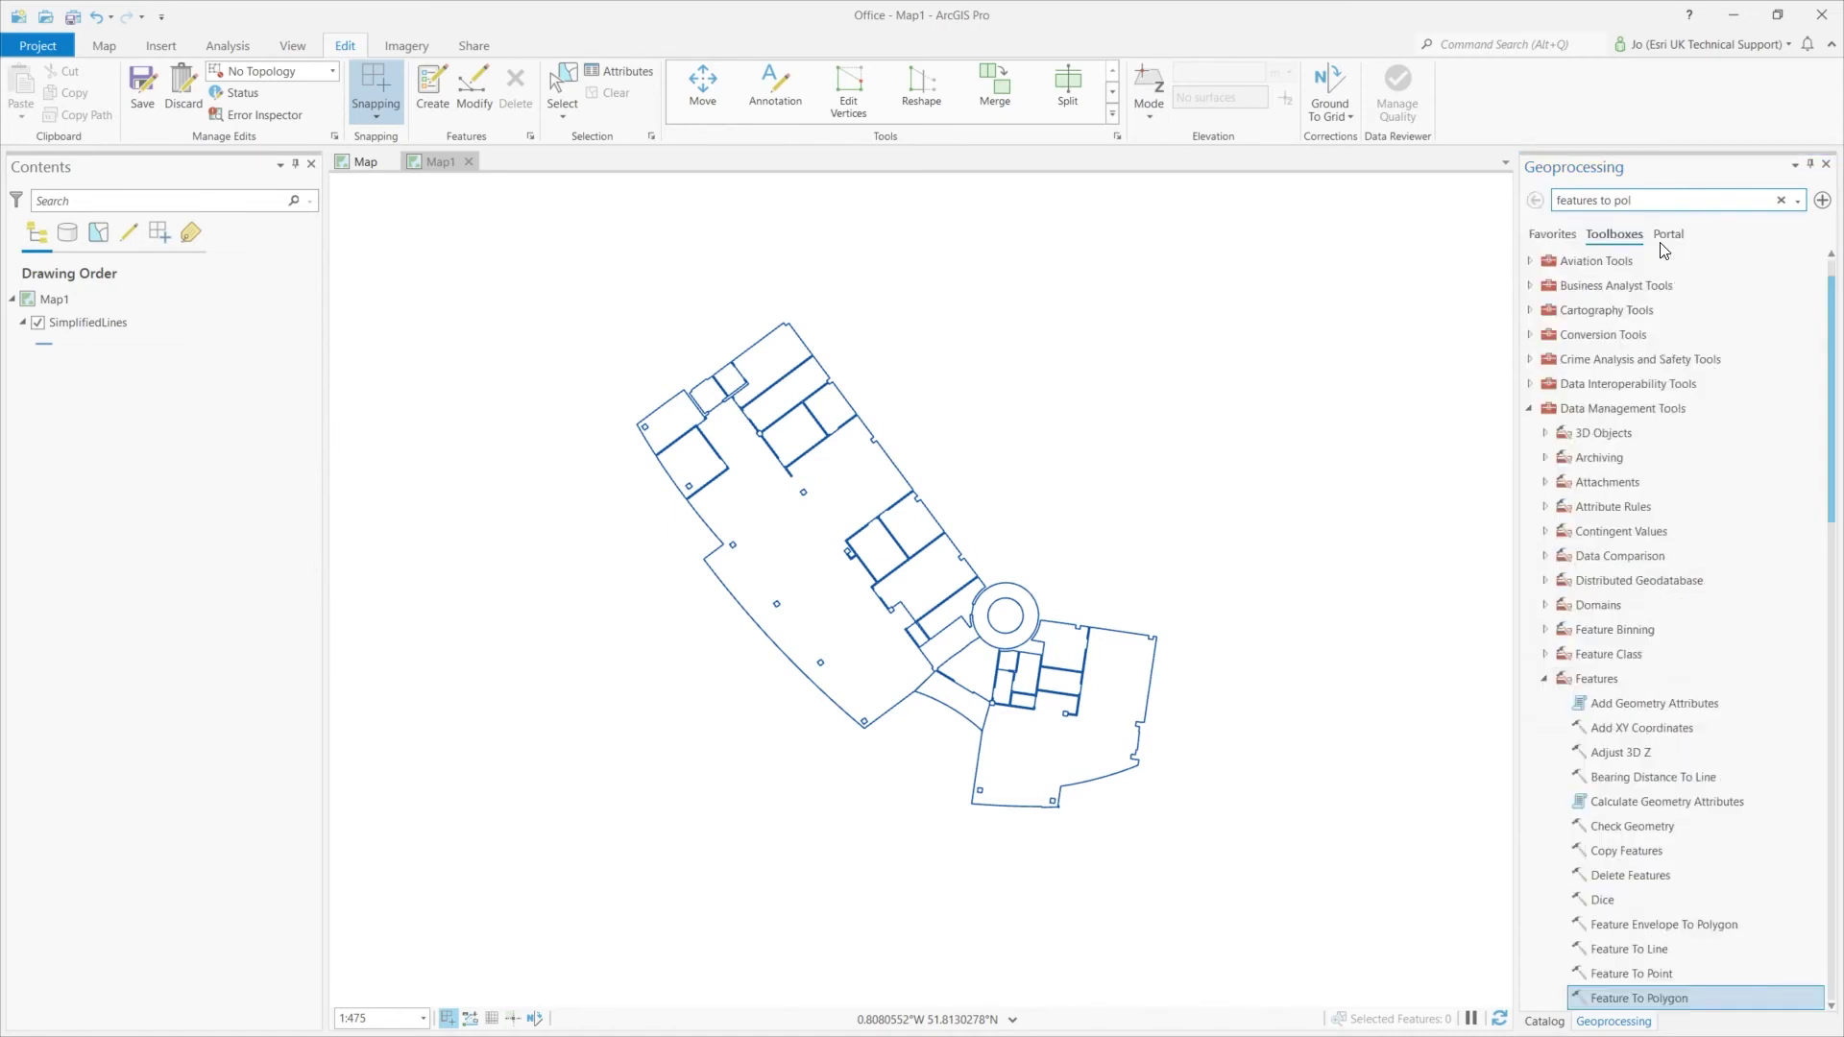
{"action": "left_click", "coordinate": [1661, 200]}
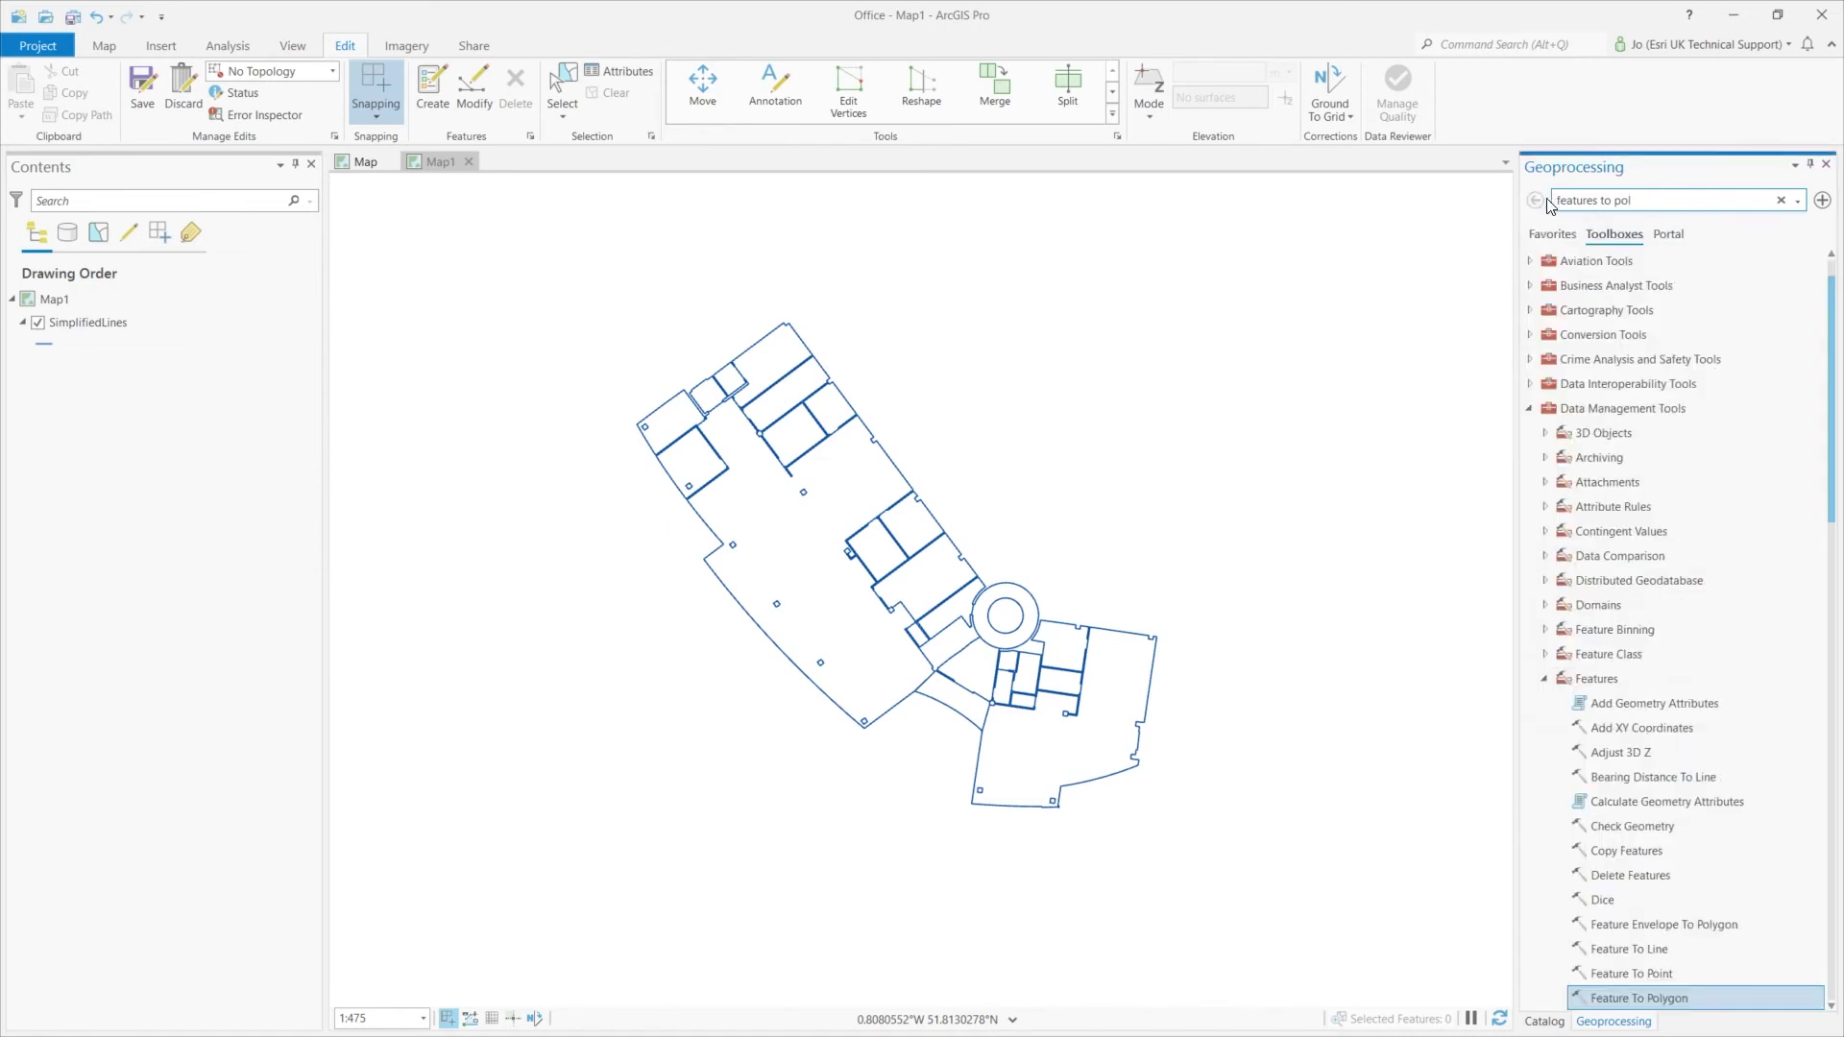
{"action": "type", "text": "ygon"}
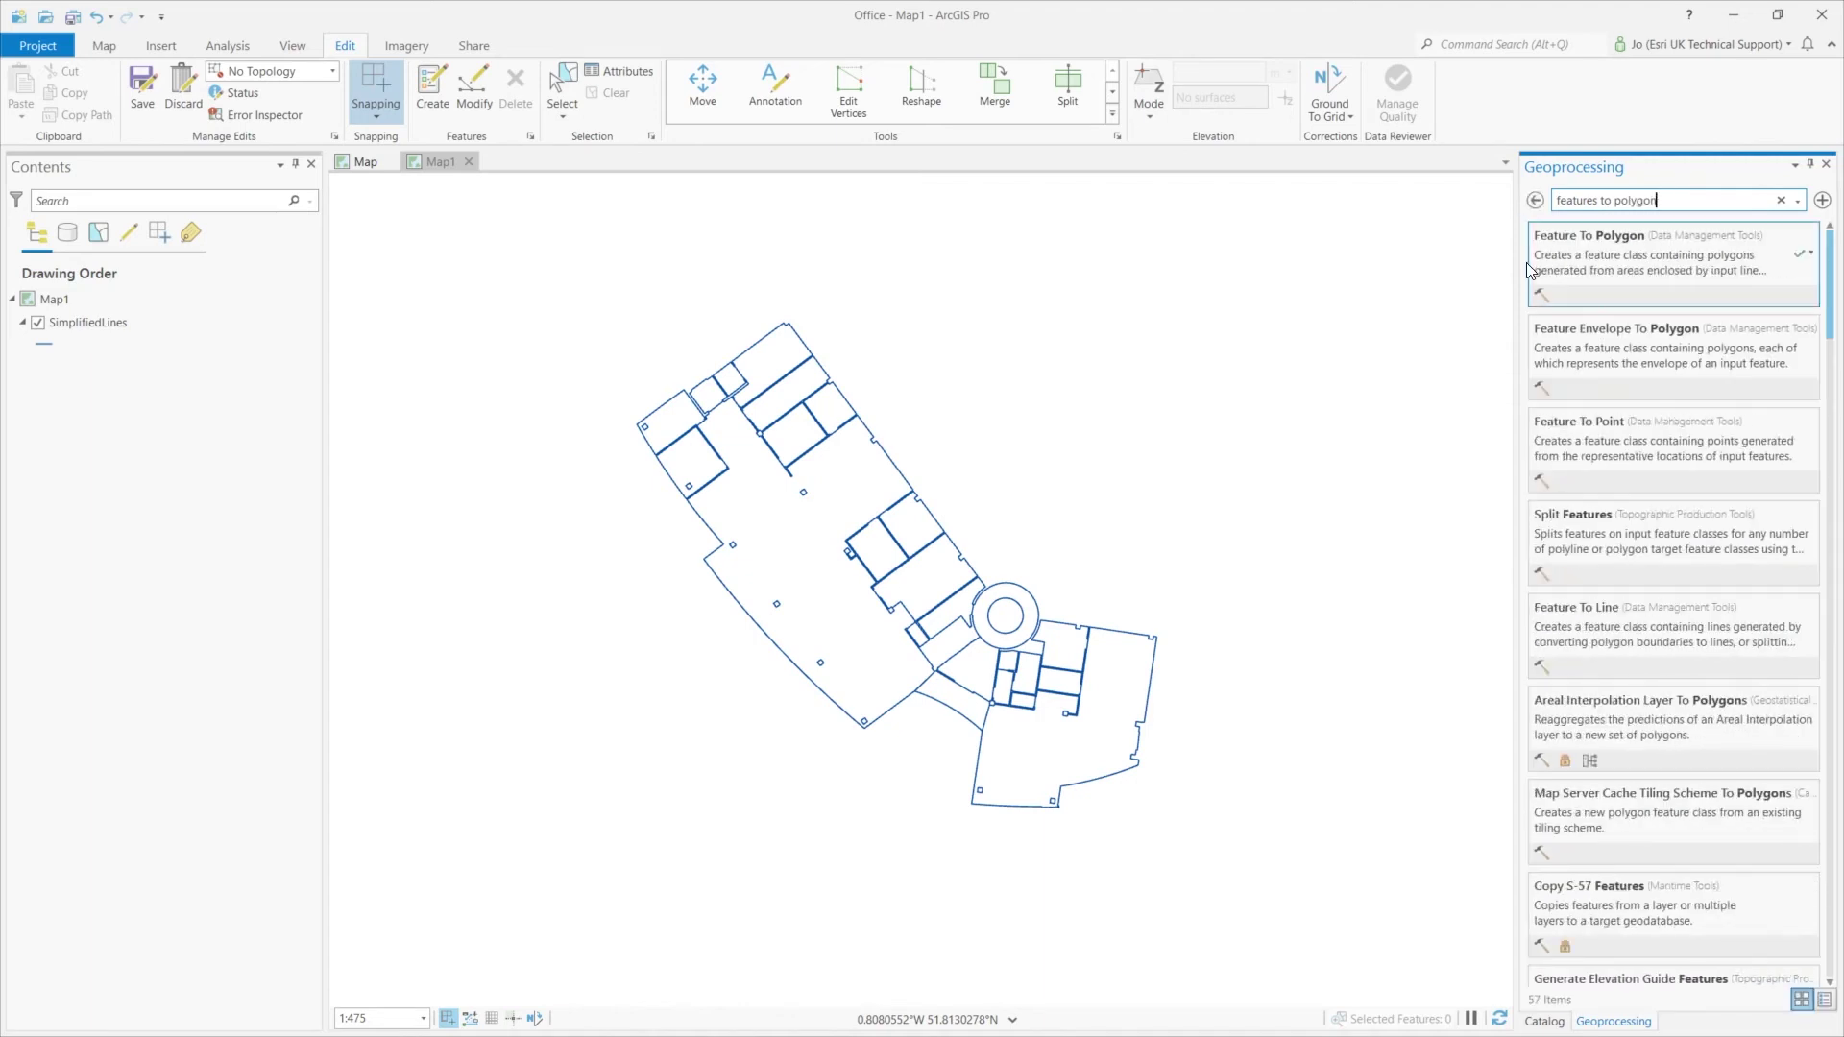
{"action": "left_click", "coordinate": [1606, 267]}
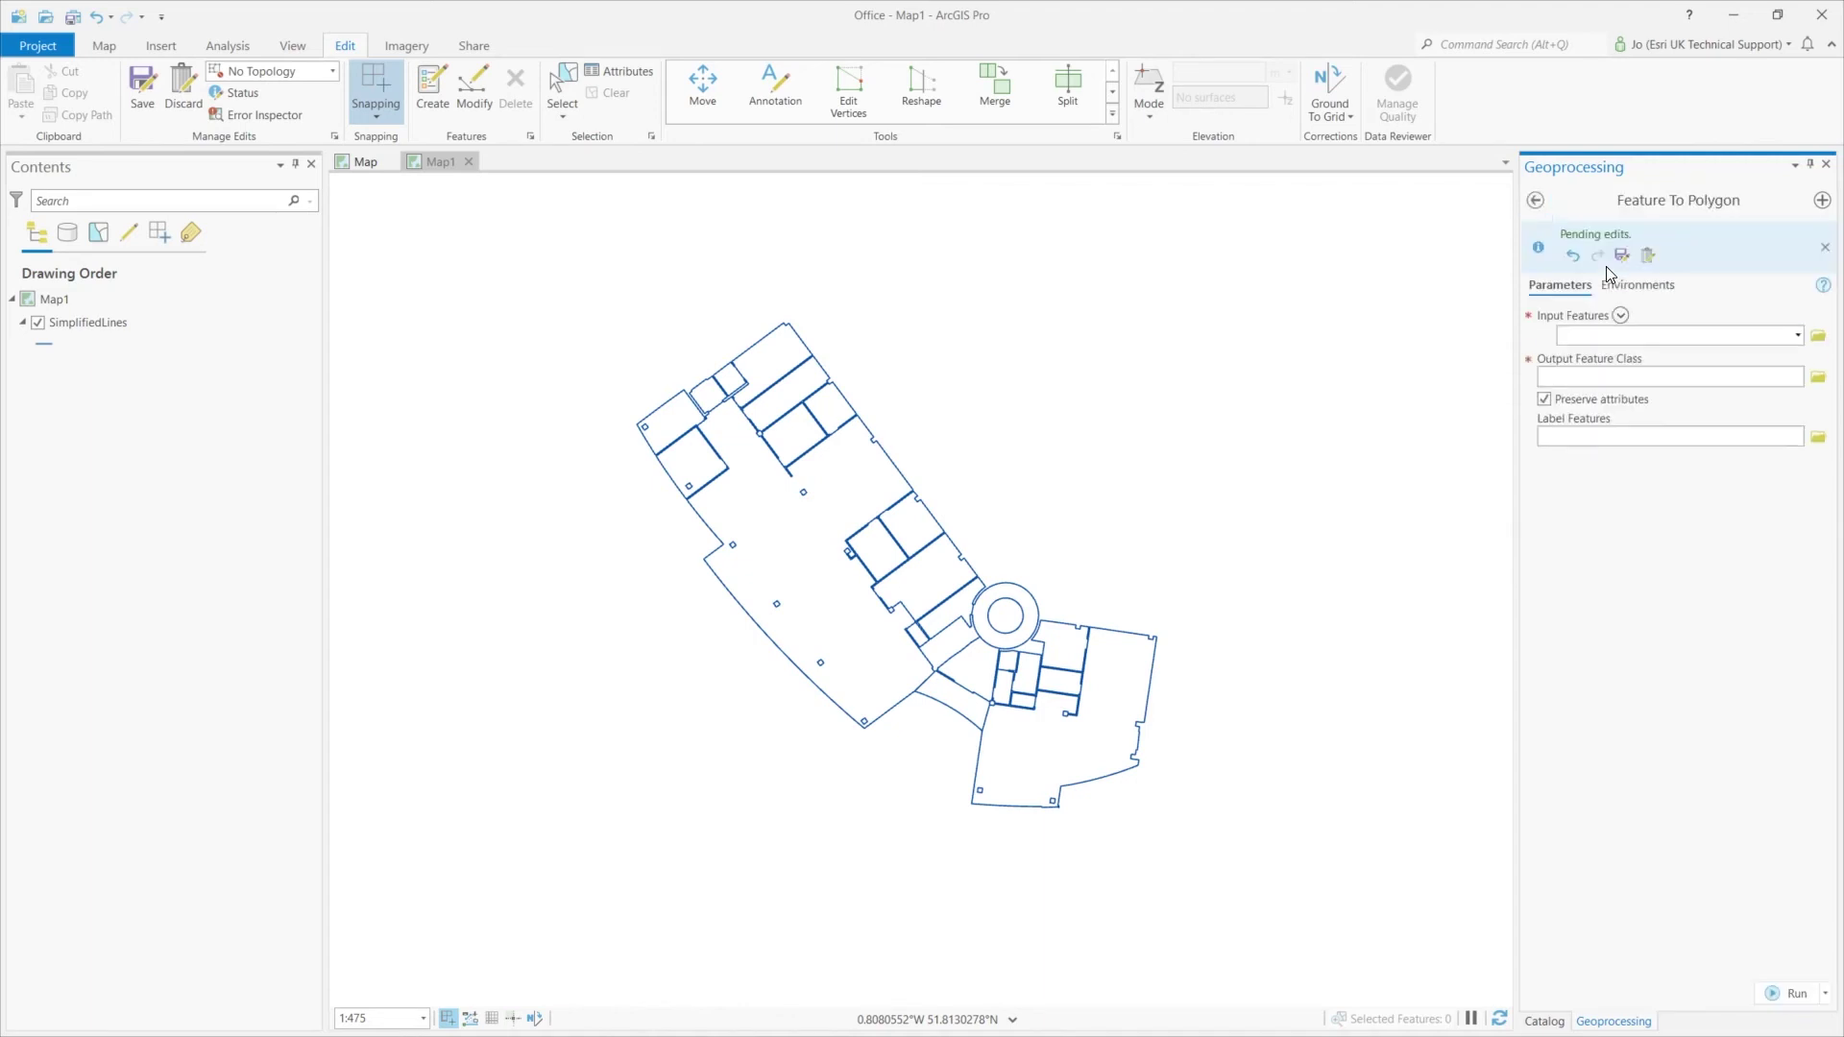
Run Feature To Polygon on SimplifiedLines, writing the output feature class Floor2Poly to Office.gdb with attributes preserved.
{"action": "left_click", "coordinate": [1796, 335]}
{"action": "left_click", "coordinate": [1671, 357]}
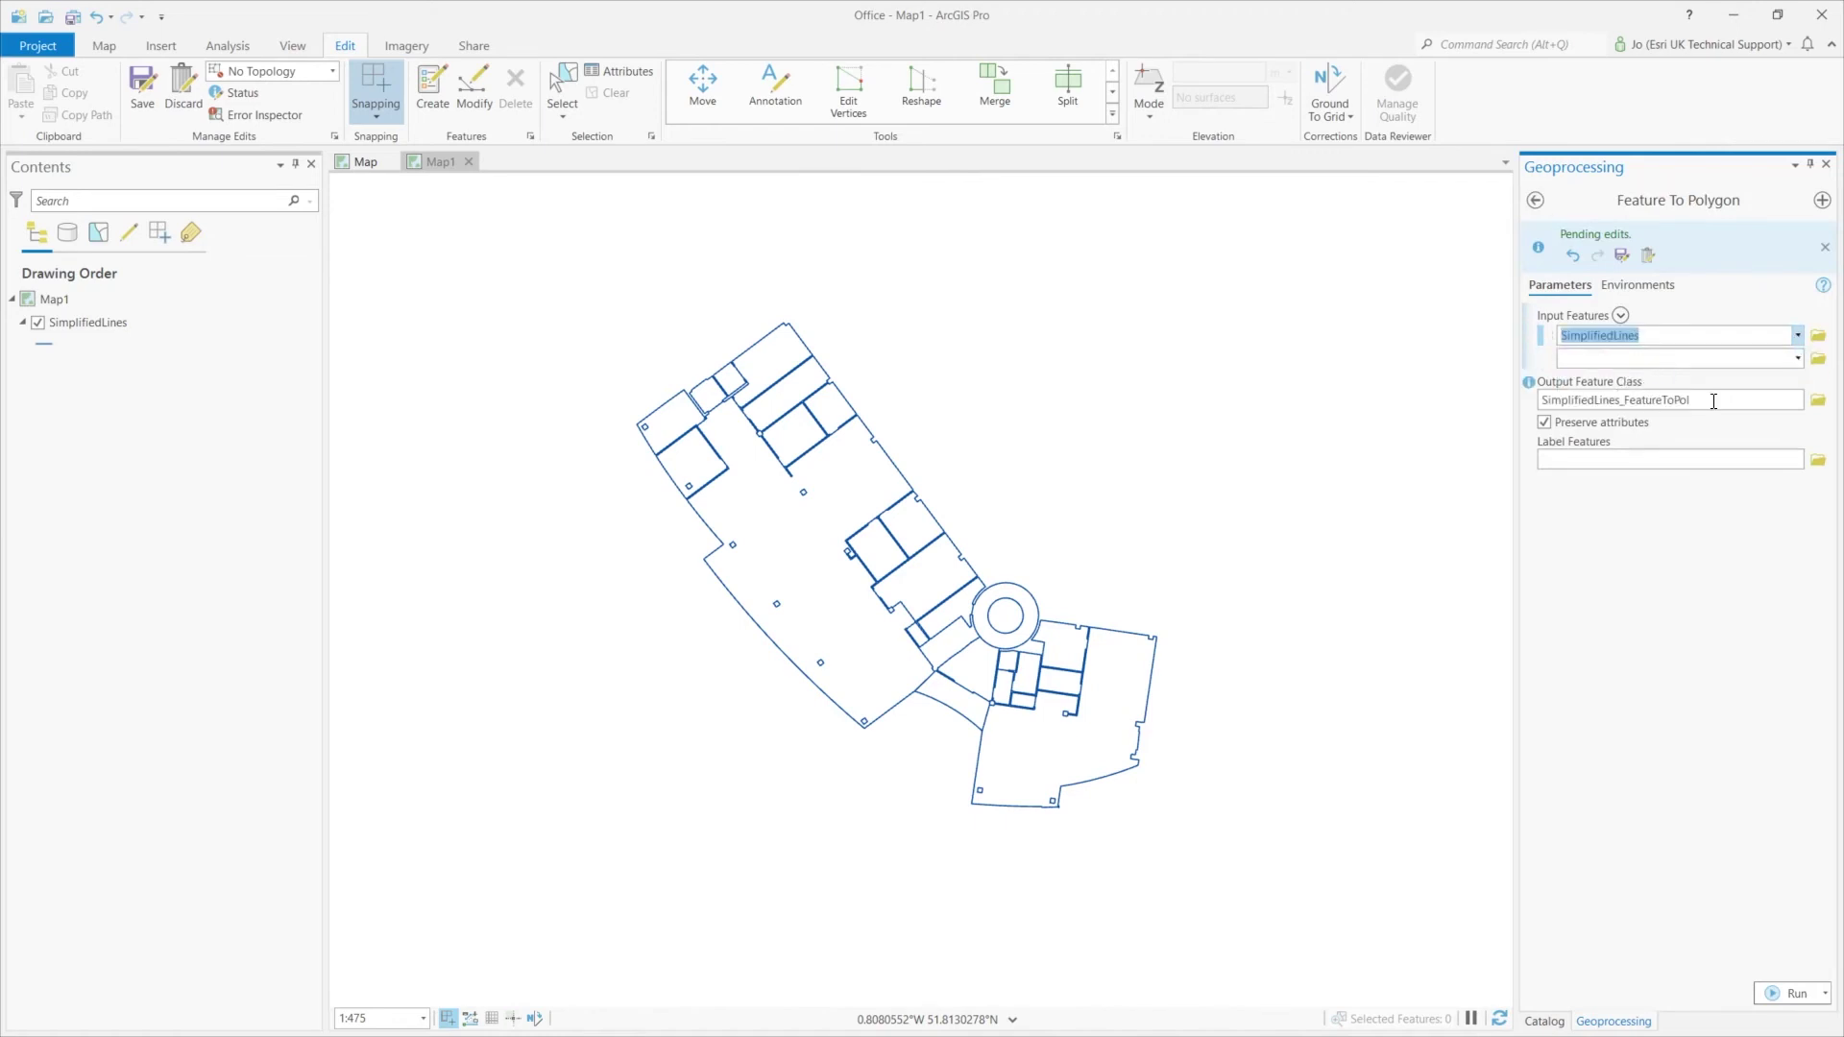
{"action": "left_click_drag", "start_coordinate": [1796, 400], "coordinate": [1676, 403]}
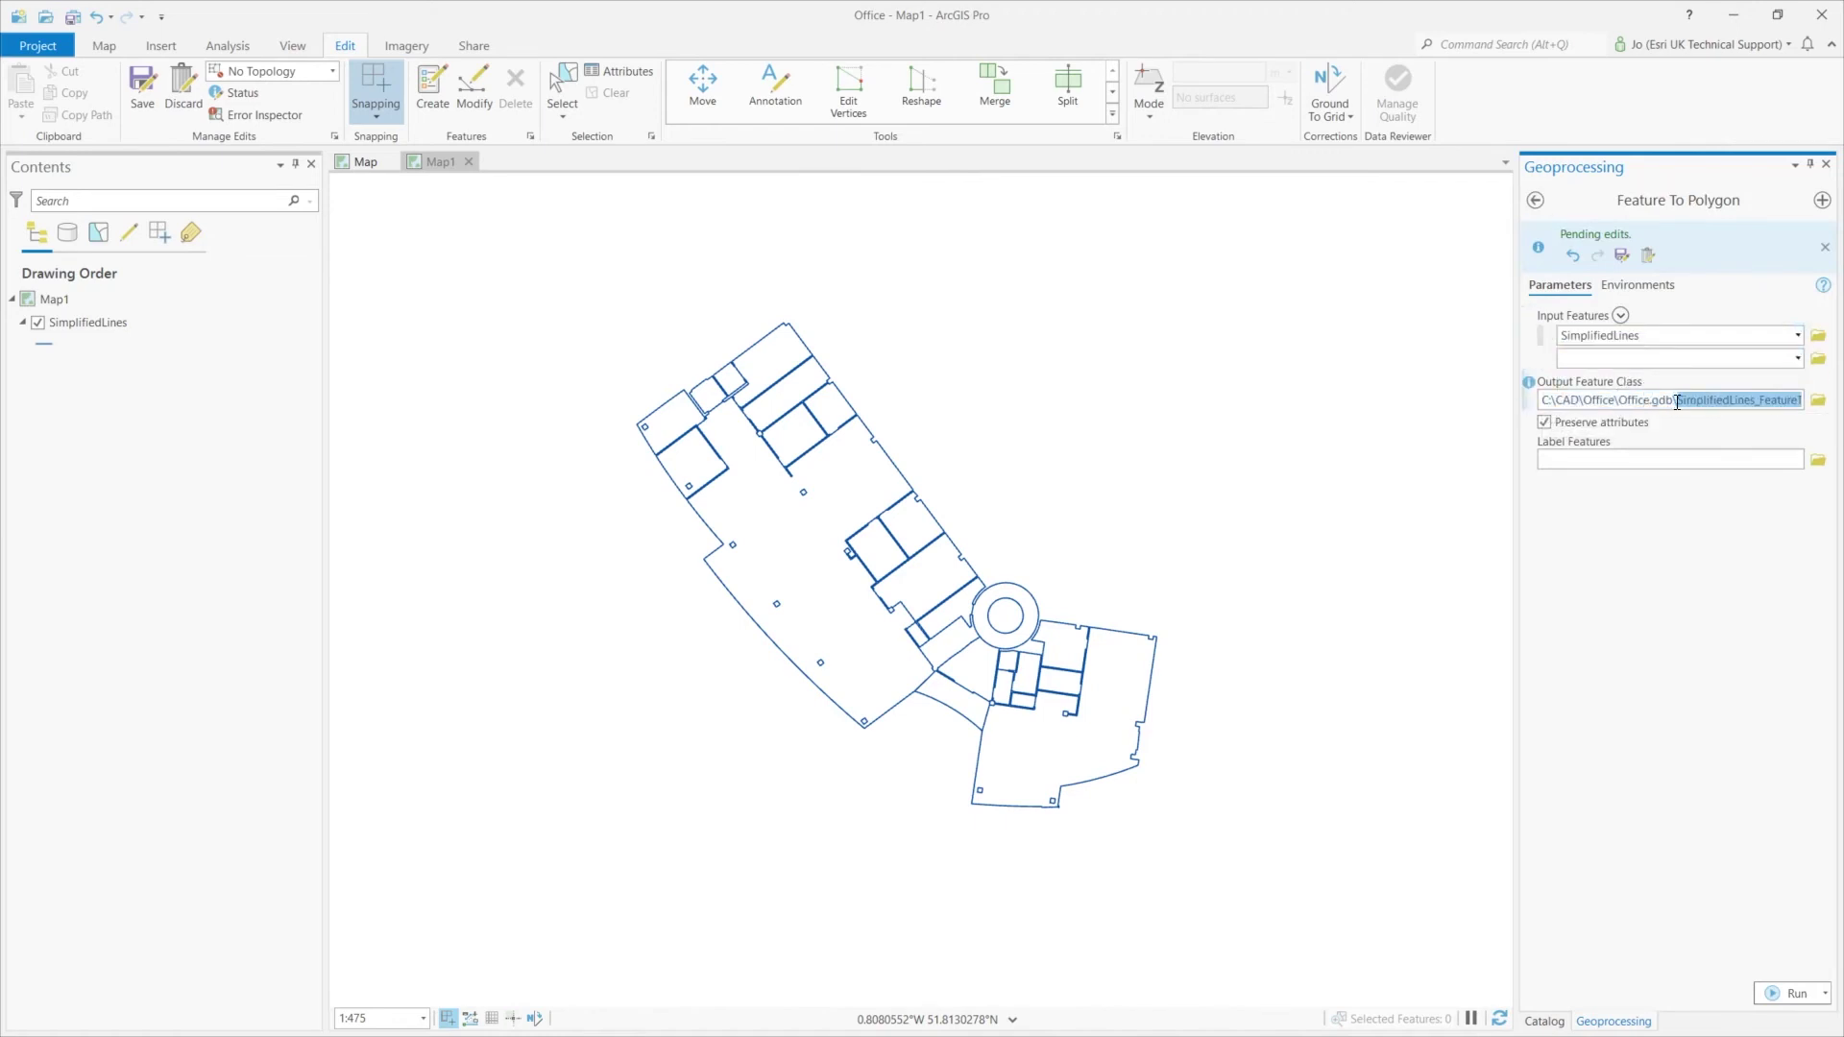
{"action": "type", "text": "Flo"}
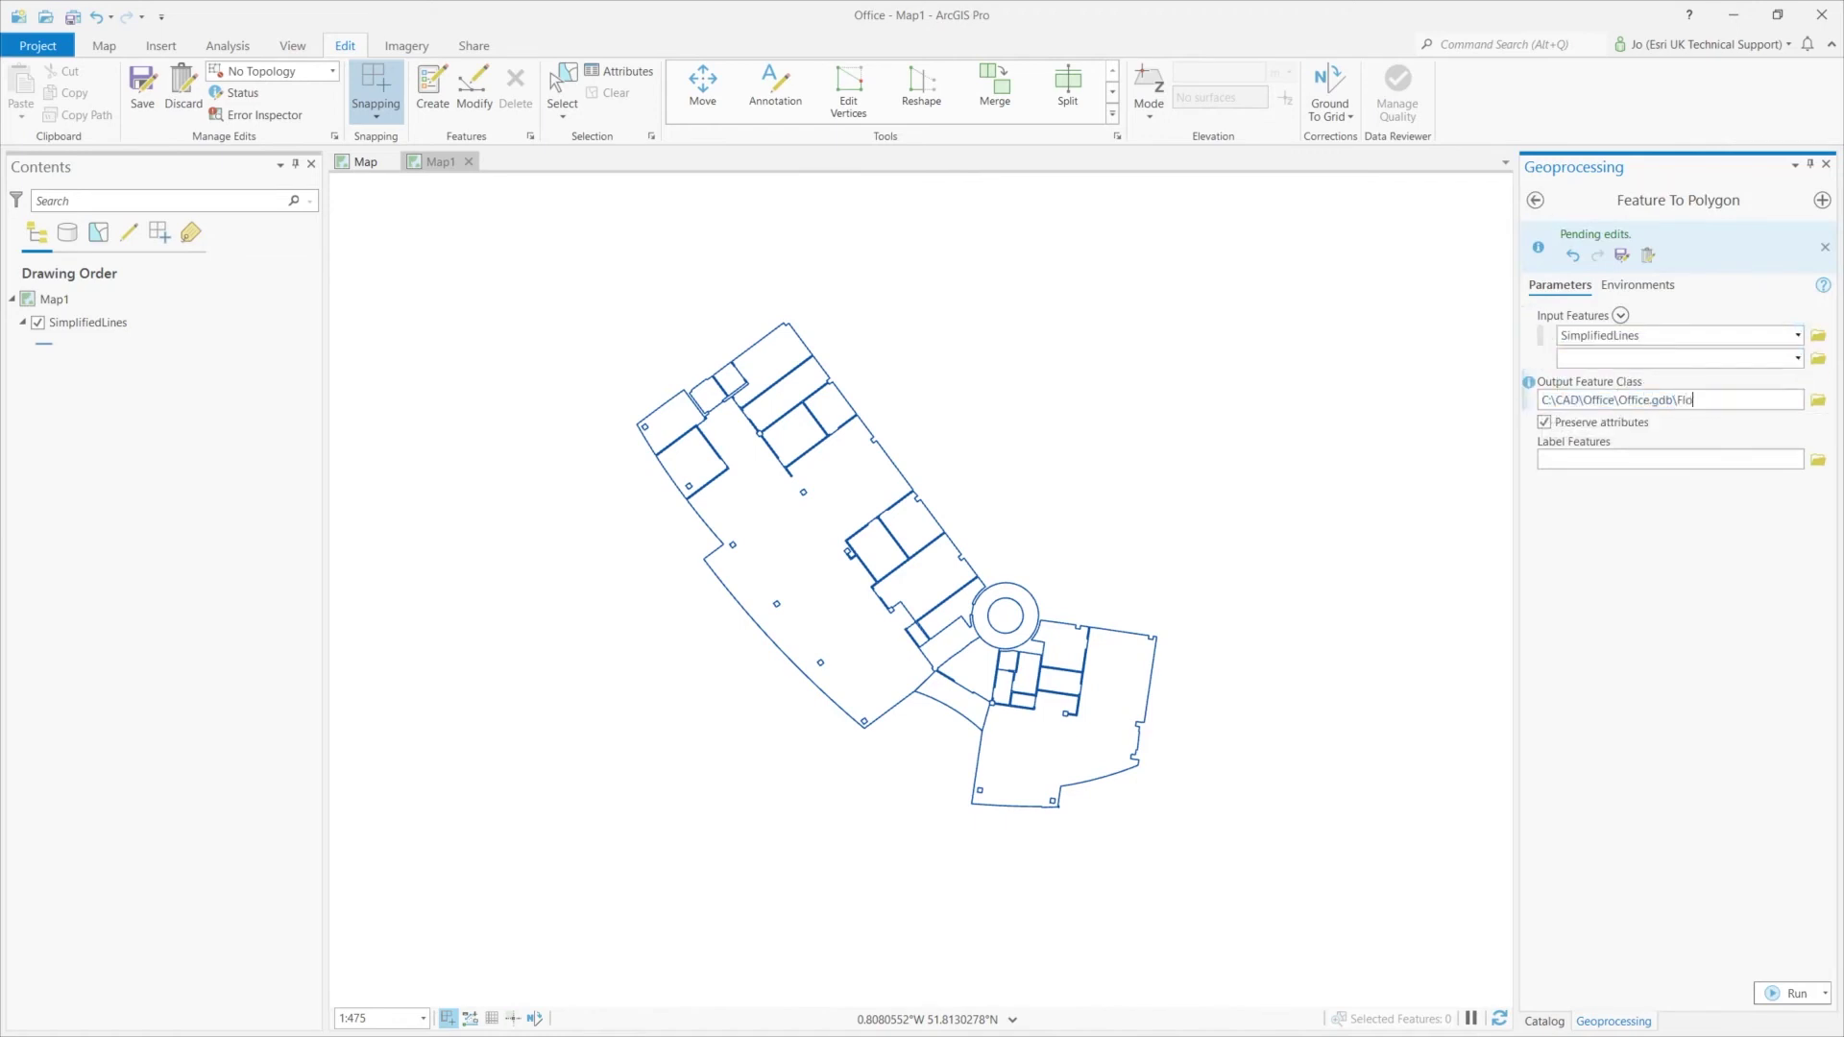
{"action": "type", "text": "or2Poly"}
{"action": "left_click", "coordinate": [1776, 989]}
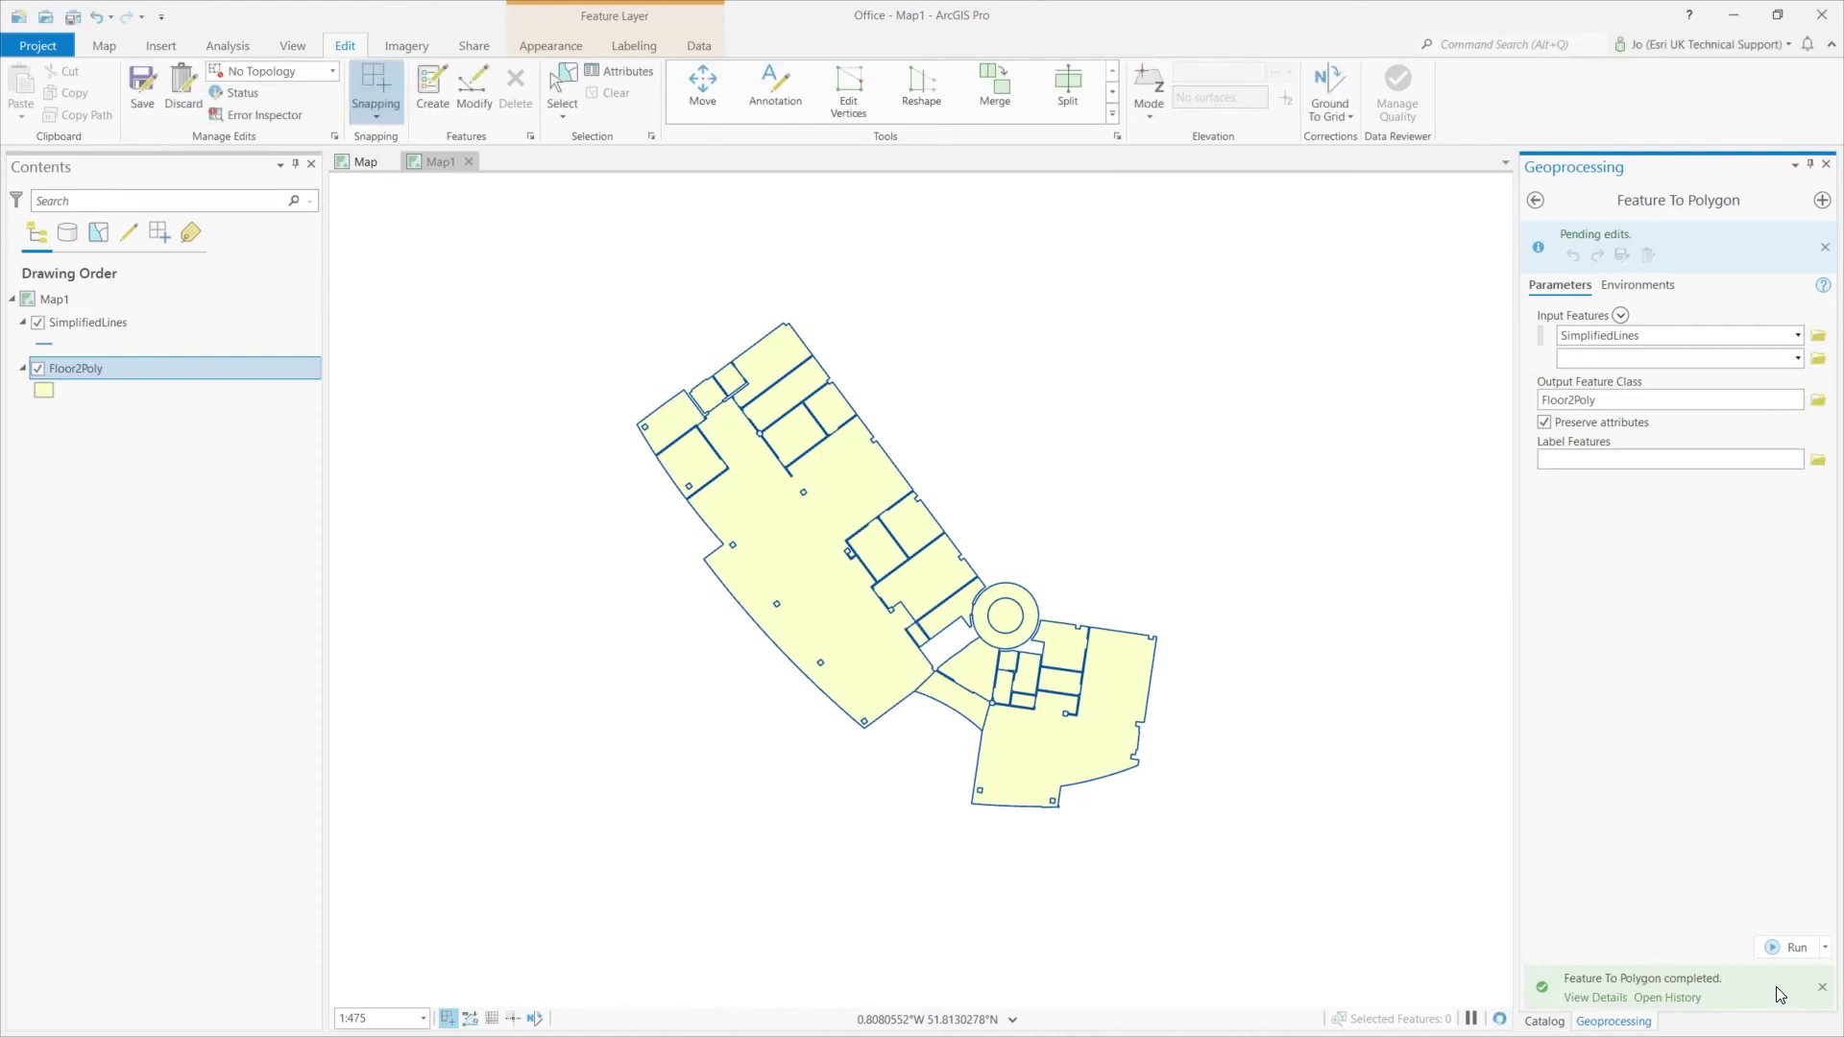
Look through the layers of the civil_example-imperial-Polygon Group in the CAD Samples project.
{"action": "mouse_move", "coordinate": [1776, 987]}
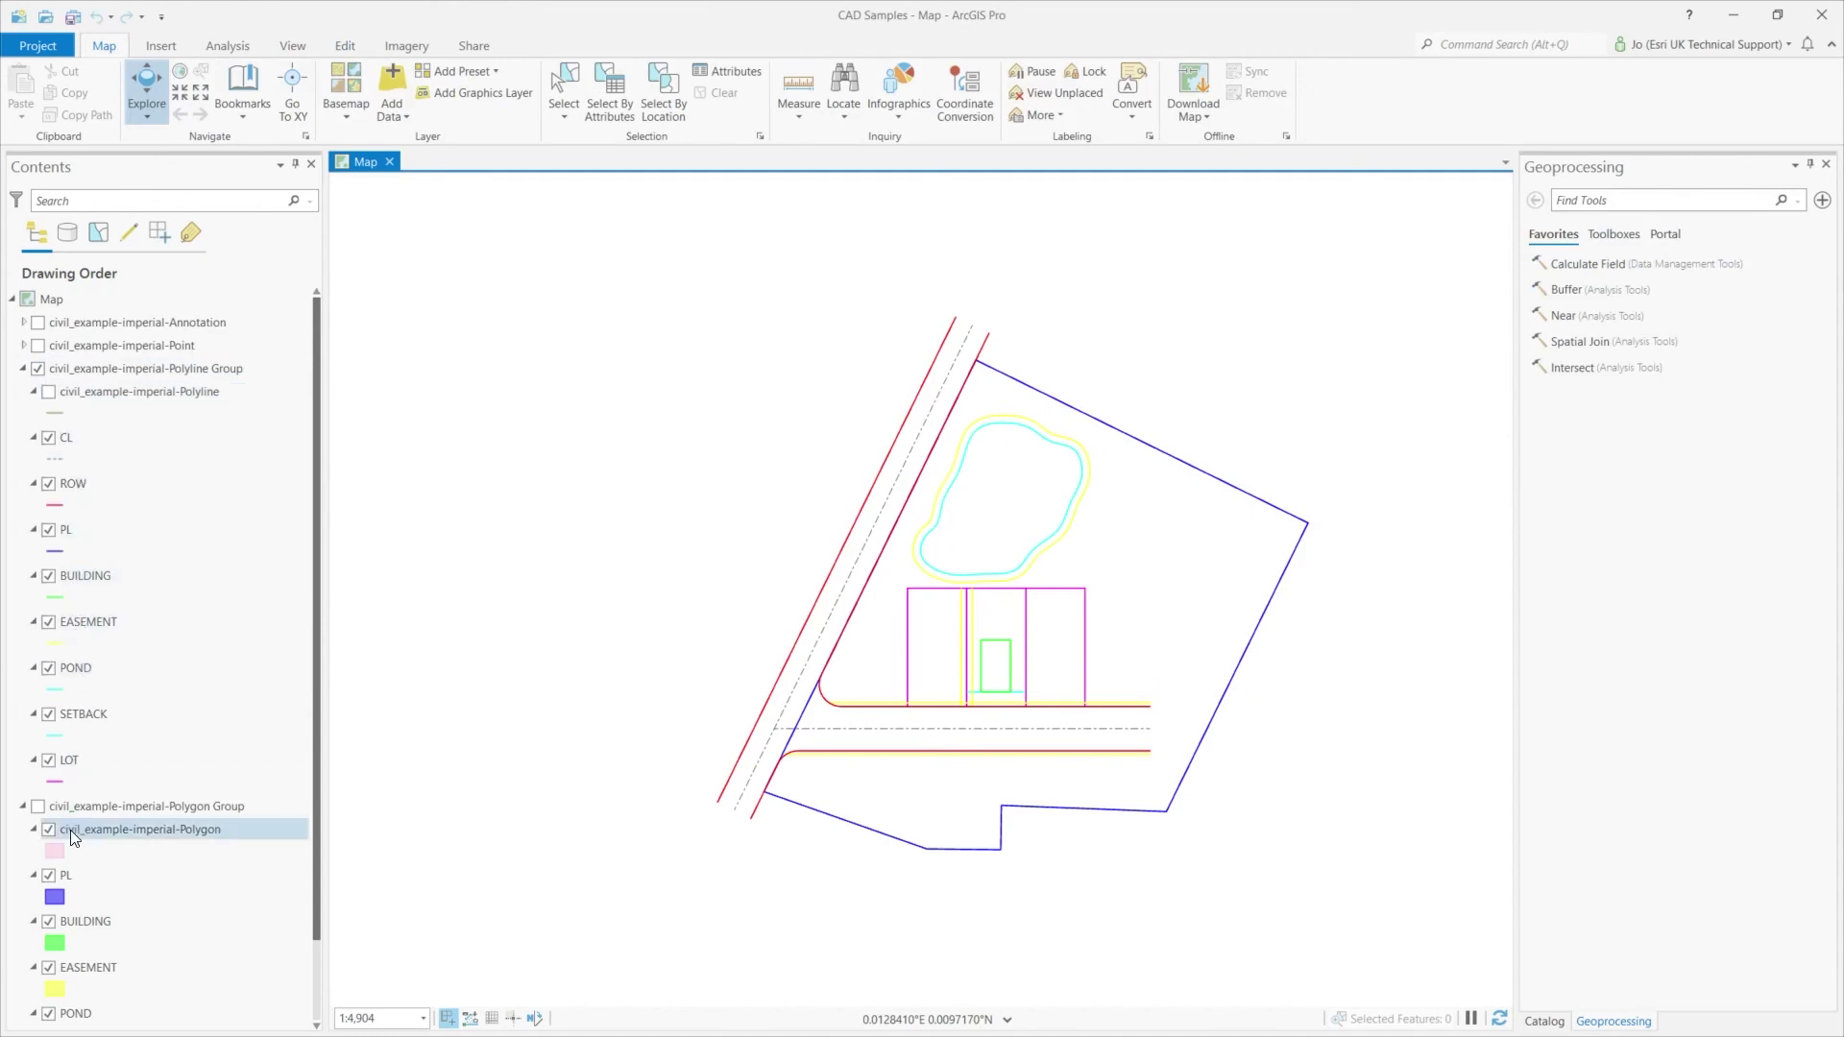
{"action": "scroll", "coordinate": [77, 807], "scroll_direction": "down", "scroll_amount": 2}
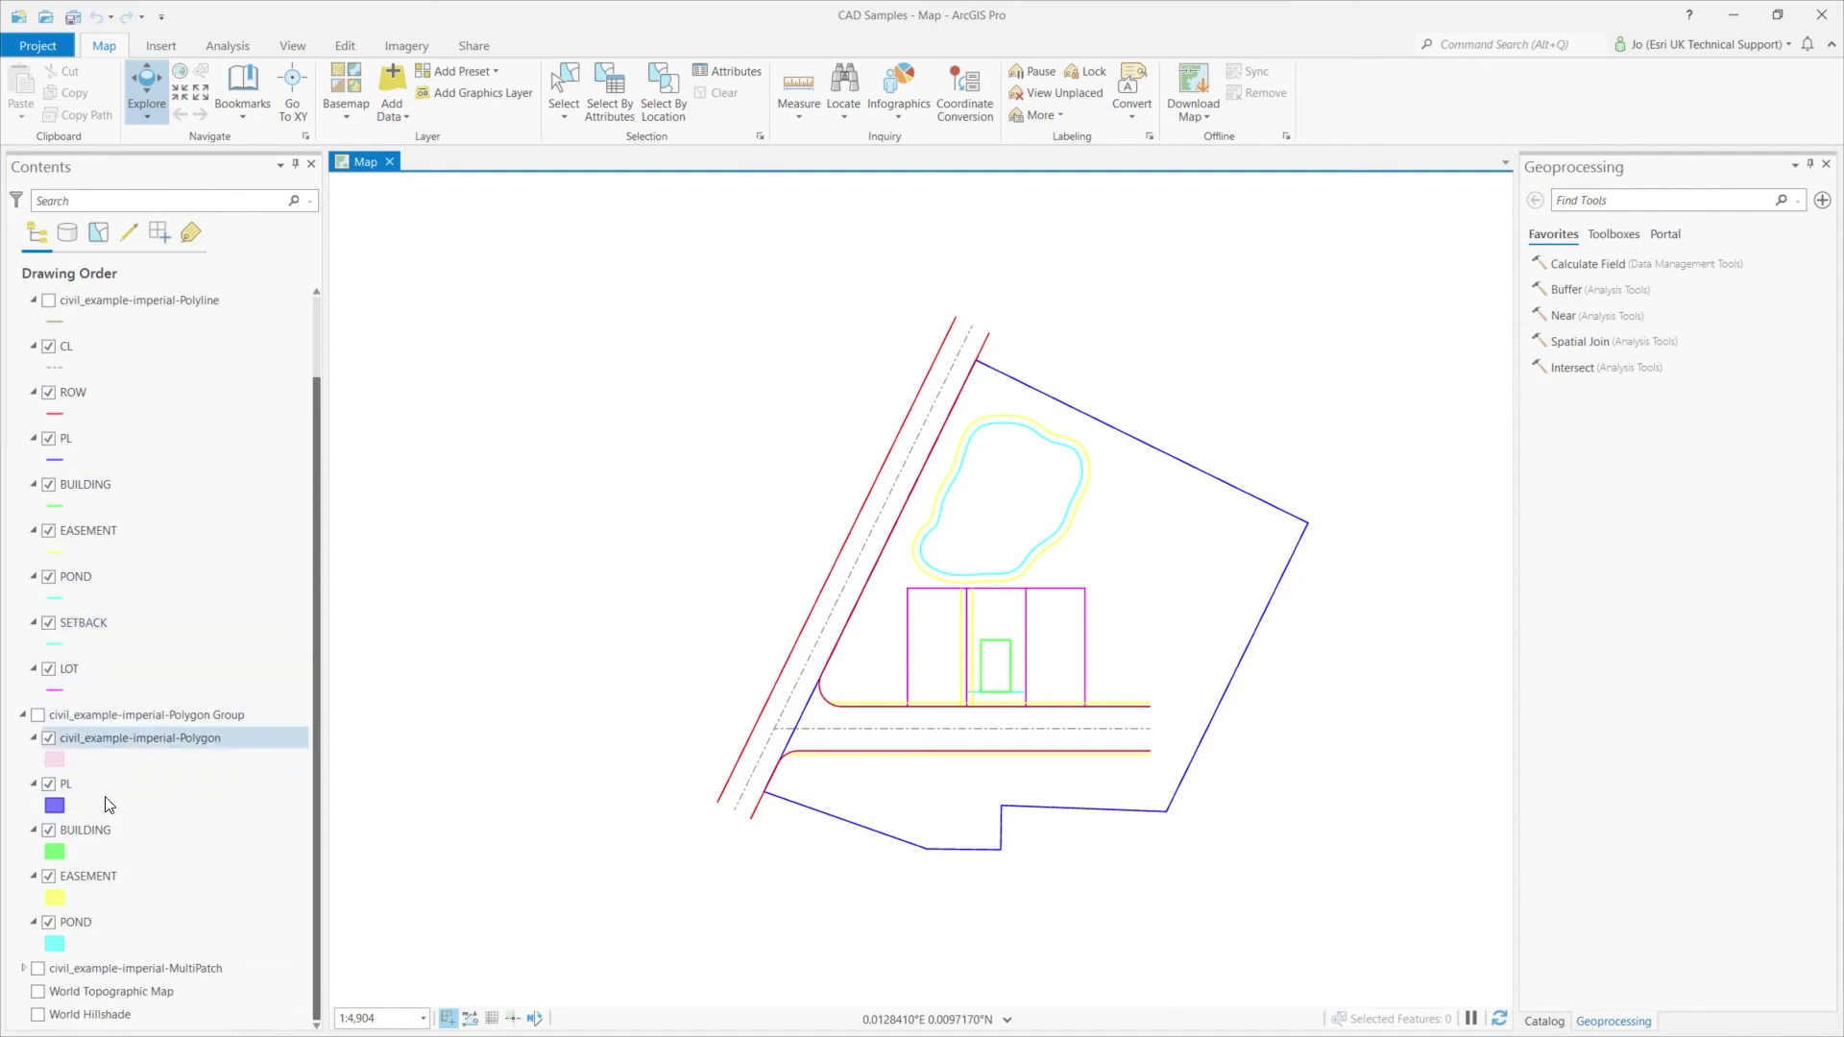